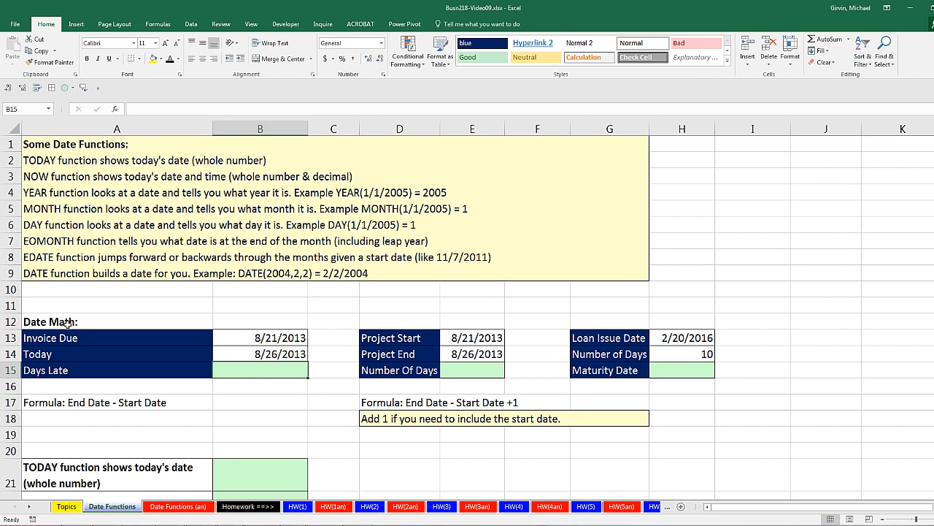
- Apply the General number format to the Invoice Due date in B13 to reveal its serial number, and undo the formatting
click(67, 321)
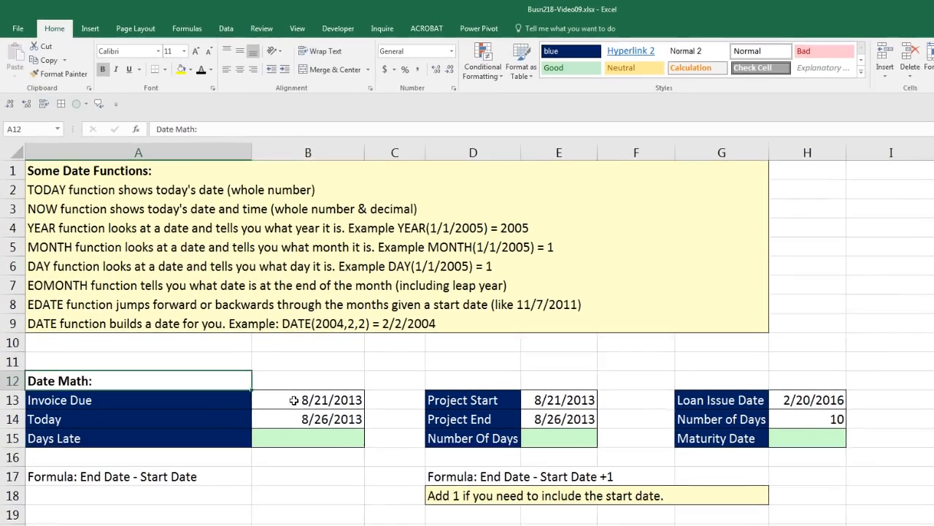
drag(266, 362, 277, 379)
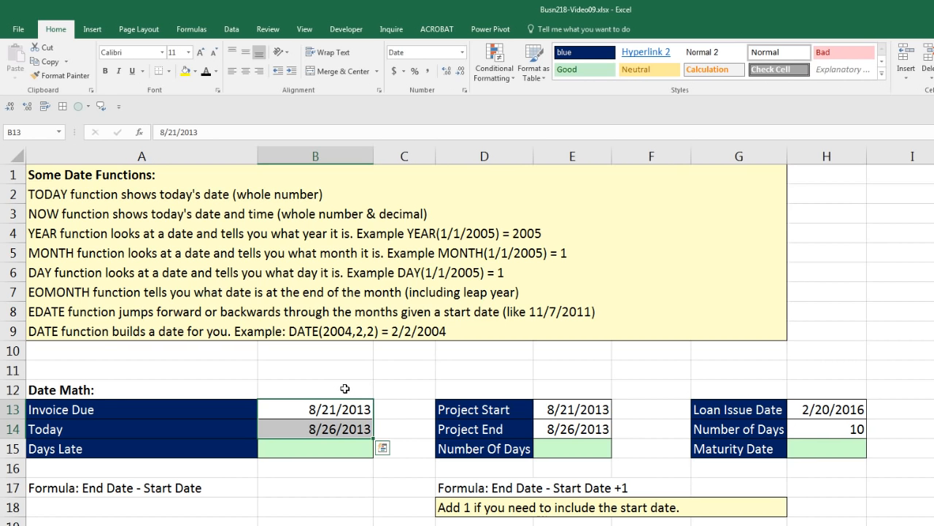
click(356, 410)
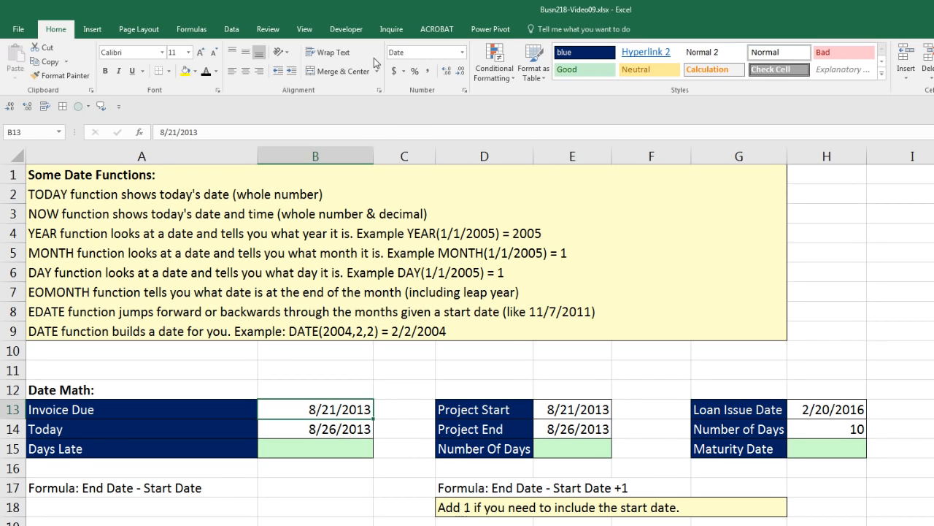
click(462, 52)
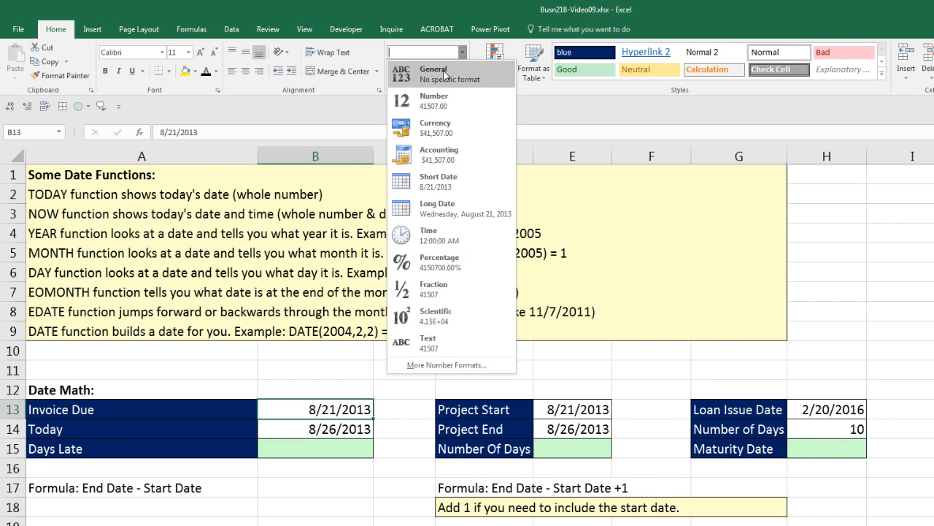
key(Escape)
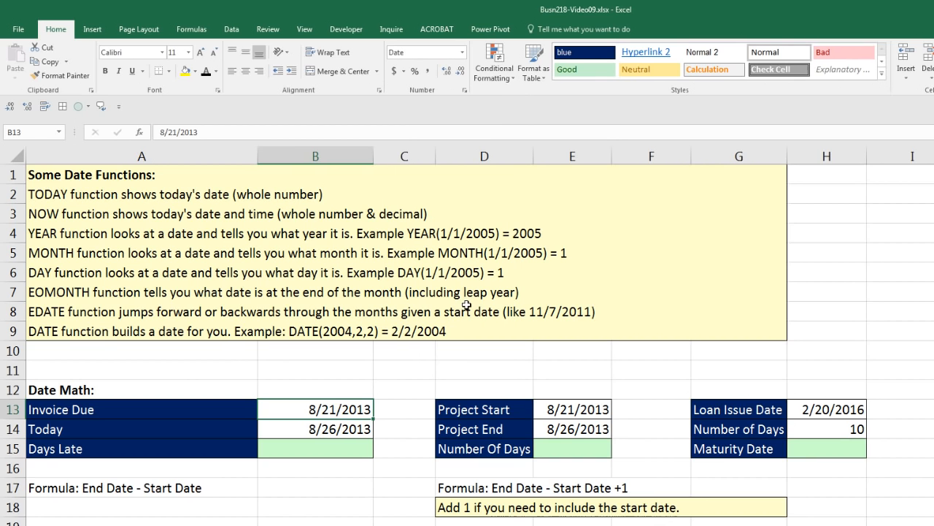
key(ctrl+shift+grave)
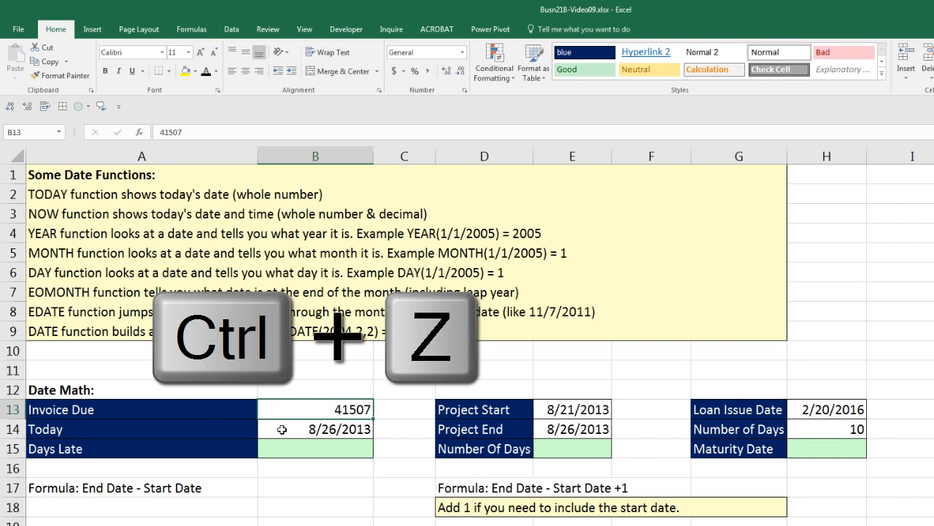
key(ctrl+z)
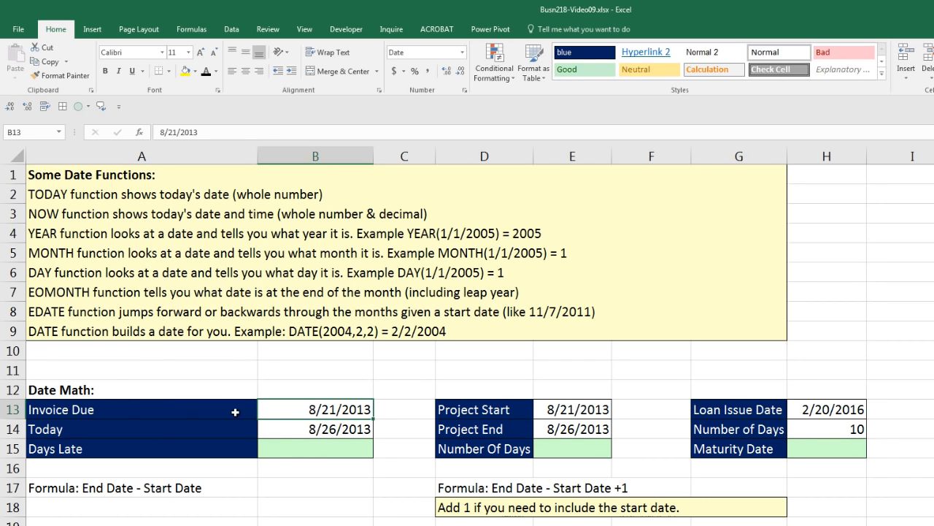
- Calculate Days Late in B15 by subtracting the invoice due date from today's date with =B14-B13
click(315, 431)
click(318, 450)
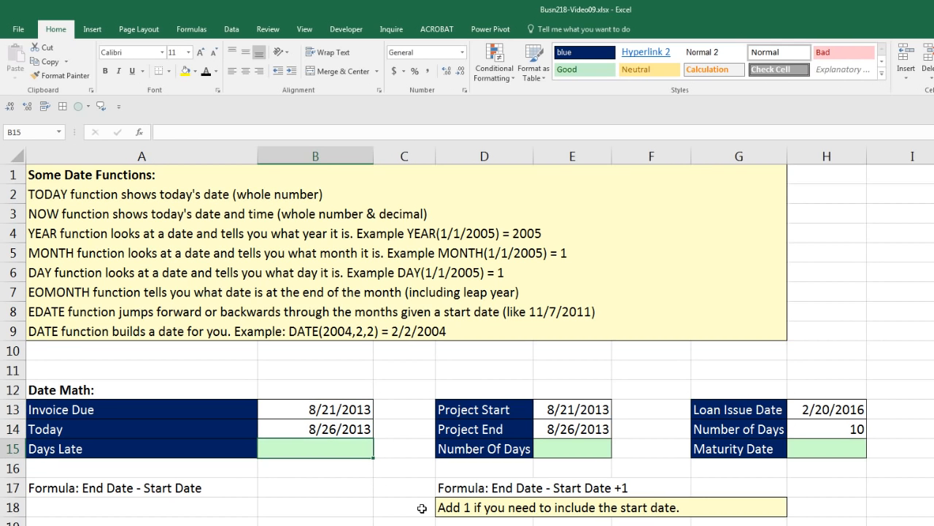
text(=)
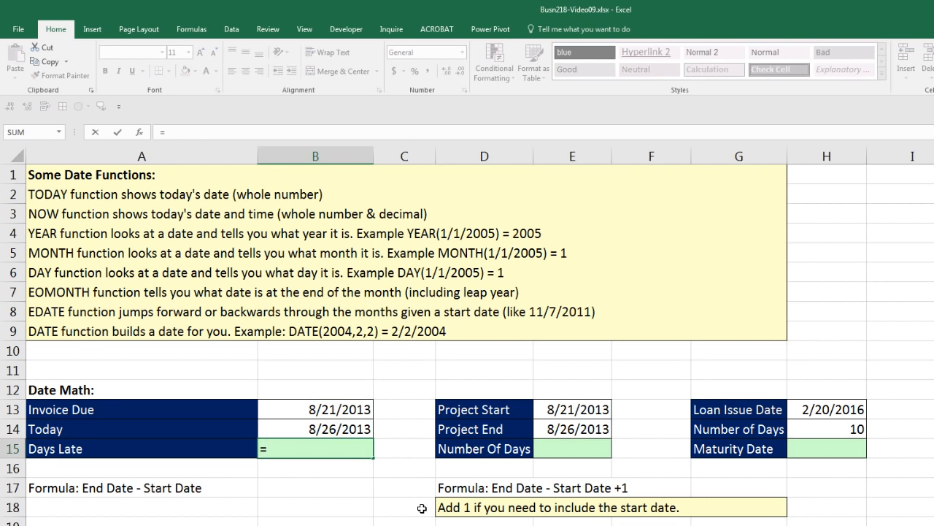
key(Up)
text(-)
key(Up)
key(Up)
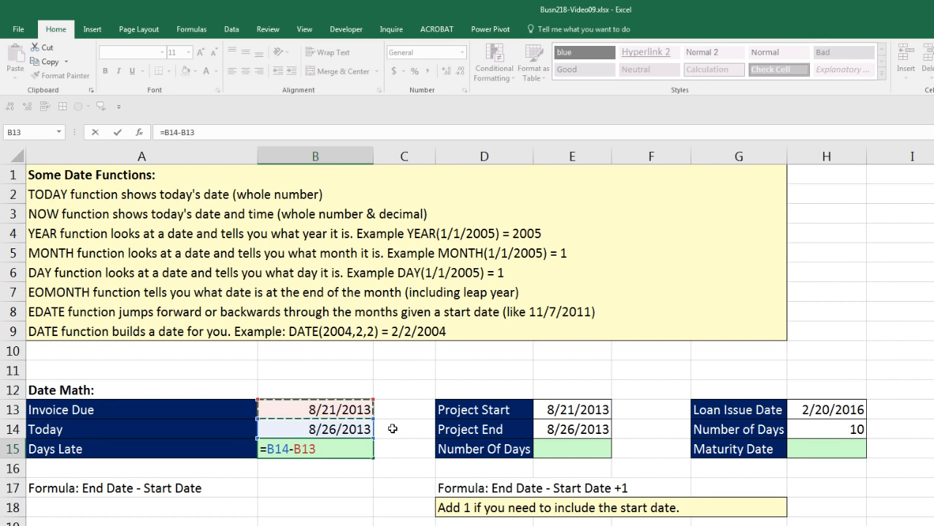
key(Return)
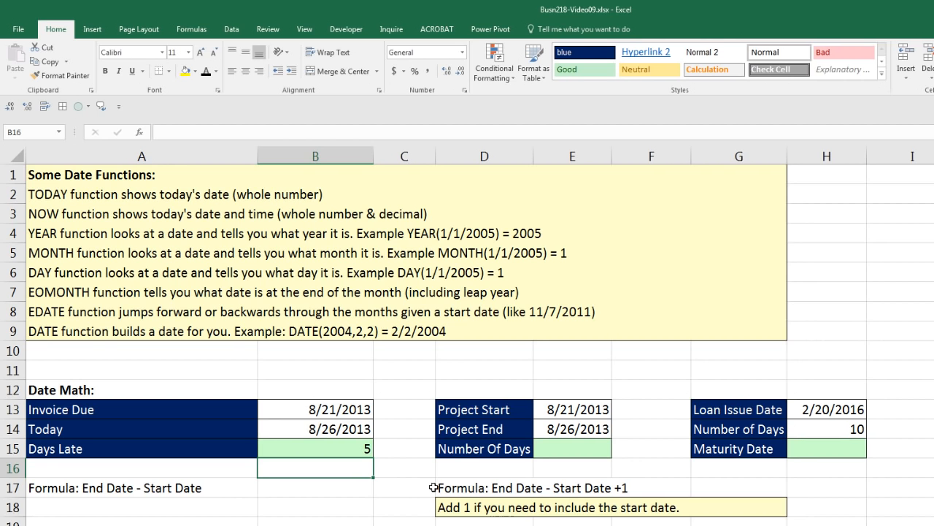
- Calculate the project's Number Of Days in E15, including the start date, with =E14-E13+1
click(551, 411)
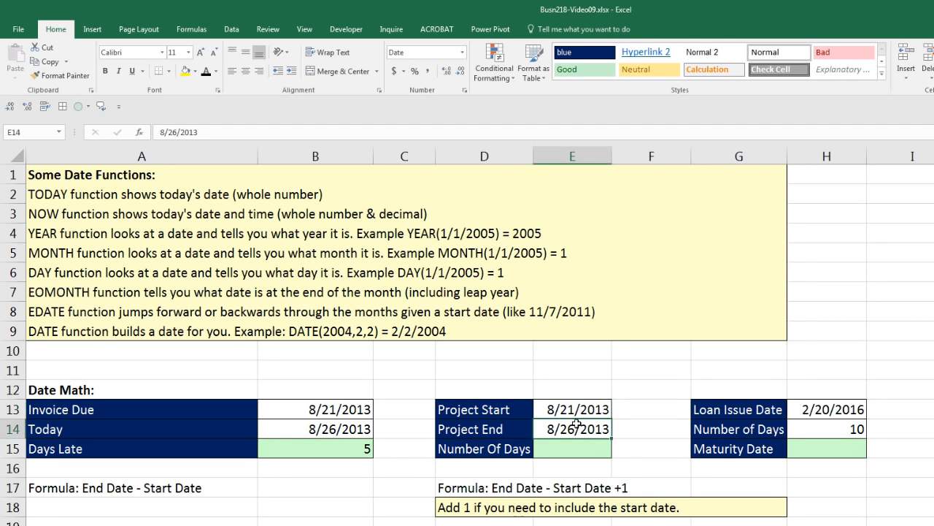
click(584, 447)
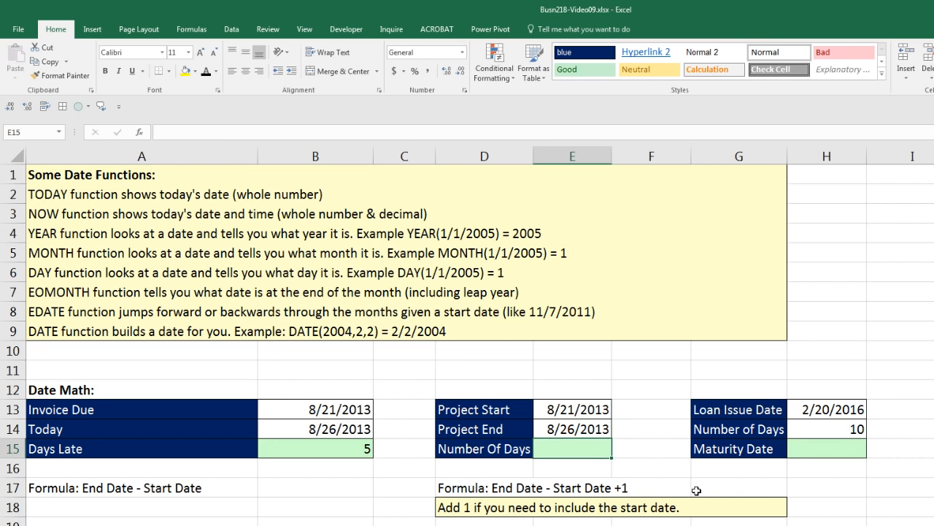
text(=)
key(Up)
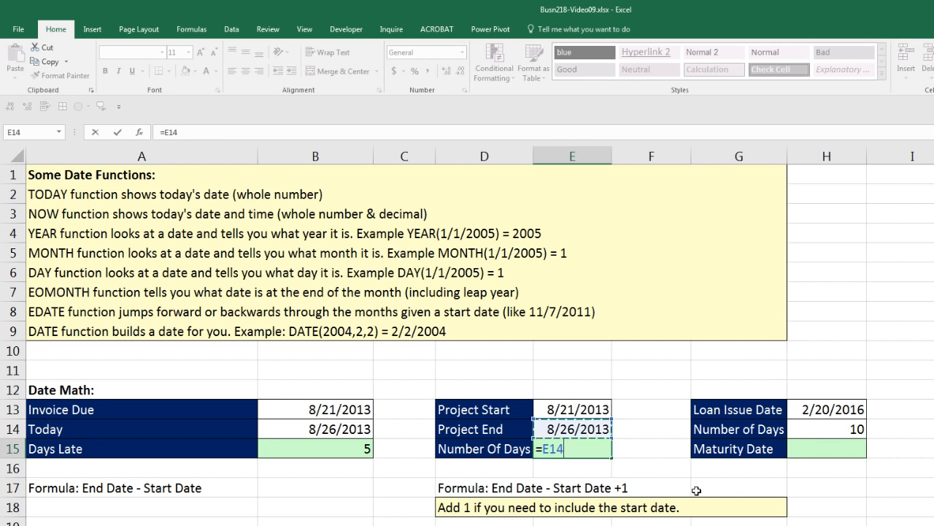
text(-)
key(Up)
key(Up)
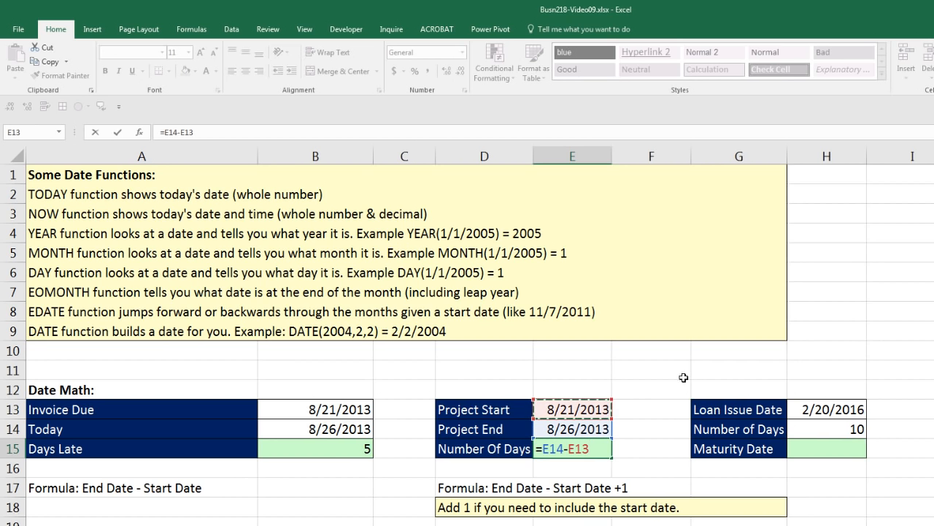
text(+1)
key(Return)
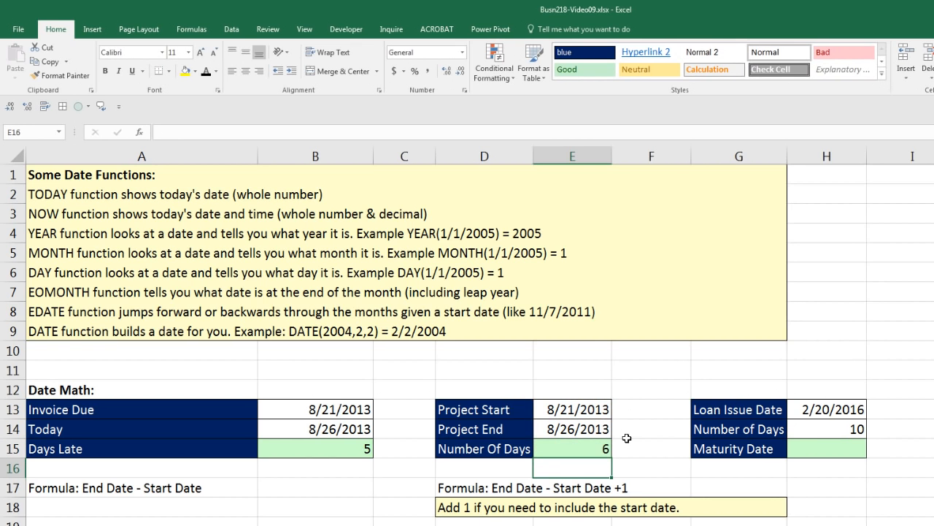
- Calculate the loan's Maturity Date in H15 by adding the number of days to the issue date with =H13+H14
click(816, 446)
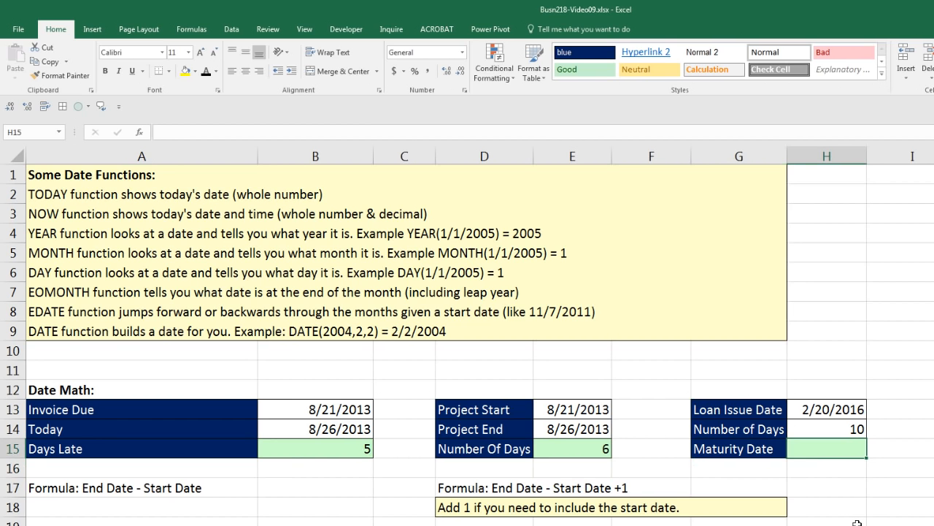
text(=)
key(Up)
key(Up)
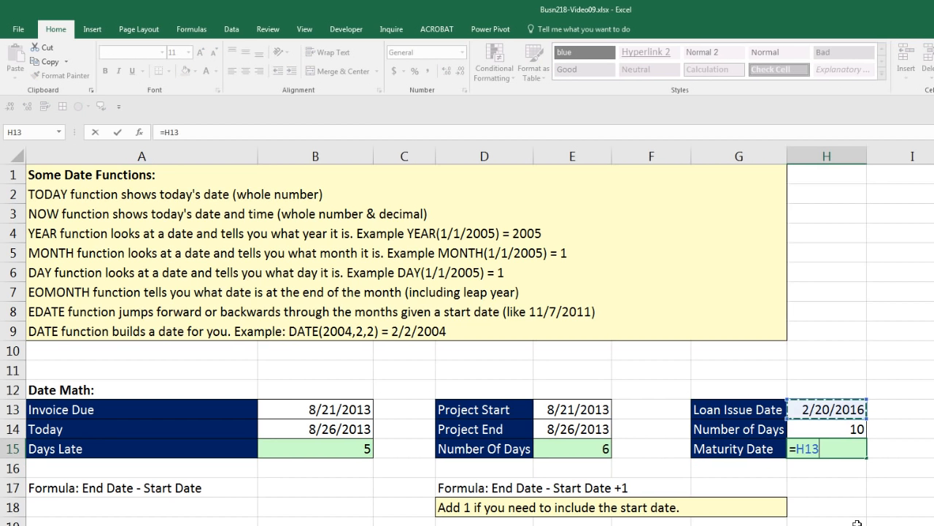
text(+)
key(Up)
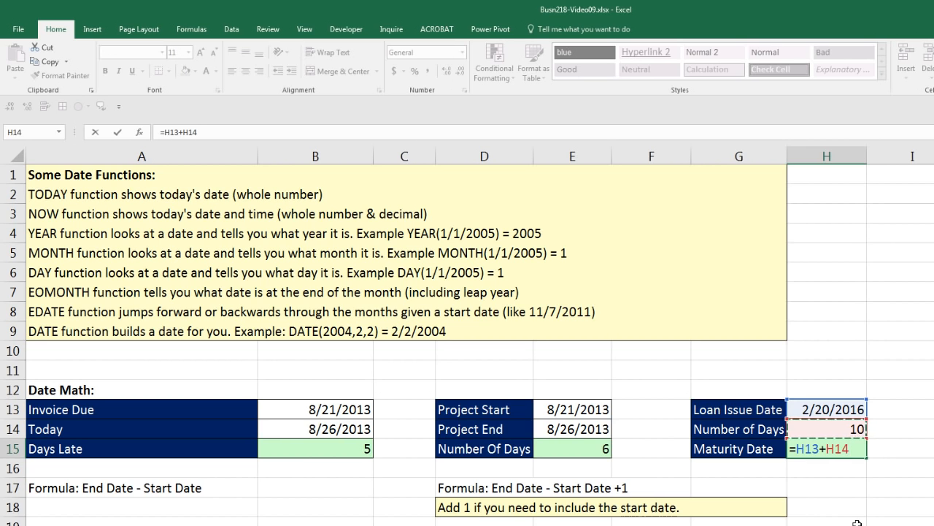
key(Return)
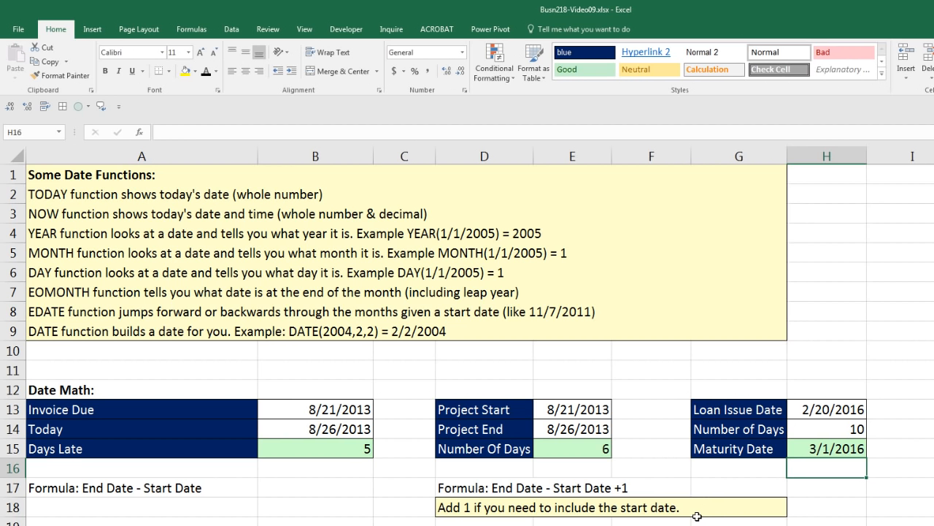
- Enter =TODAY() in B21, beside the TODAY function description
scroll(696, 516, down, 4)
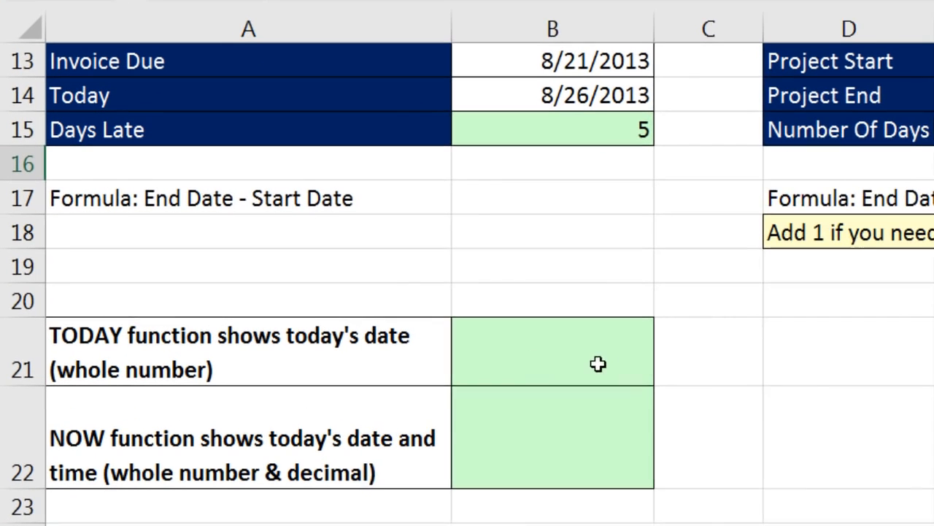
click(344, 349)
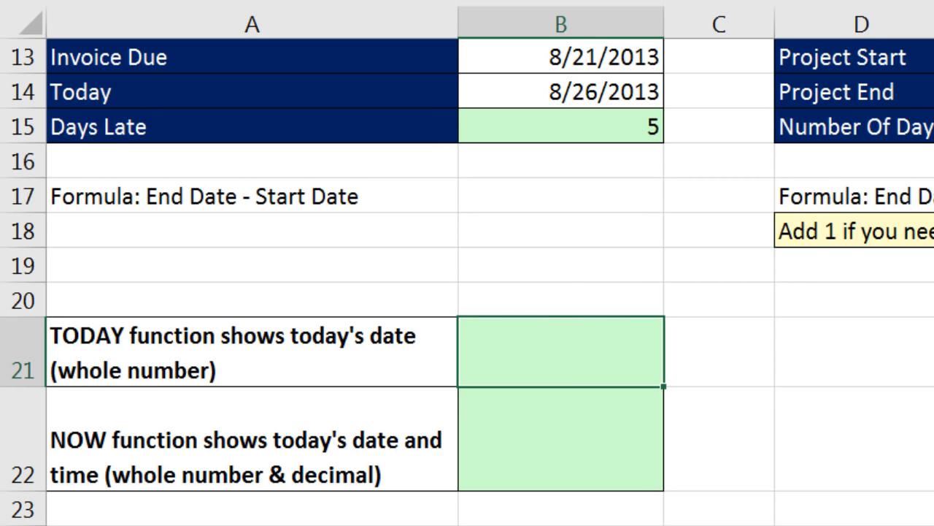
text(=)
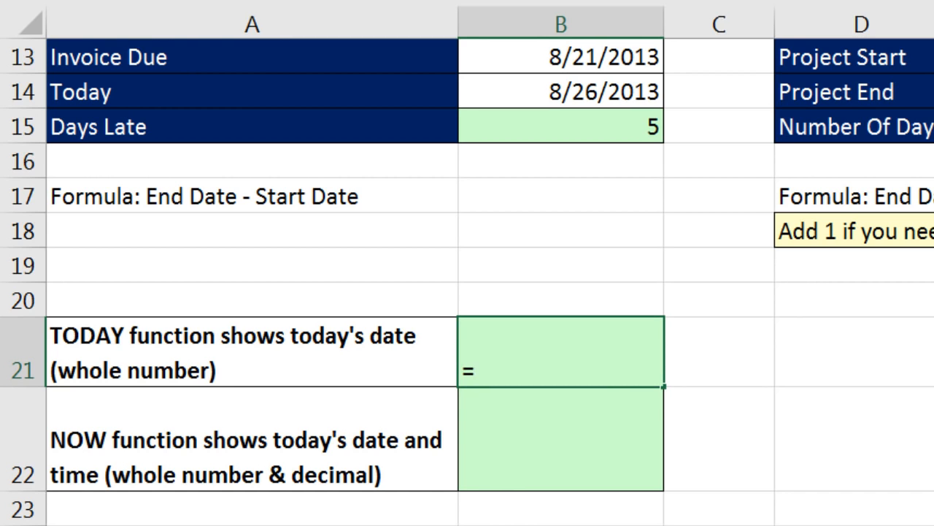
text(tod)
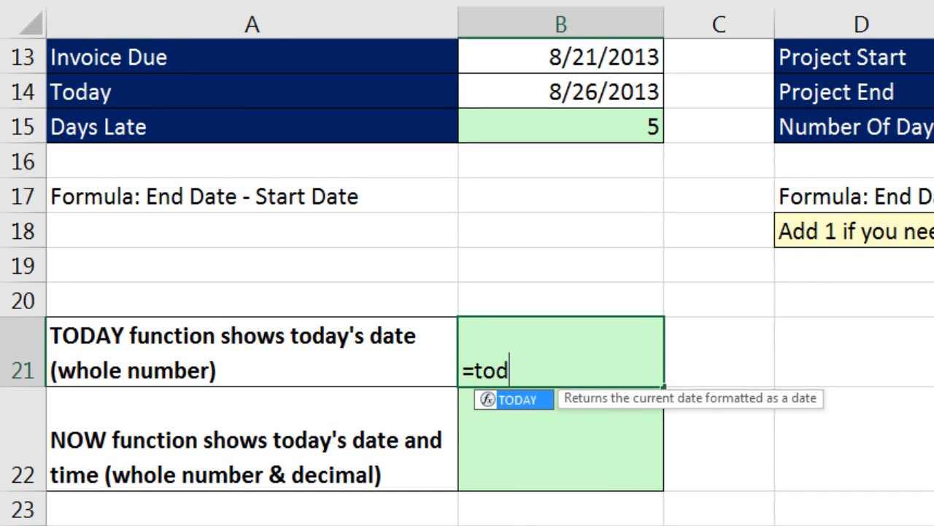
key(Tab)
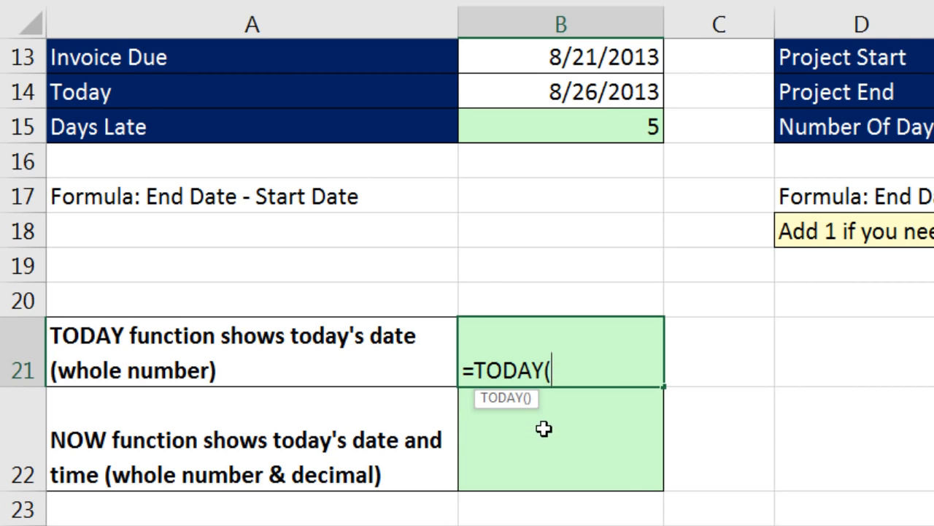
text())
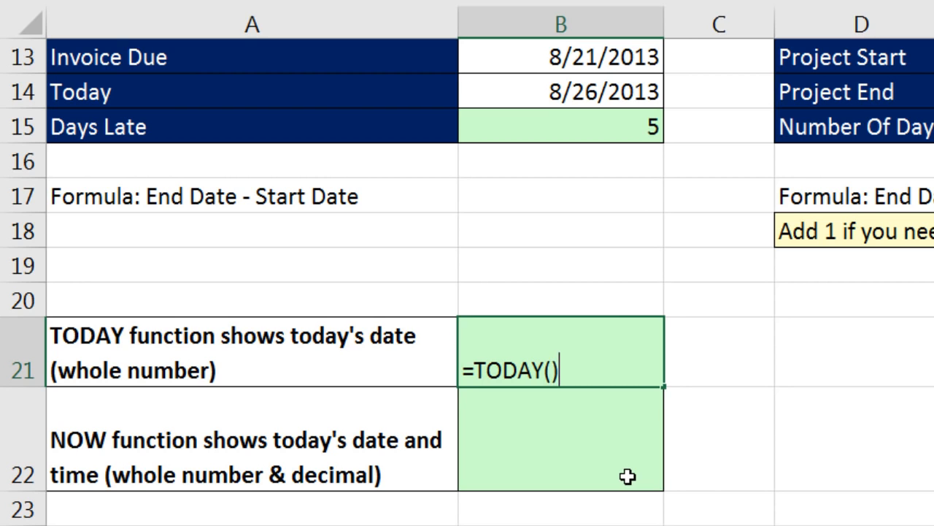
key(Return)
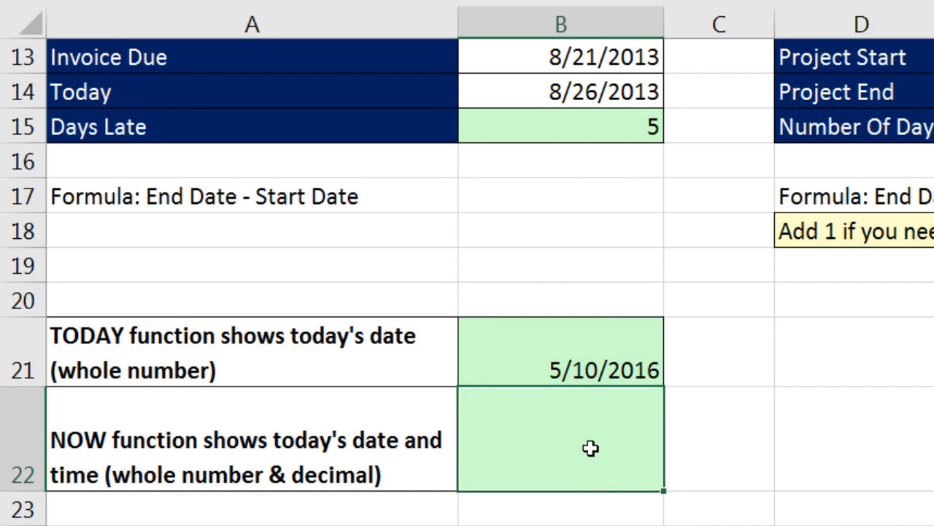
- Enter =NOW() in B22, beside the NOW function description, keeping that cell selected
text(=now)
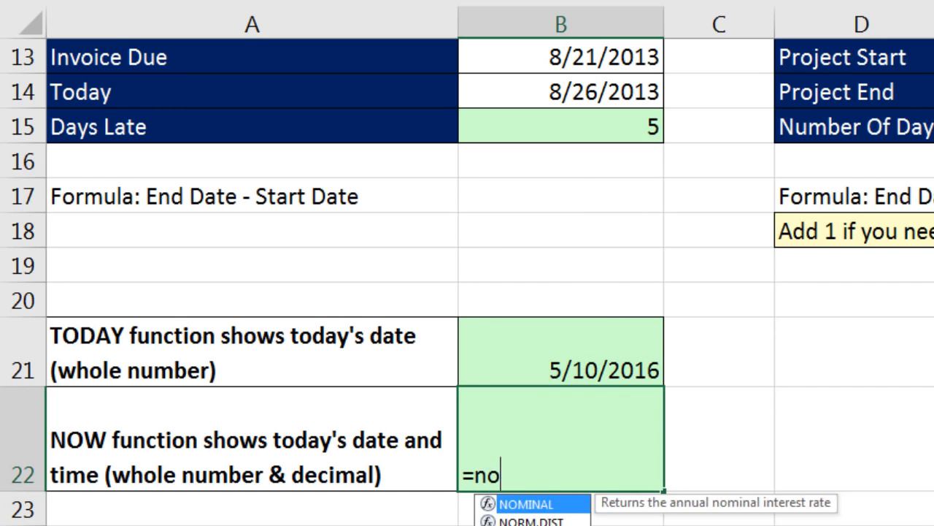
key(Tab)
text())
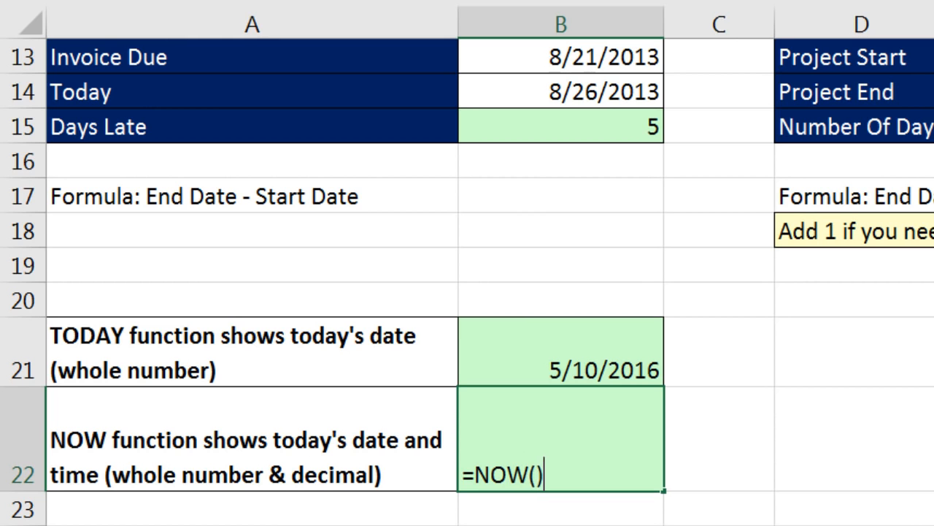
key(ctrl+Return)
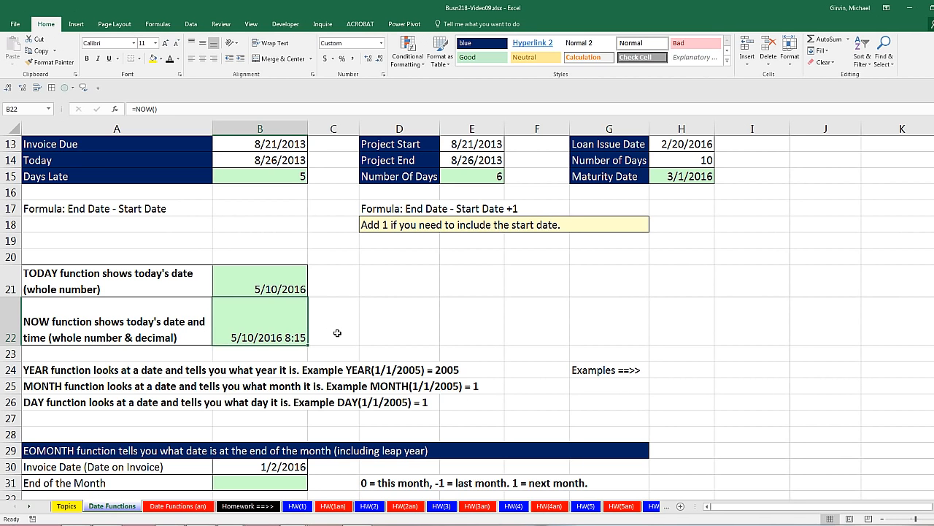
- Recalculate the NOW result by opening the empty End of the Month cell B31 for editing and confirming it unchanged
click(297, 479)
scroll(299, 476, down, 2)
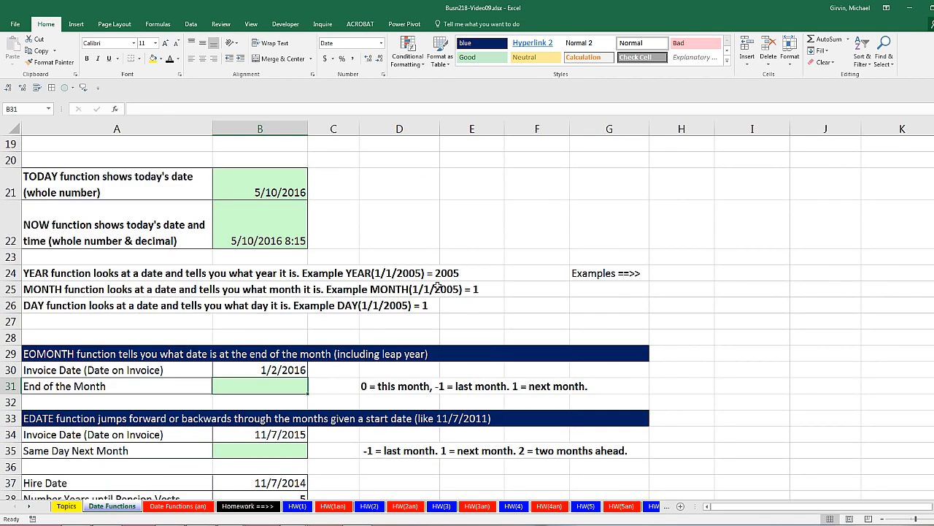
double_click(268, 385)
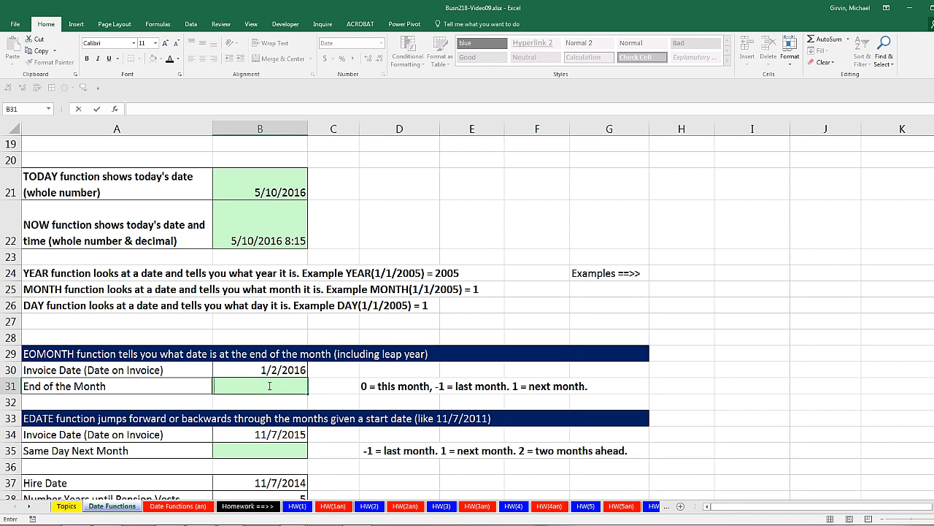
key(Return)
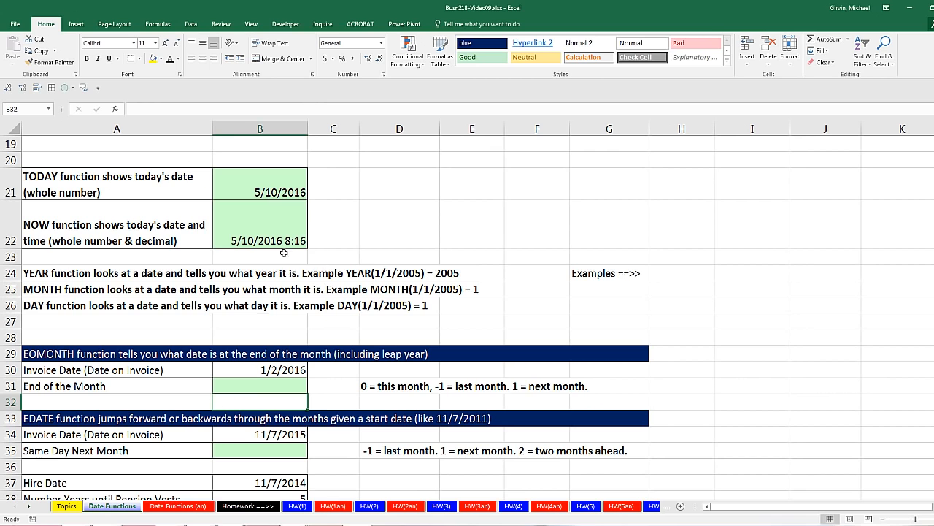
- Remove the four rows holding the YEAR, MONTH and DAY notes above the EOMONTH section, and select the End of the Month cell B27
drag(11, 256, 67, 507)
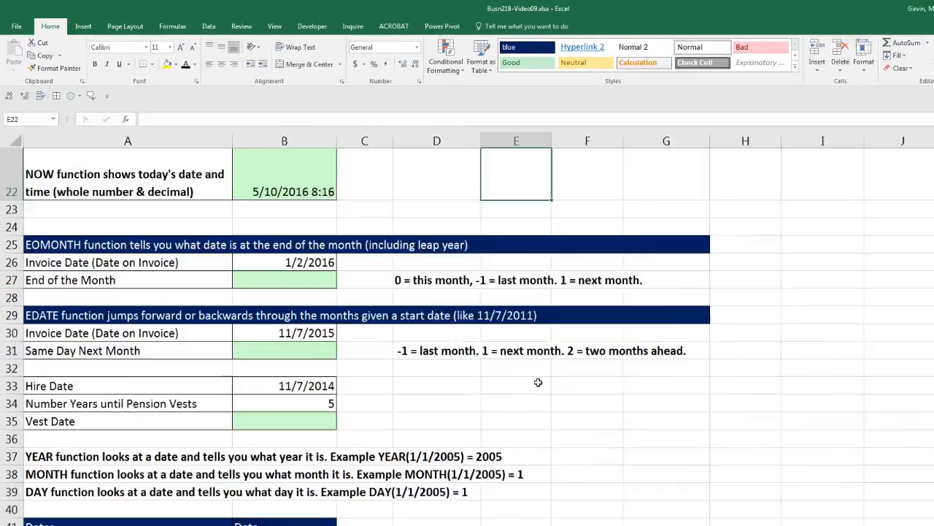
scroll(453, 322, down, 1)
click(383, 287)
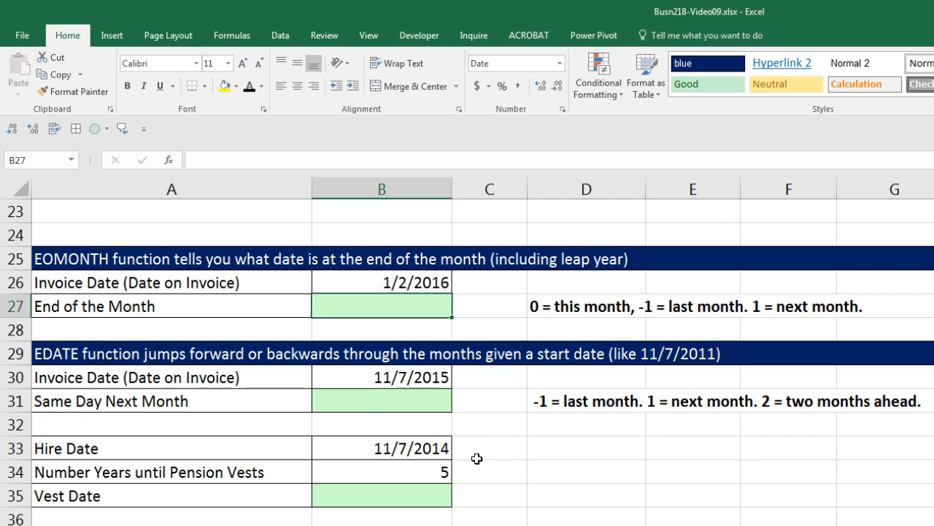
- Enter =EOMONTH(B26,0) in the End of the Month cell B27, keeping that cell selected
click(416, 282)
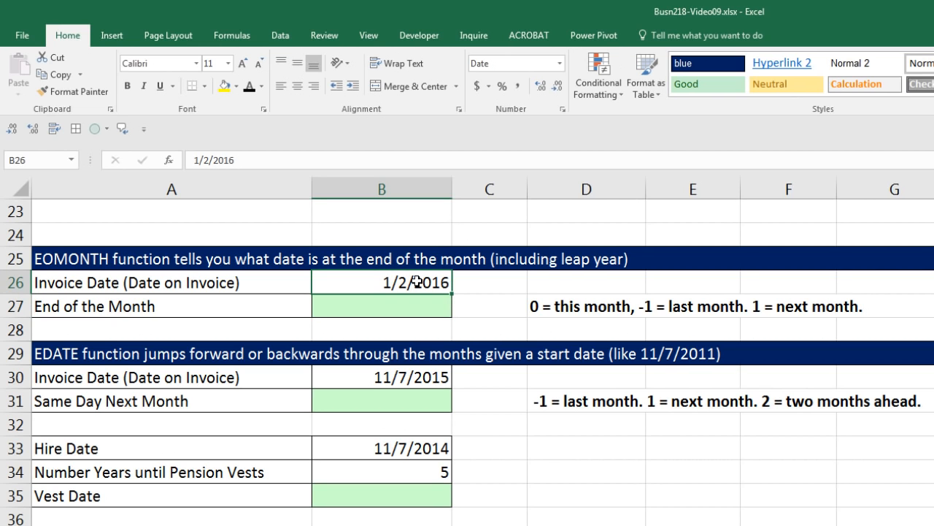
click(417, 312)
text(eo)
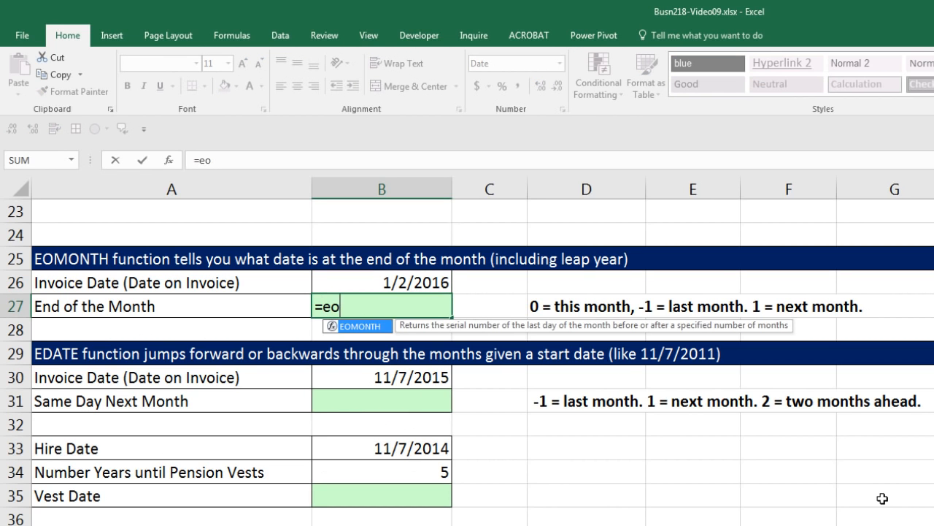
key(Tab)
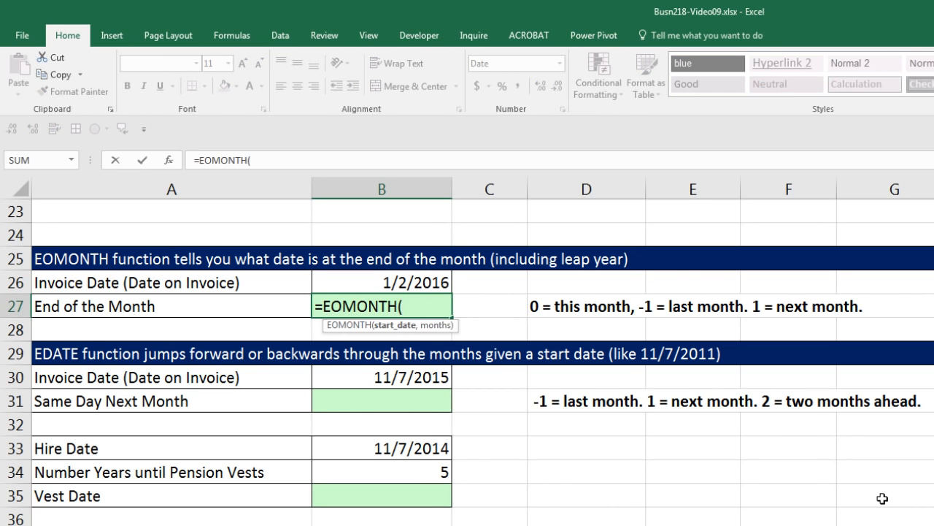
key(Up)
text(,)
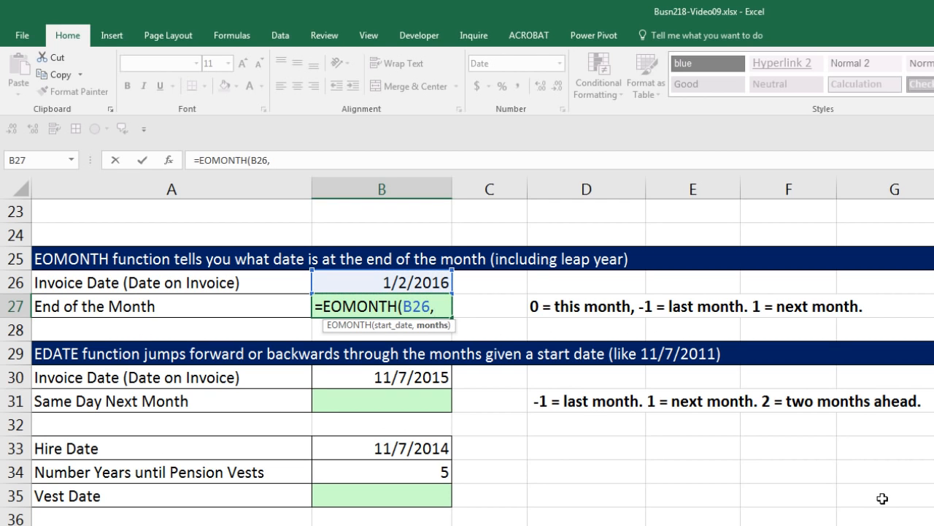
text(0)
text(-1)
key(BackSpace)
key(BackSpace)
text(1)
key(BackSpace)
text(0)
key(ctrl+Return)
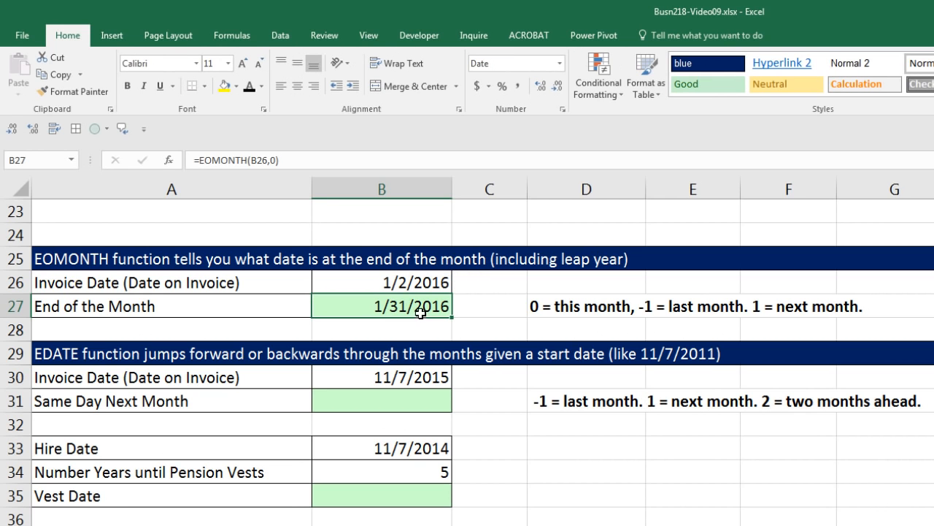
- Change the month of the invoice date in B26 so the date reads 2/2/2016
double_click(385, 281)
drag(391, 282, 322, 283)
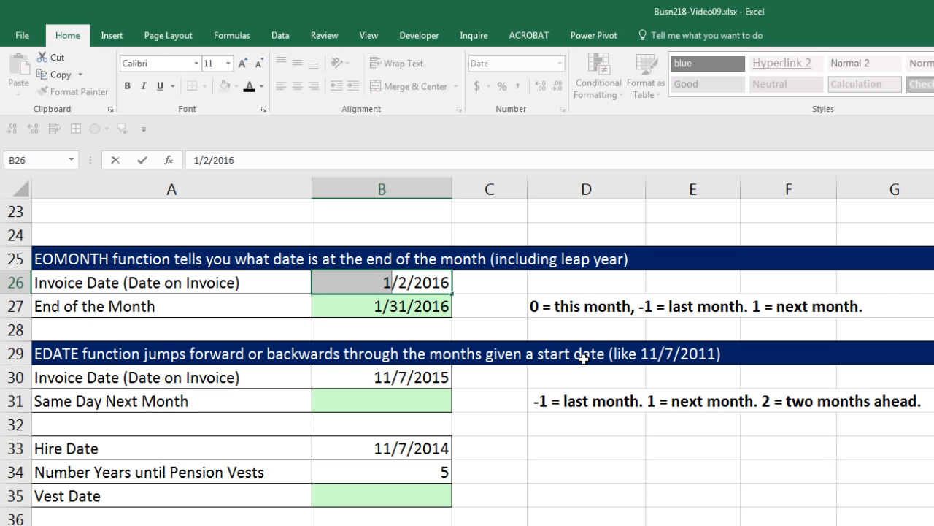
text(2)
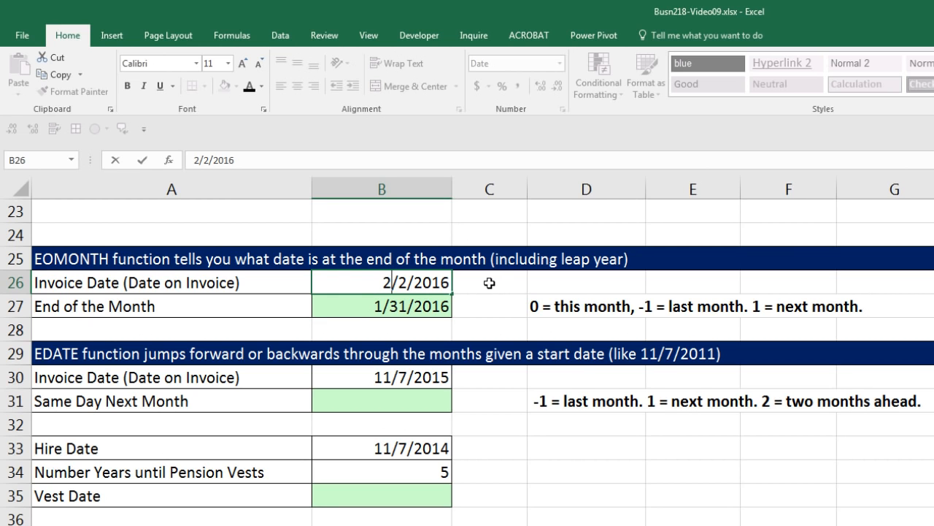
key(ctrl+Return)
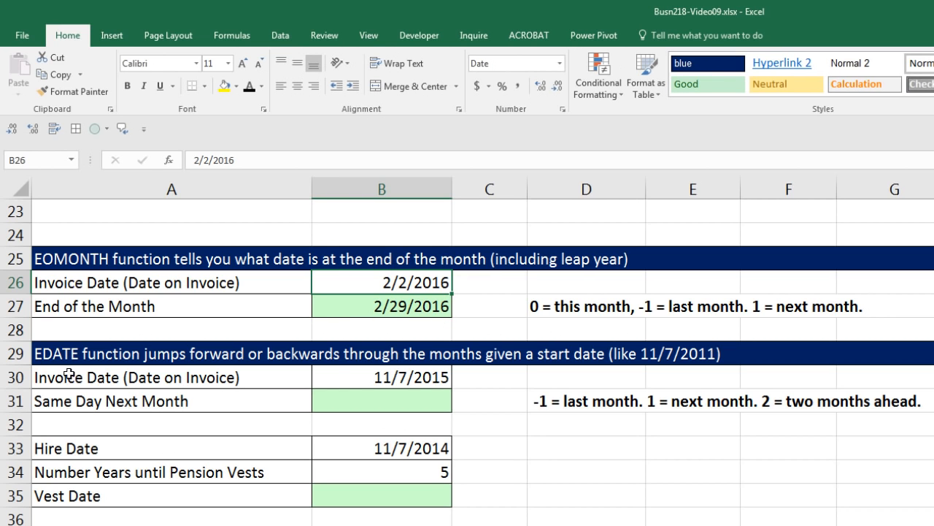
- Enter =EDATE(B30,1) in the Same Day Next Month cell B31
click(396, 398)
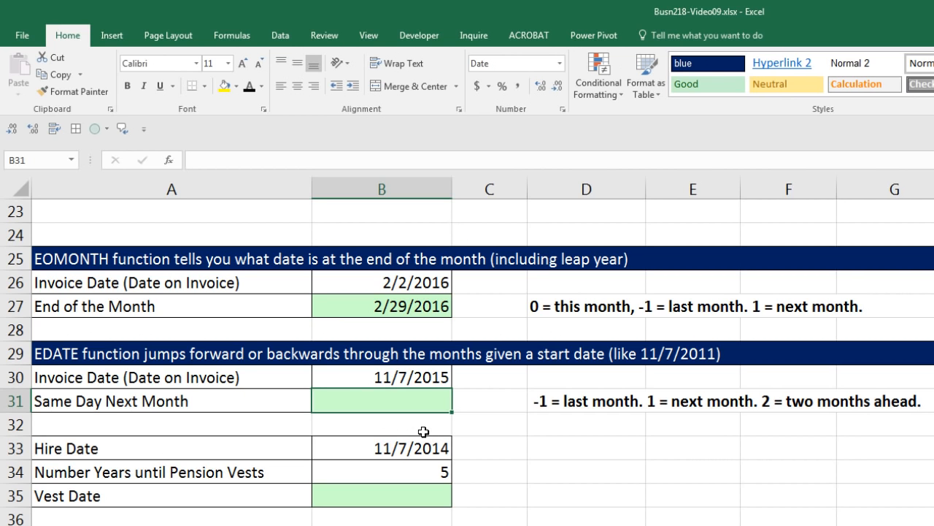
text(=ed)
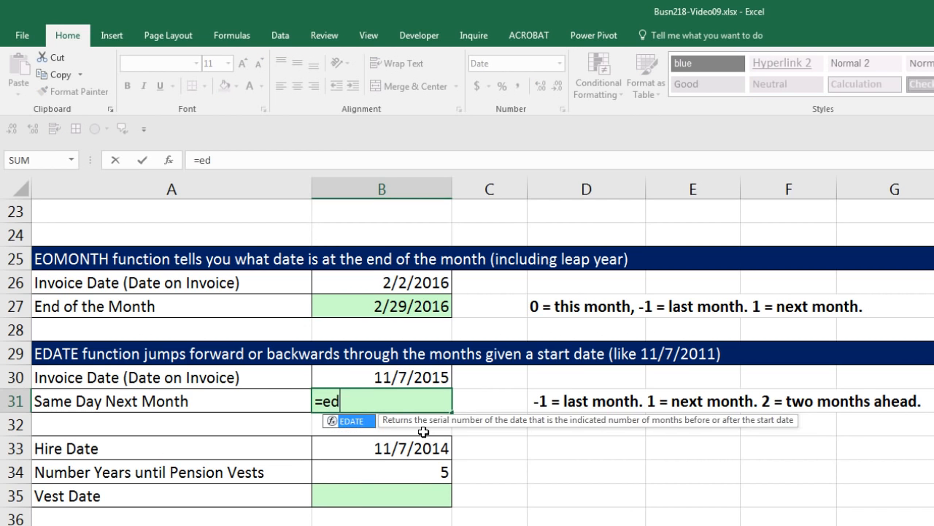
key(Tab)
key(Up)
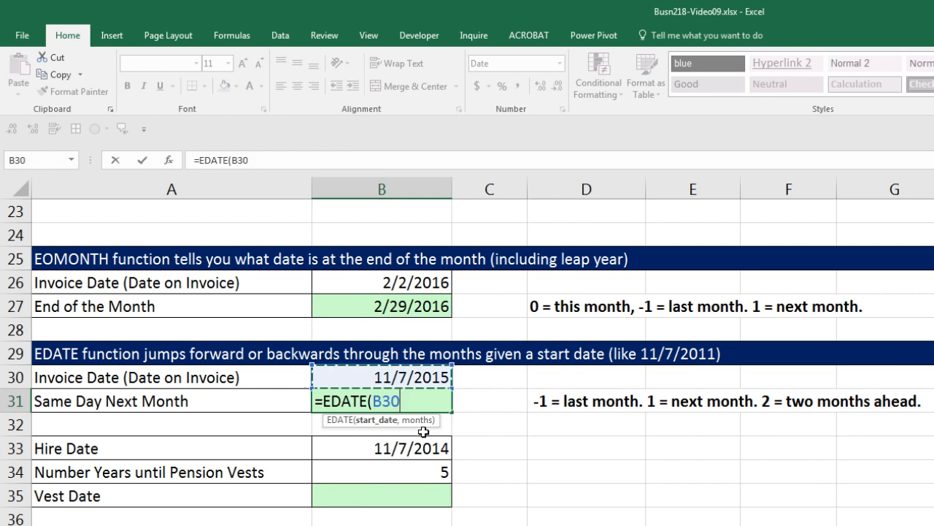
text(,)
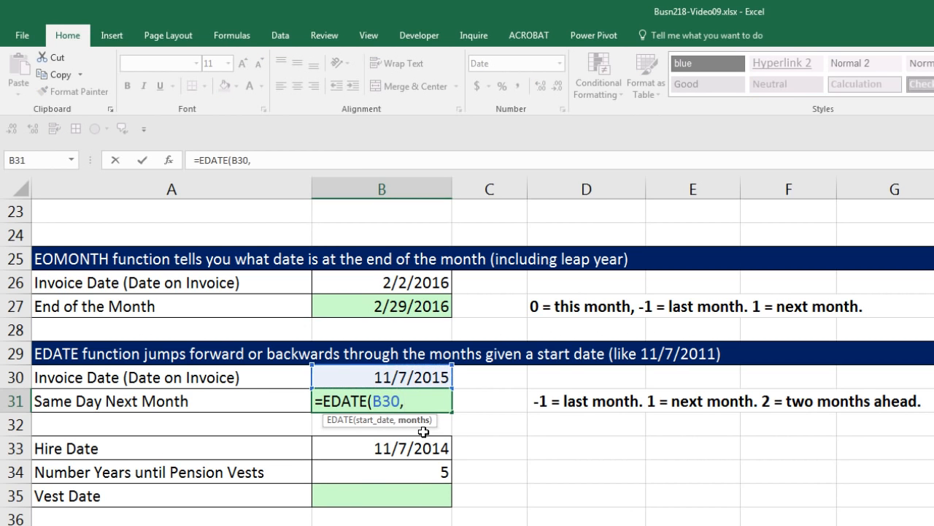
text(0)
key(BackSpace)
text())
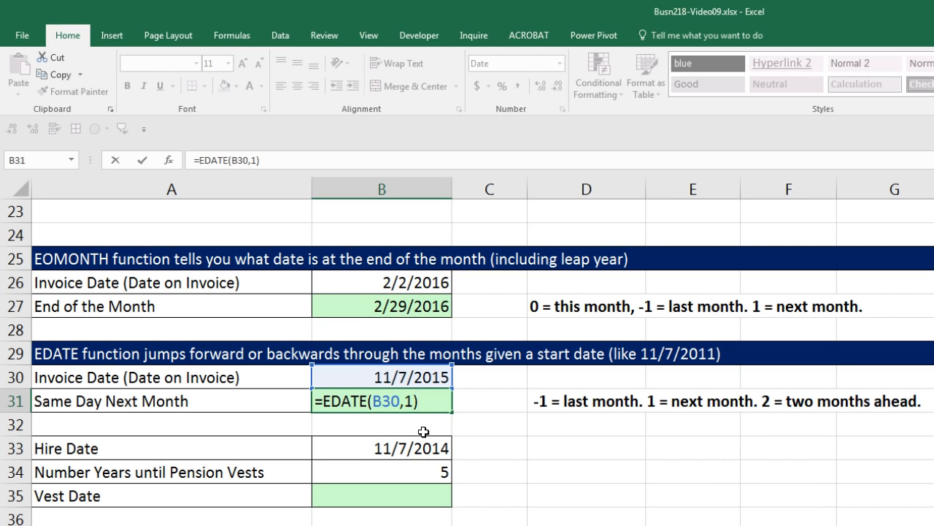
key(Return)
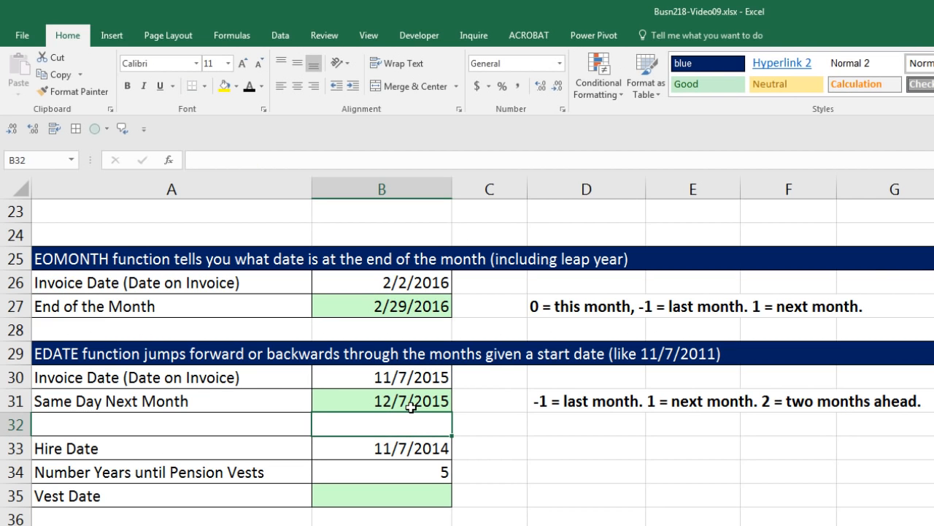
- Enter =EDATE(B33,B34*12) in the Vest Date cell B35, using the hire date and the years until the pension vests
click(407, 448)
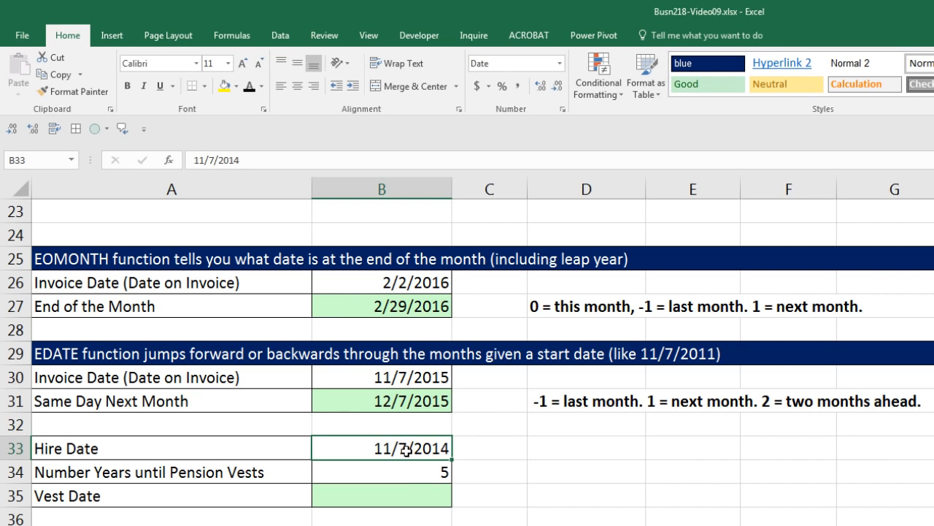
click(414, 475)
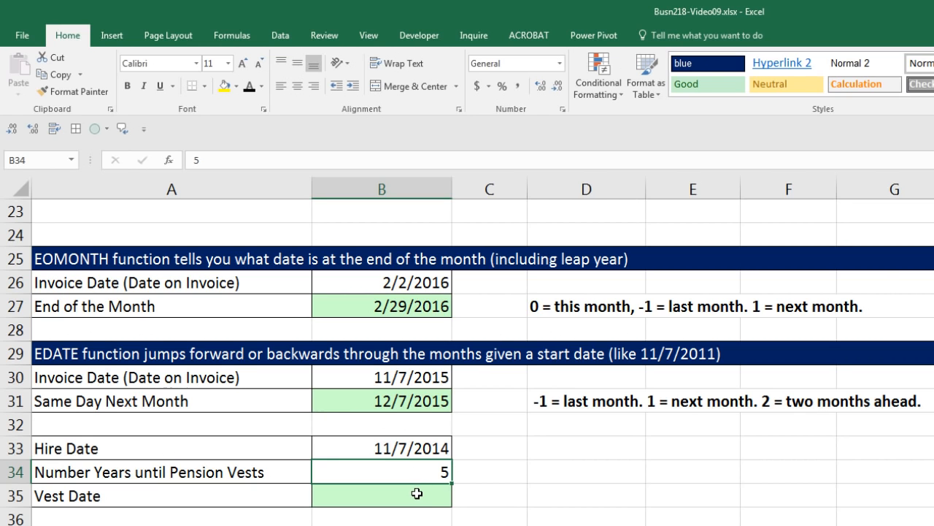
click(417, 493)
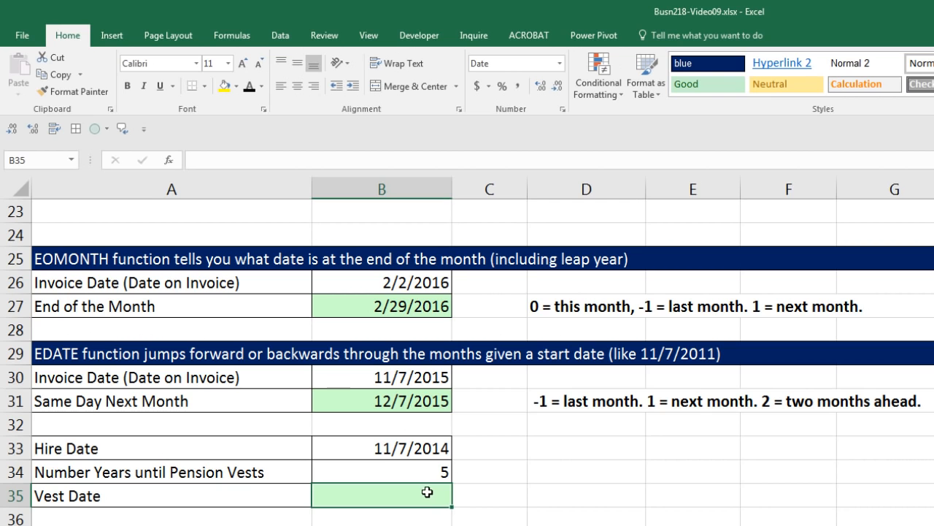
click(425, 451)
click(434, 490)
text(=e)
key(Tab)
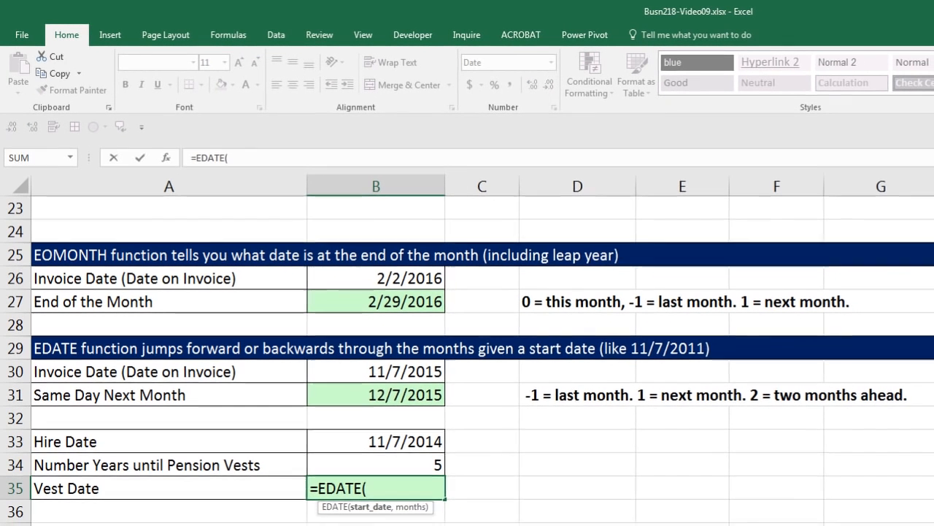
key(Up)
key(Up)
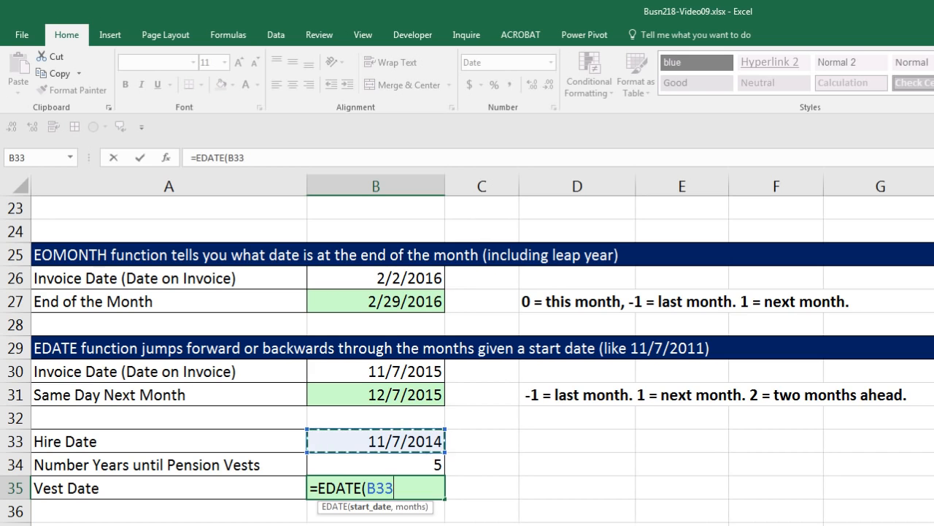
text(,)
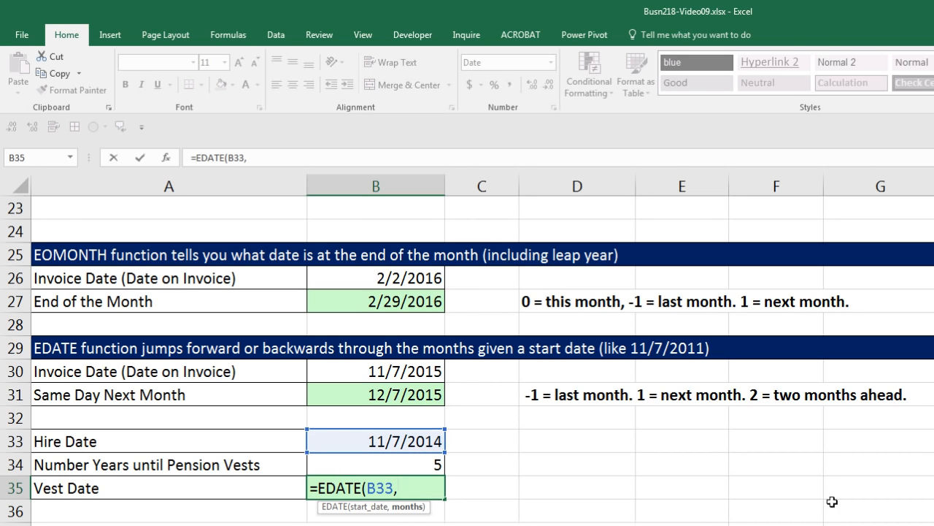
click(437, 467)
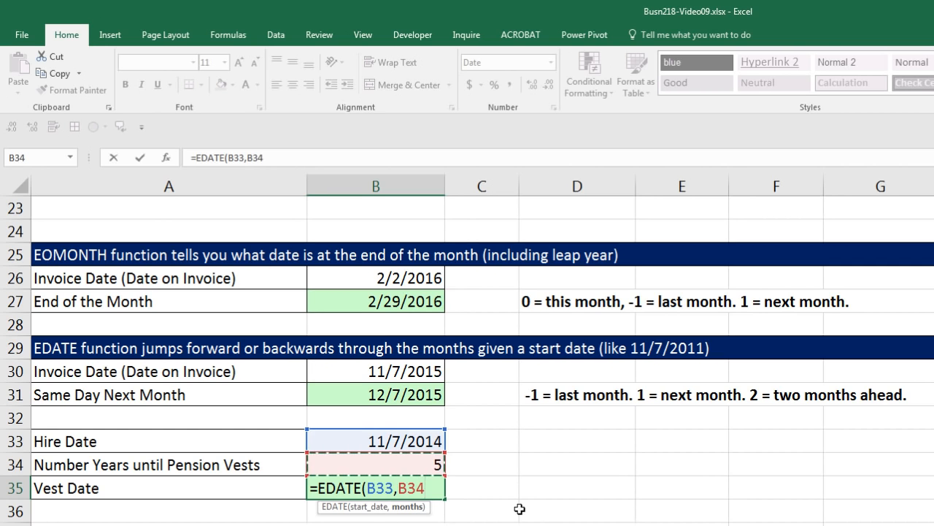
text(*12)
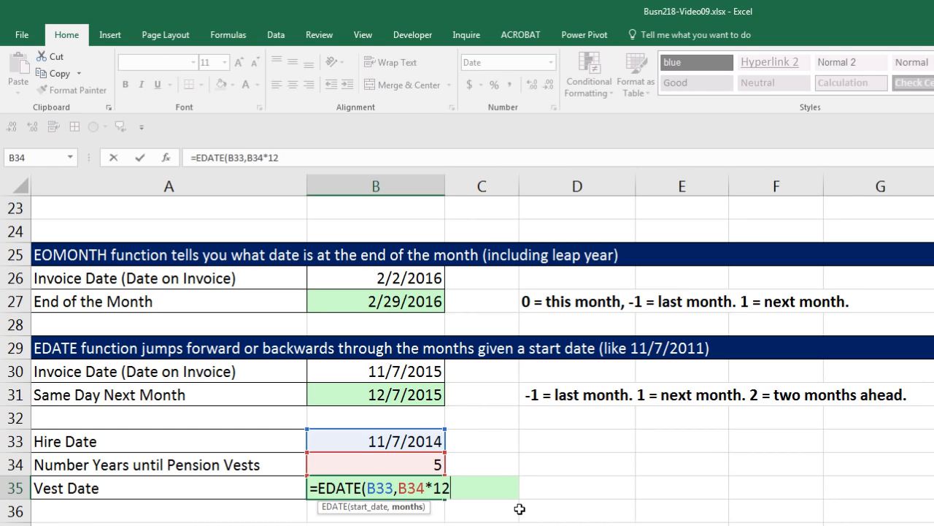
text())
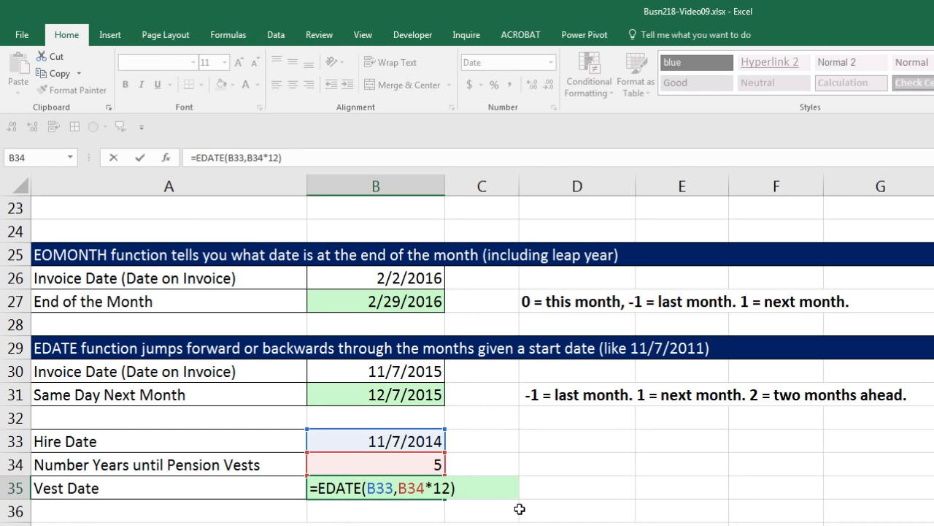
key(ctrl+Return)
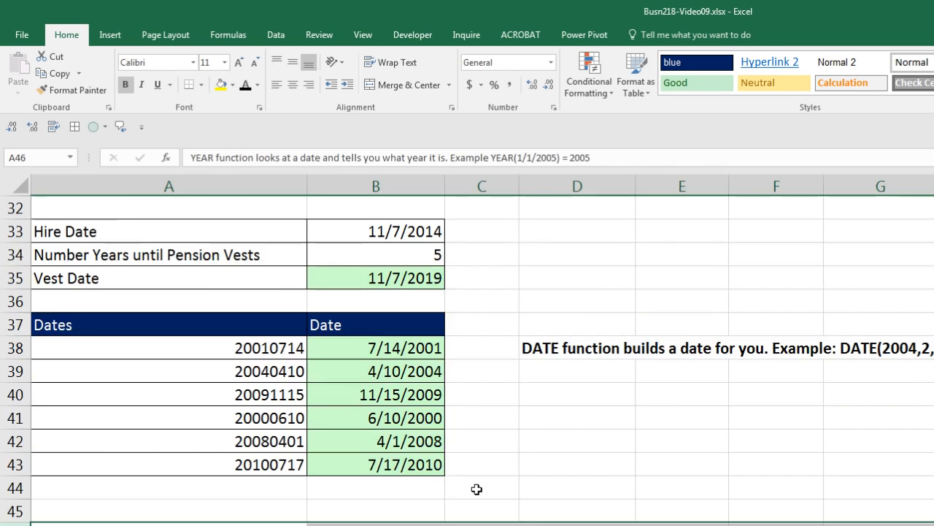
- Examine the year, month and day arguments of the DATE formula in B38 and close the cell without changing it
scroll(477, 490, up, 1)
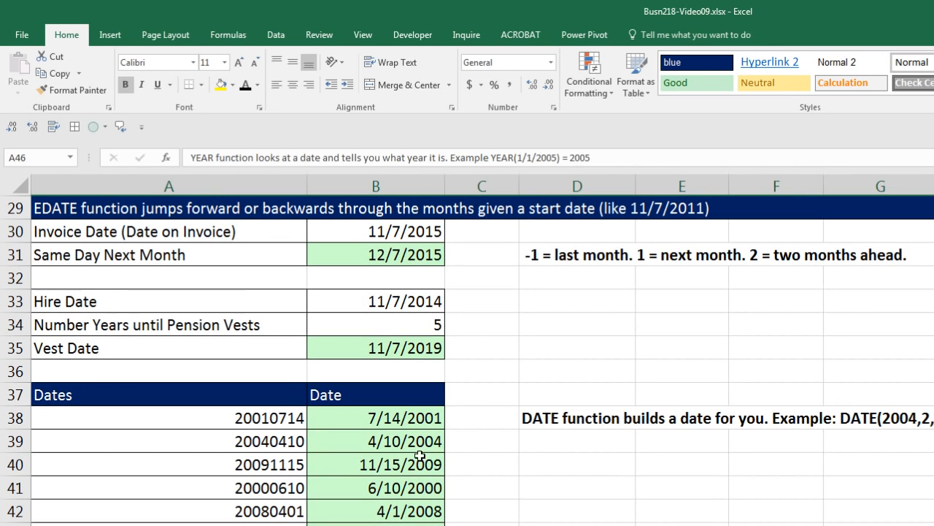
double_click(394, 421)
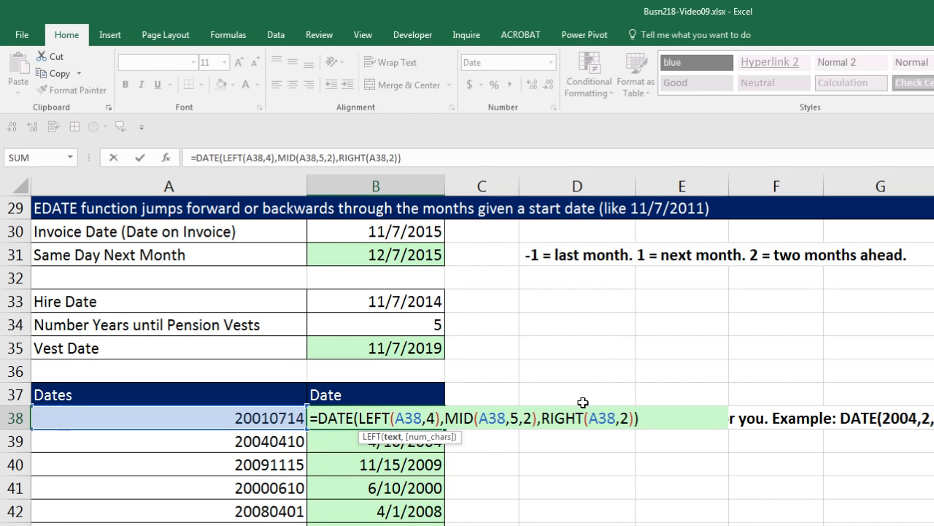
click(357, 418)
click(354, 436)
click(380, 437)
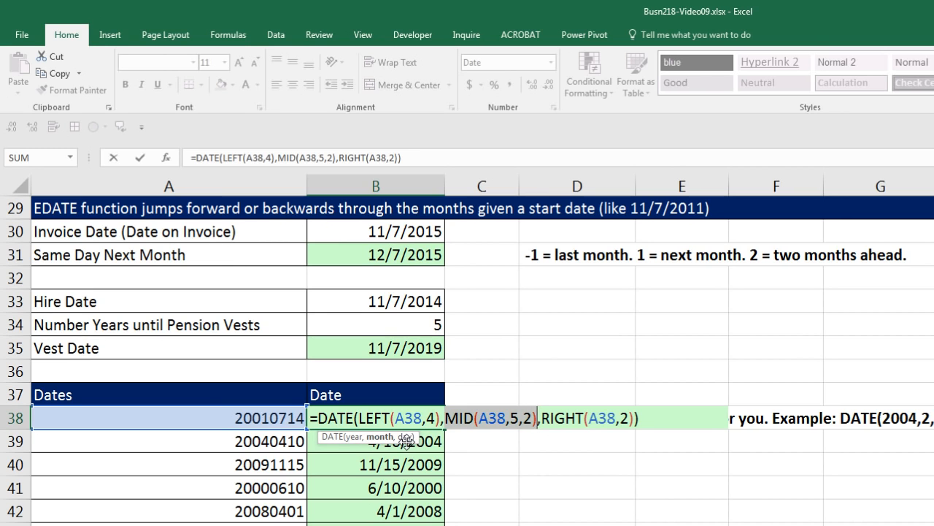
click(406, 437)
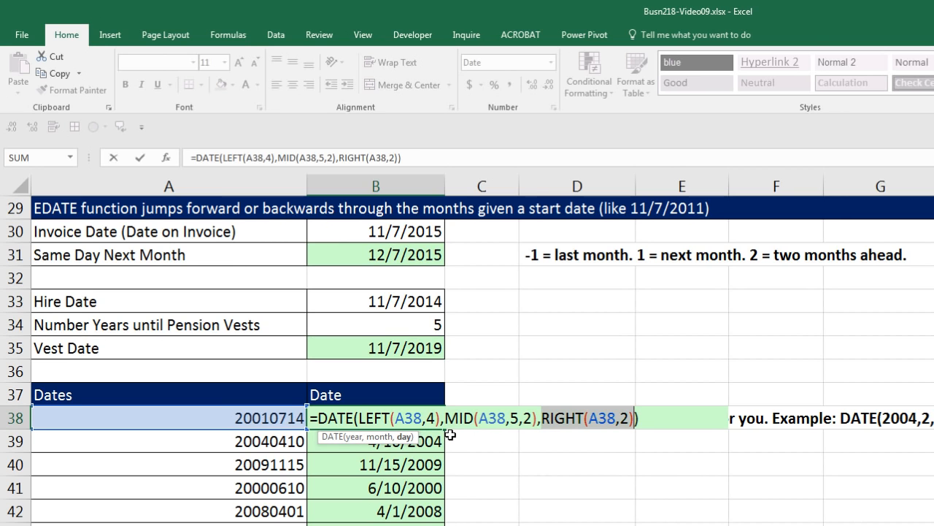
key(Return)
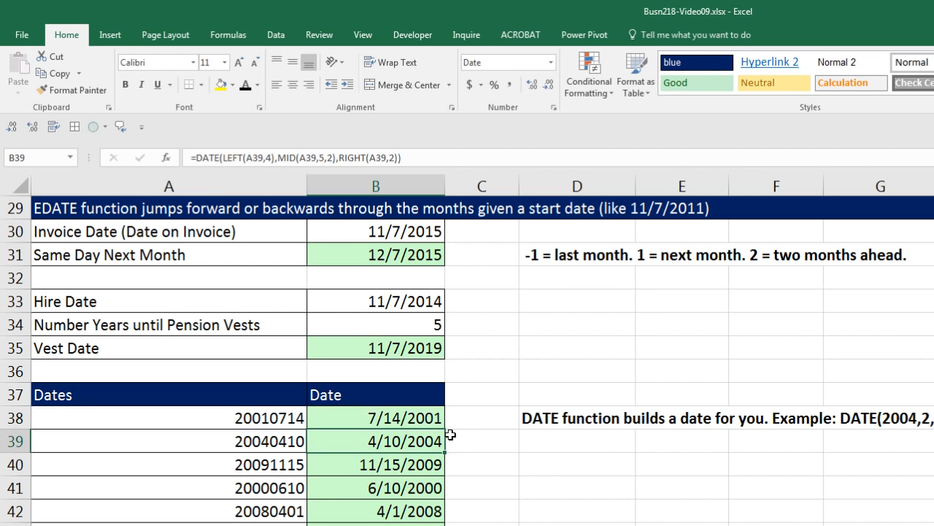
- Review the sales records starting at row 61 and the empty YEAR, MONTH, DAY and Month Name cells in row 62
scroll(501, 354, down, 3)
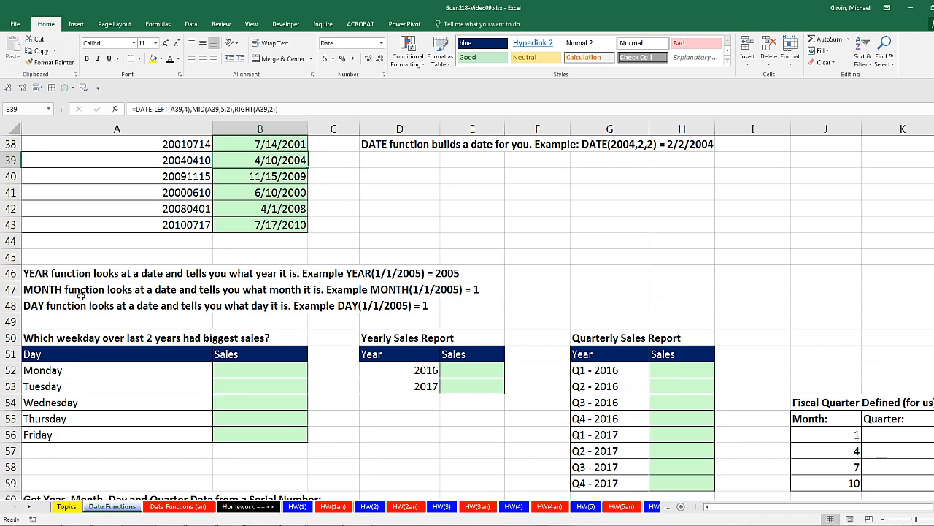
scroll(85, 297, down, 3)
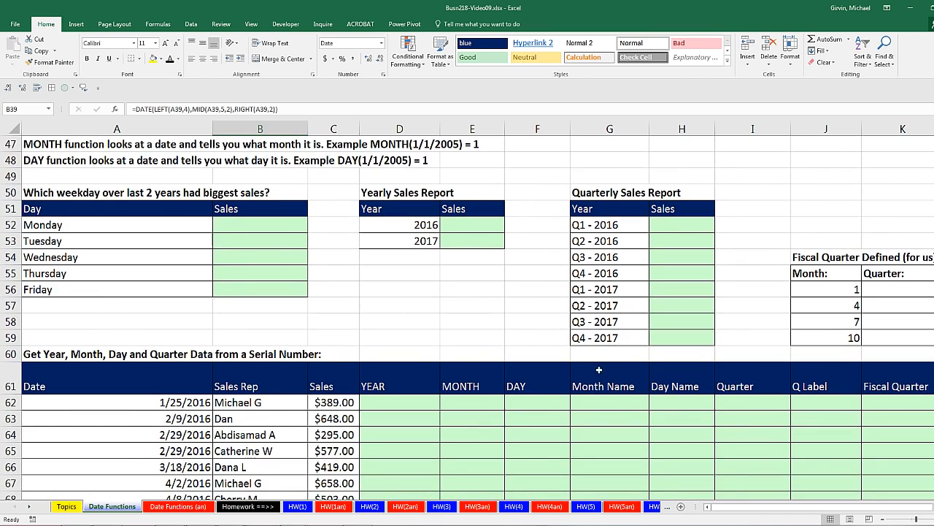
scroll(582, 372, down, 1)
drag(116, 334, 333, 439)
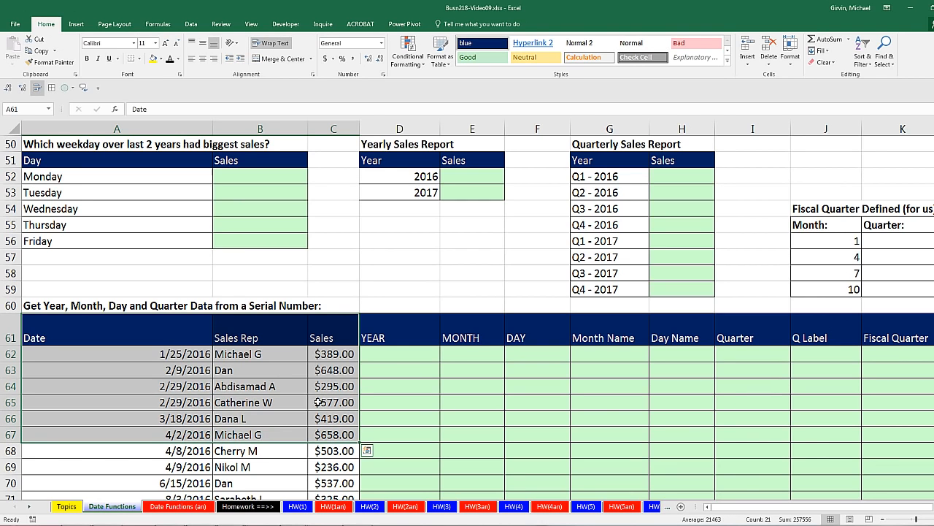
click(189, 386)
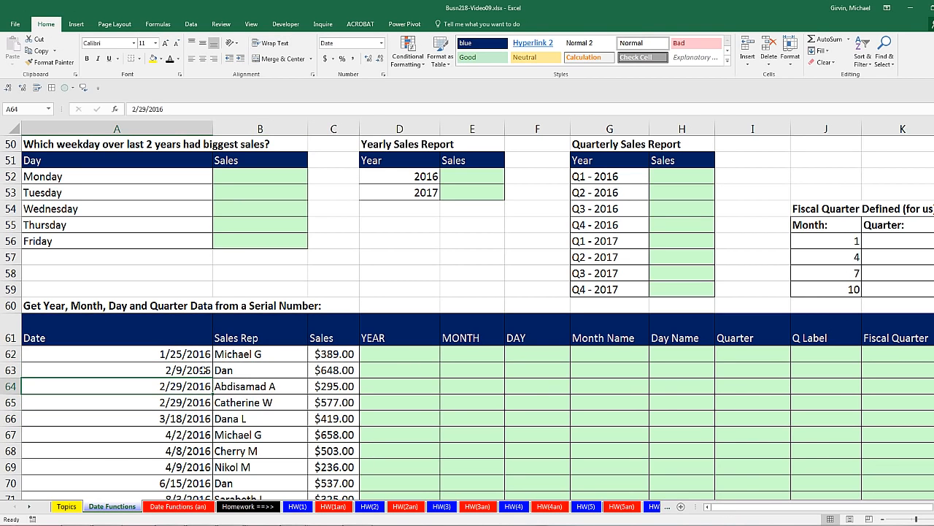
click(386, 352)
click(446, 356)
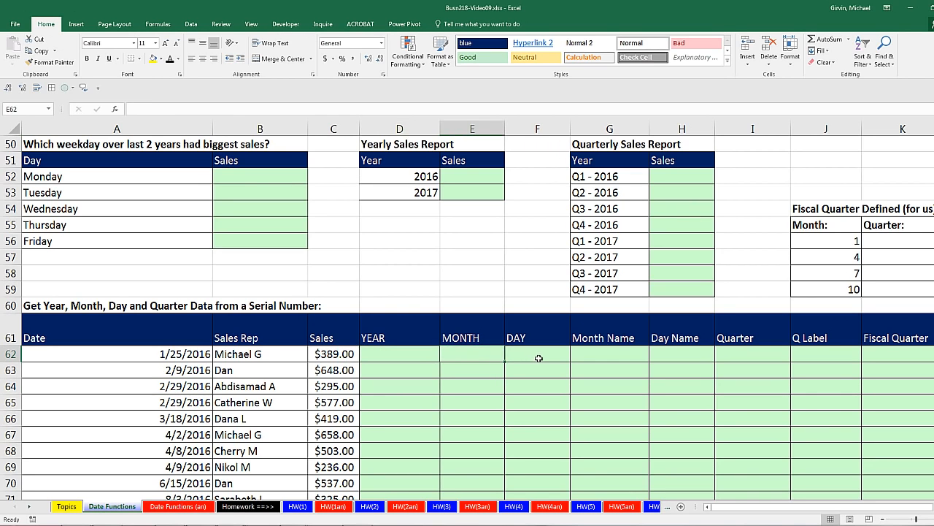
click(535, 357)
click(584, 354)
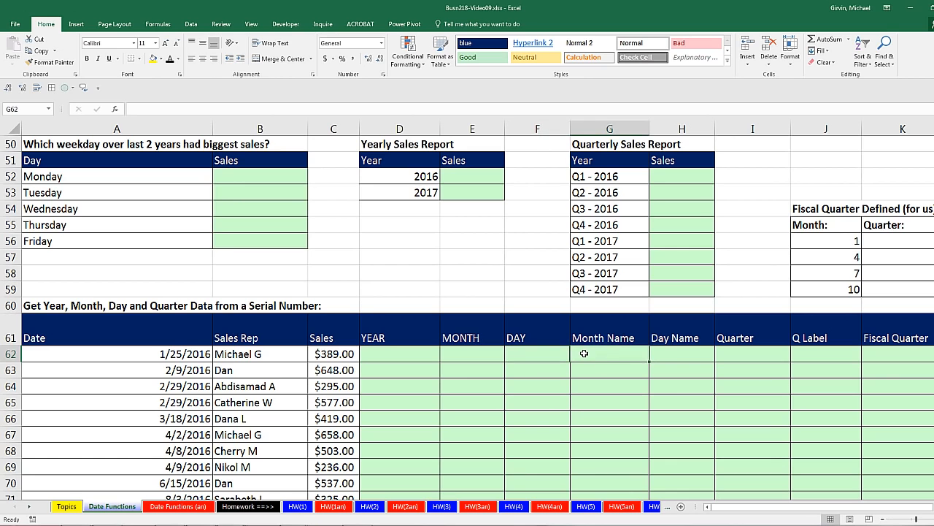
- Examine the remaining helper columns in row 62 and the blank weekday, yearly and quarterly sales report cells they relate to
click(679, 353)
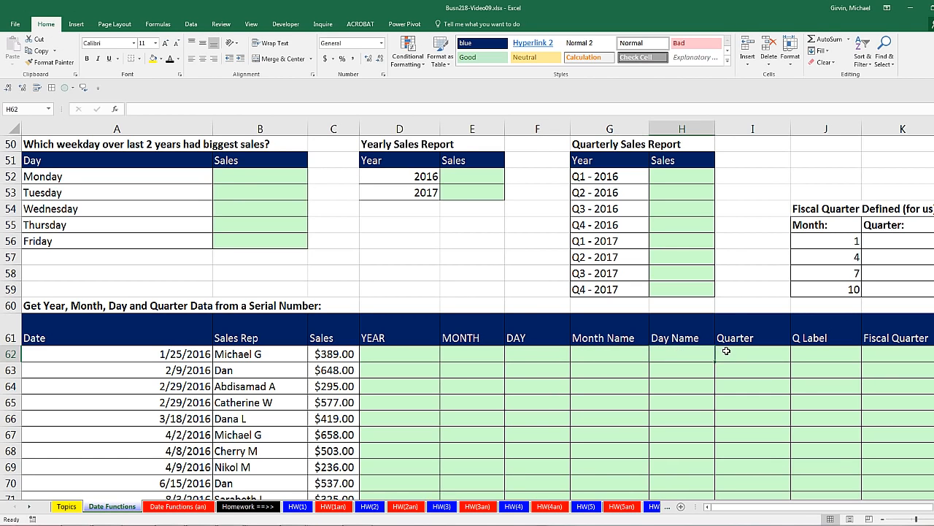
click(726, 352)
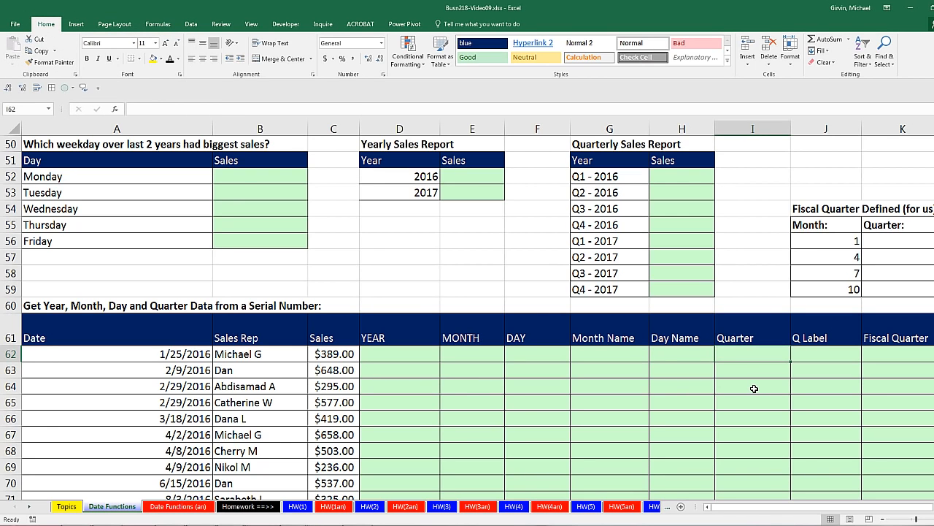
drag(234, 177, 244, 236)
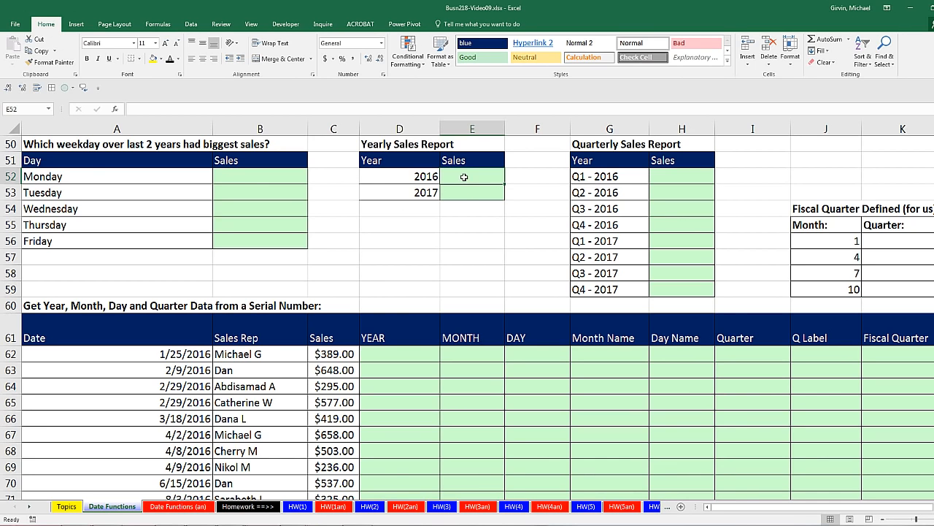
drag(413, 357, 415, 402)
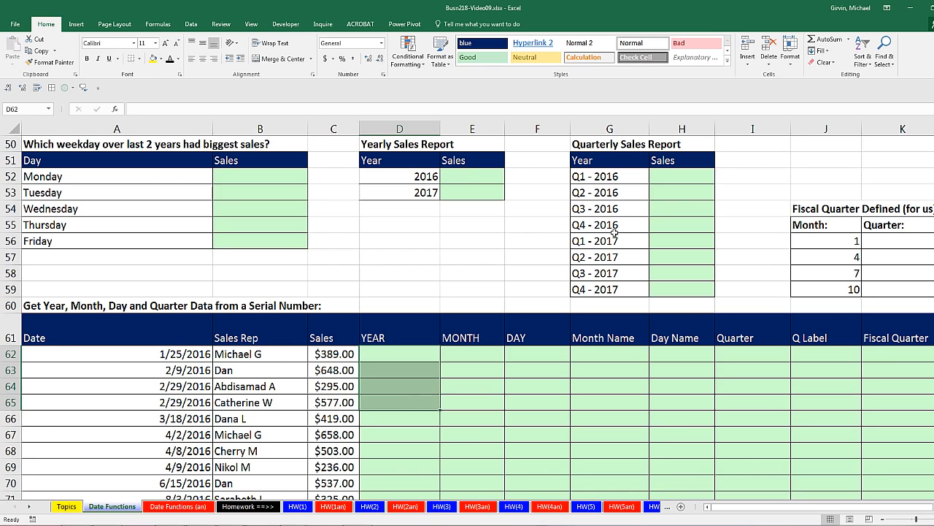
click(666, 177)
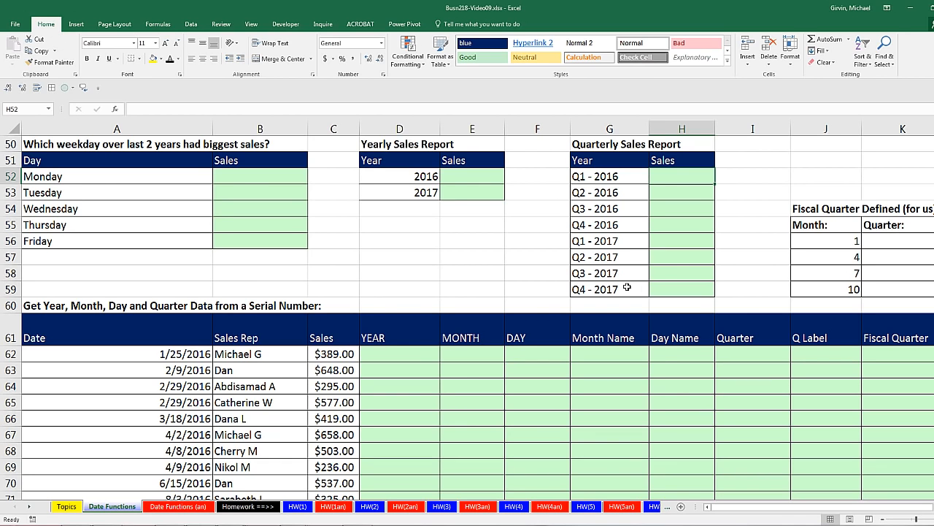
click(817, 354)
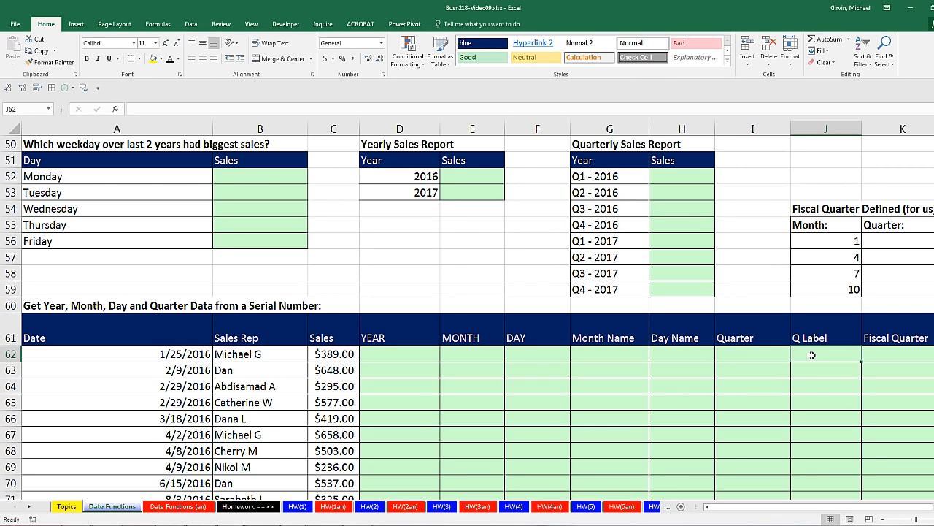
drag(813, 360, 816, 462)
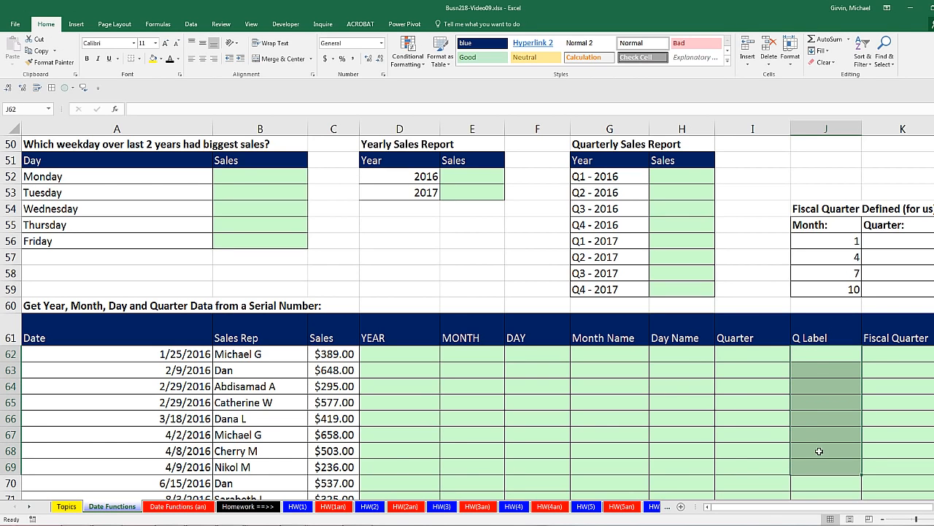
click(675, 176)
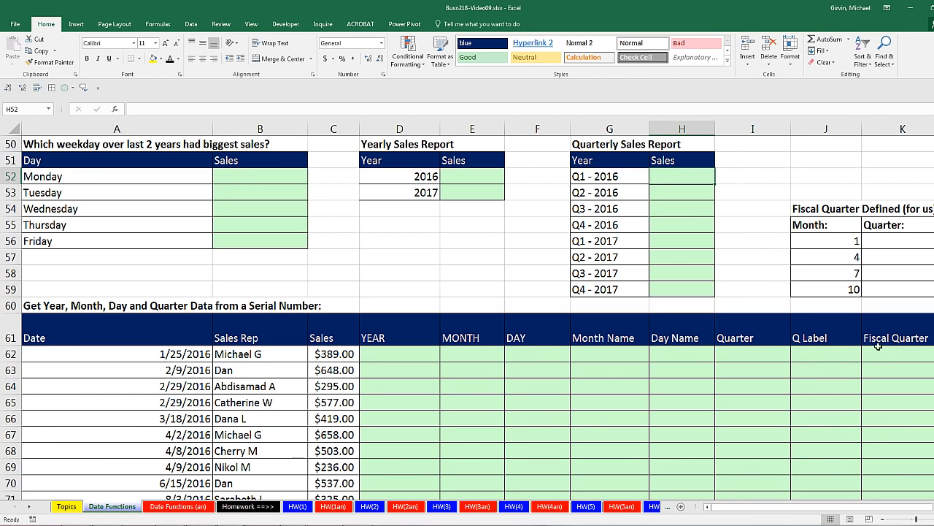
- Enter =YEAR(A62) in the YEAR cell D62 and fill it down the column for all sales records
click(397, 351)
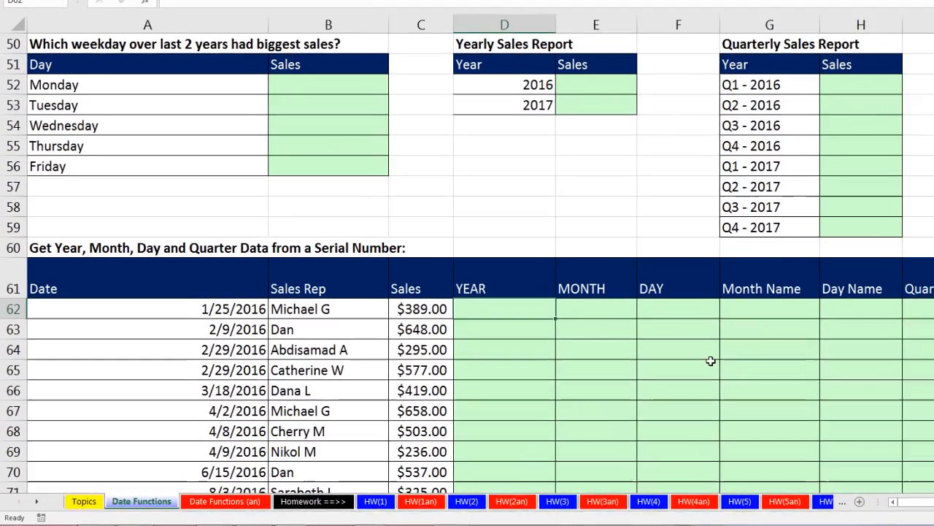
text(=)
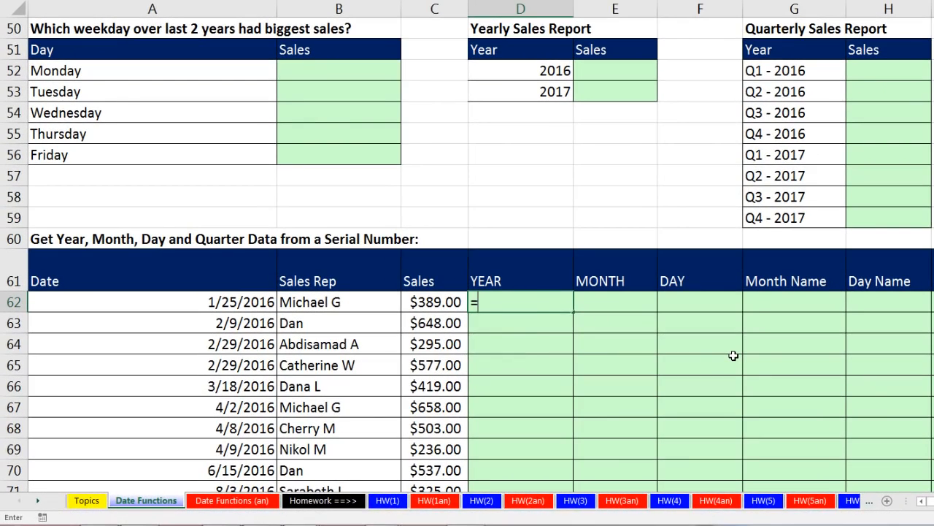
text(year)
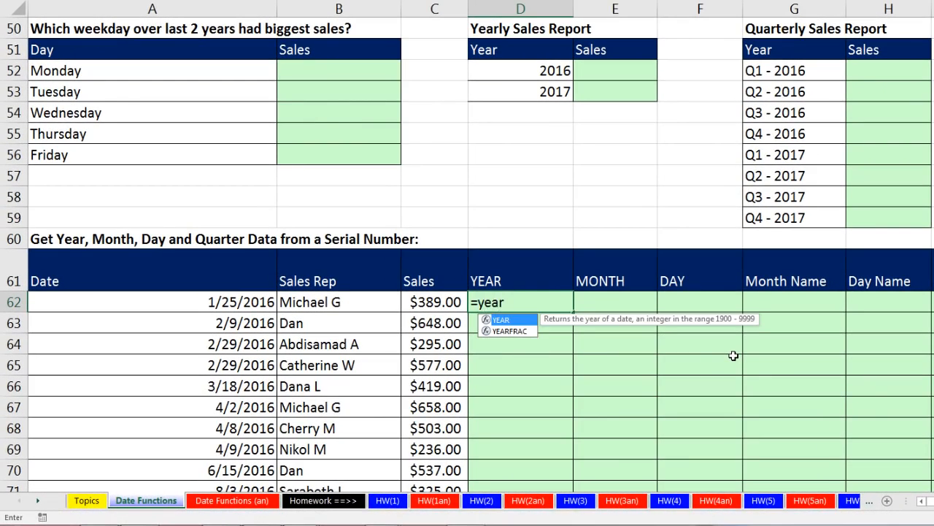
key(Tab)
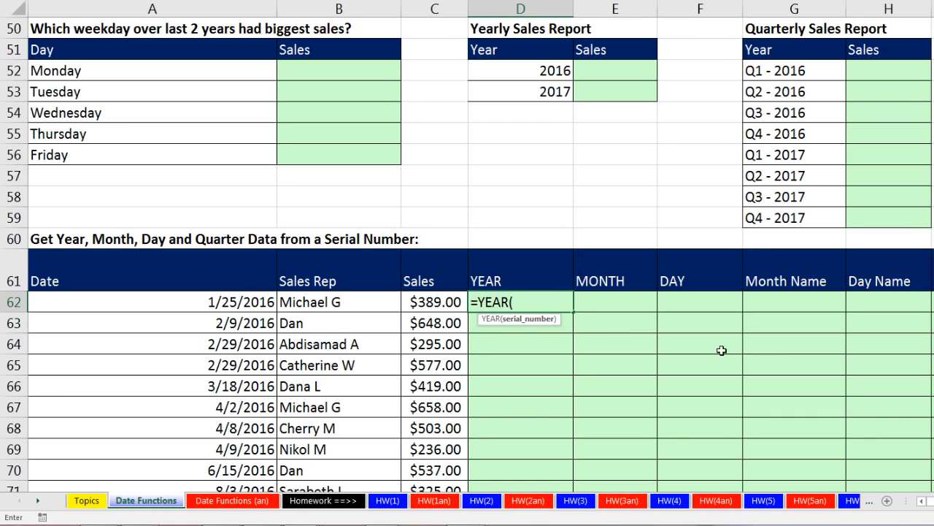
click(260, 299)
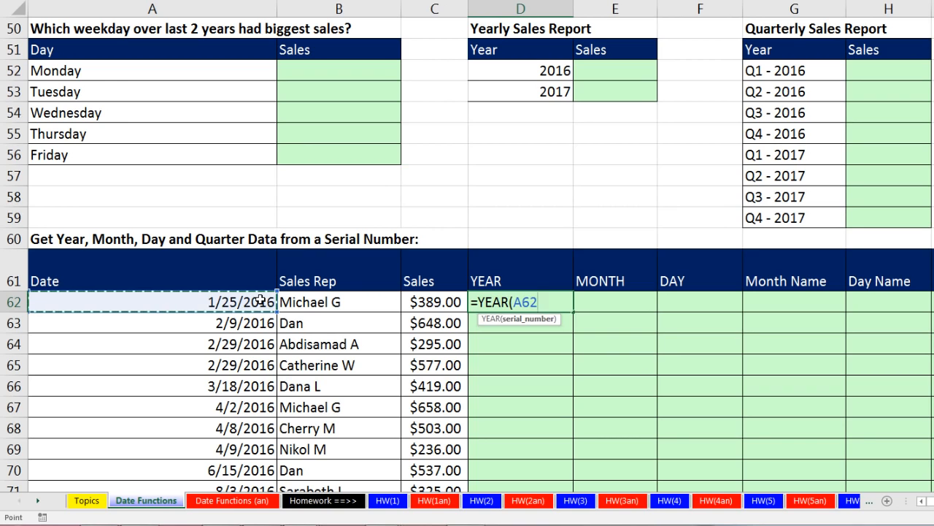
key(ctrl+Return)
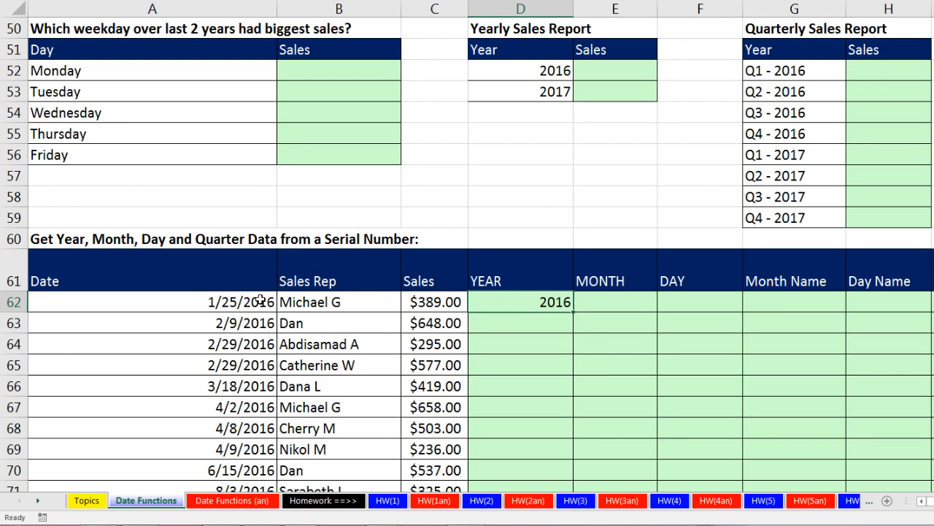
double_click(574, 312)
scroll(580, 321, down, 8)
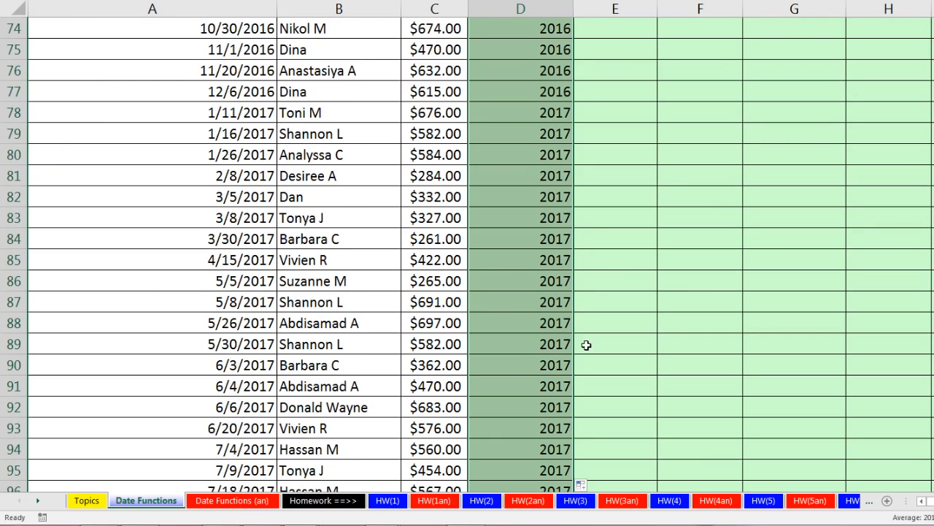
scroll(587, 328, up, 9)
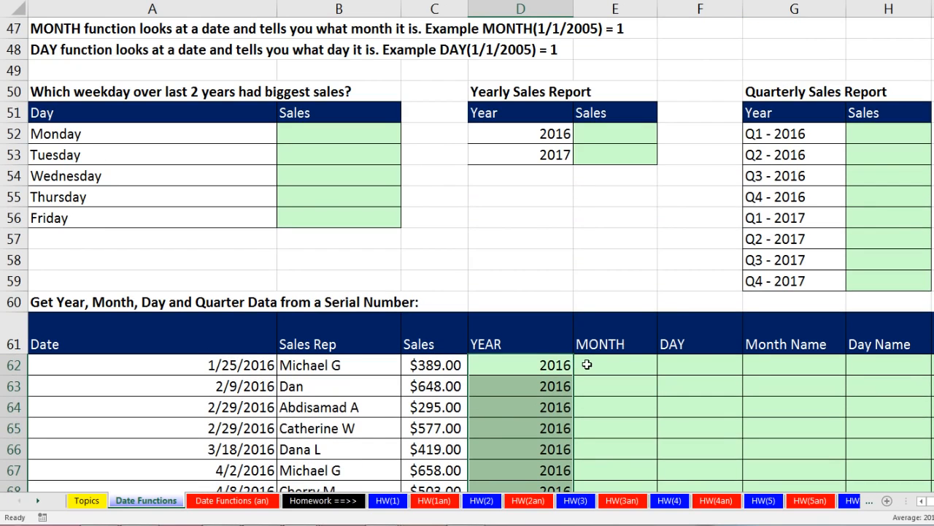
- Start a SUMIFS formula in the 2016 sales cell E52 with the absolute sum range $C$62:$C$107
click(589, 137)
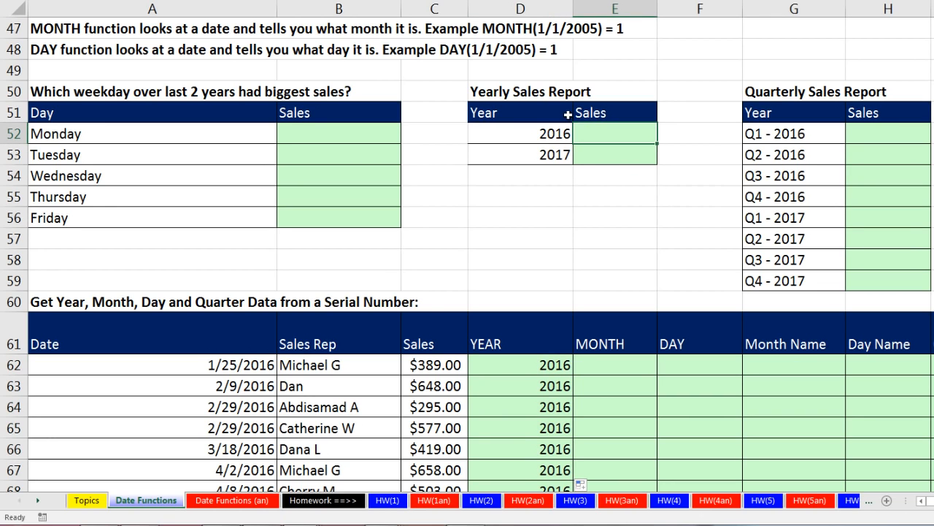
text(=sumifs)
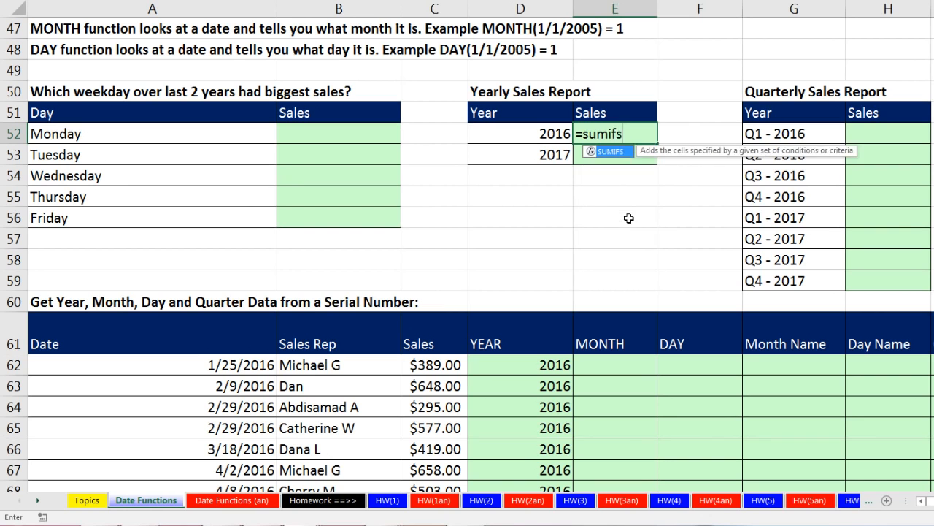
key(Tab)
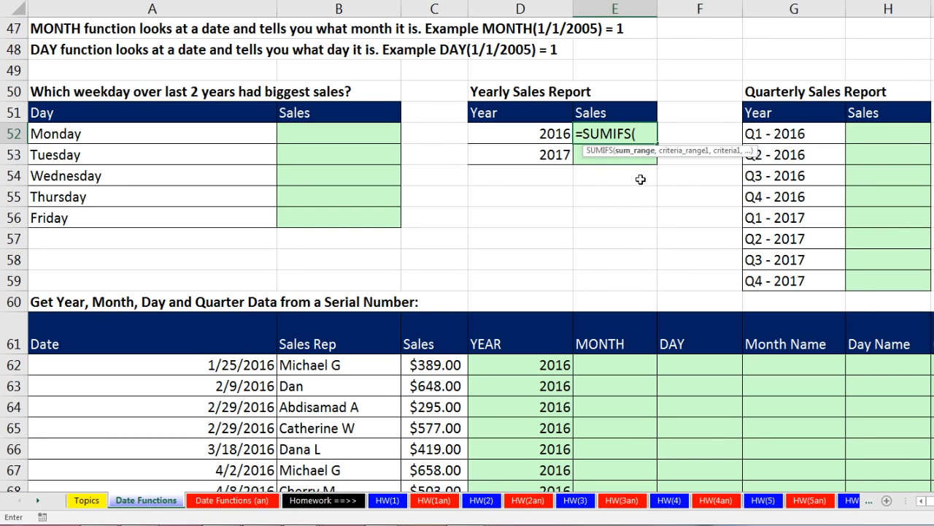
click(430, 365)
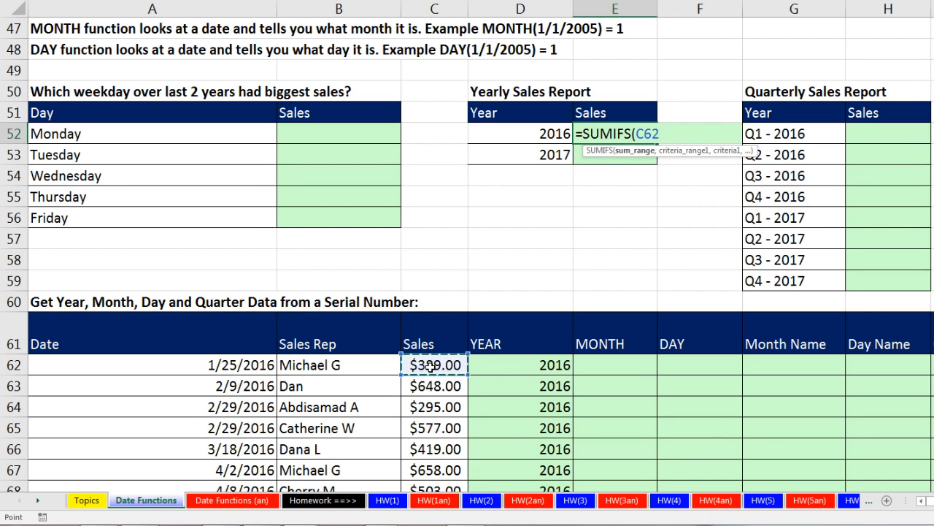
key(ctrl+shift+Down)
key(F4)
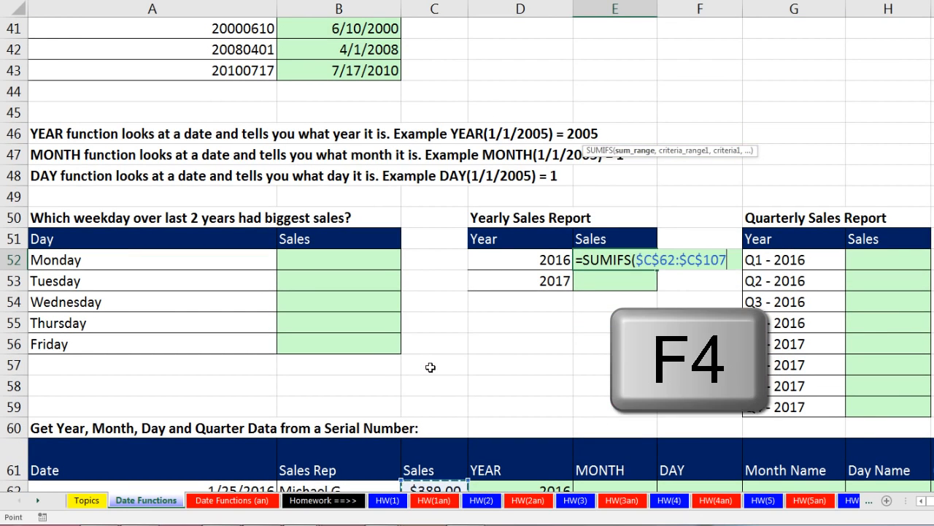
text(,)
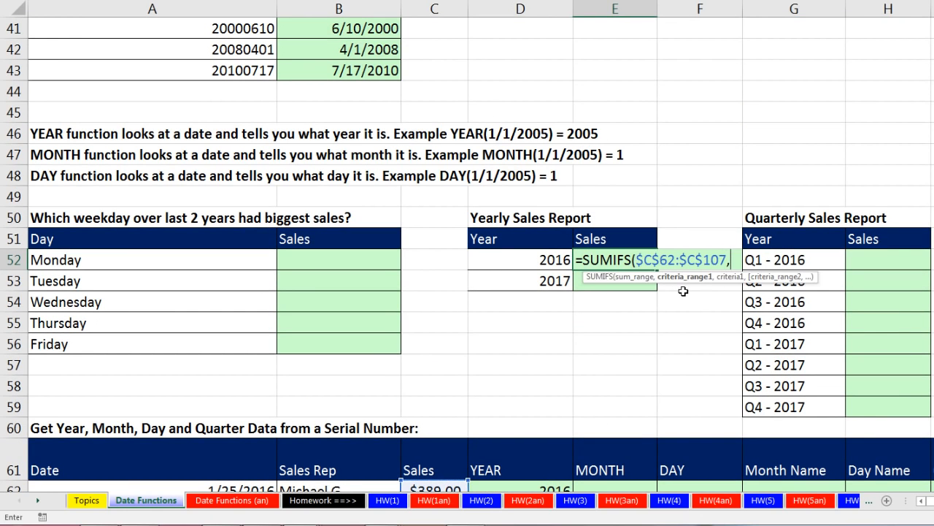
- Complete the SUMIFS formula in E52 with the criteria range $D$62:$D$107 and the criterion D52
scroll(679, 292, down, 2)
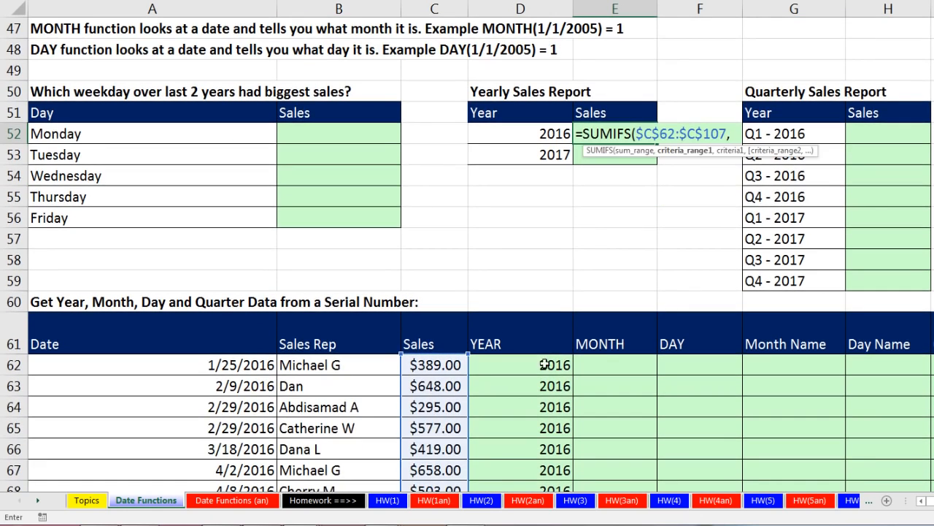
click(533, 365)
key(ctrl+shift+Down)
key(F4)
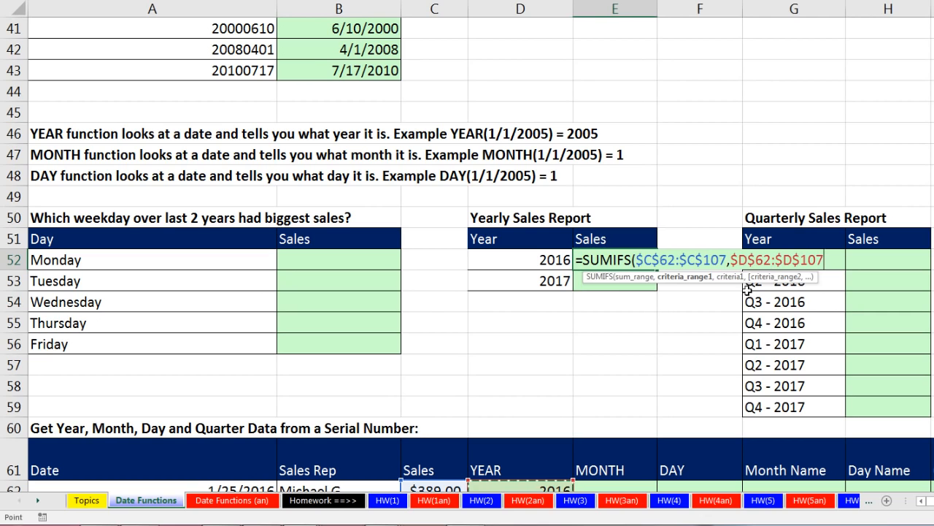
text(,)
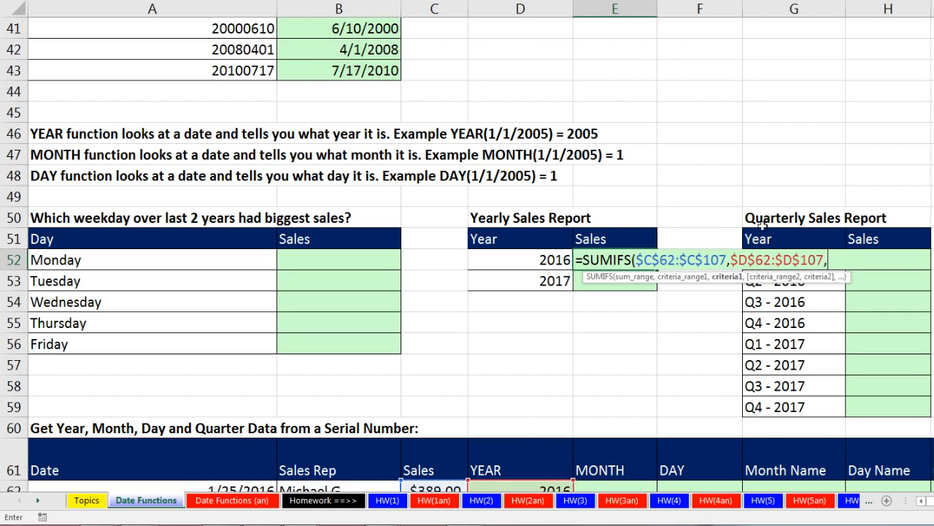
click(557, 260)
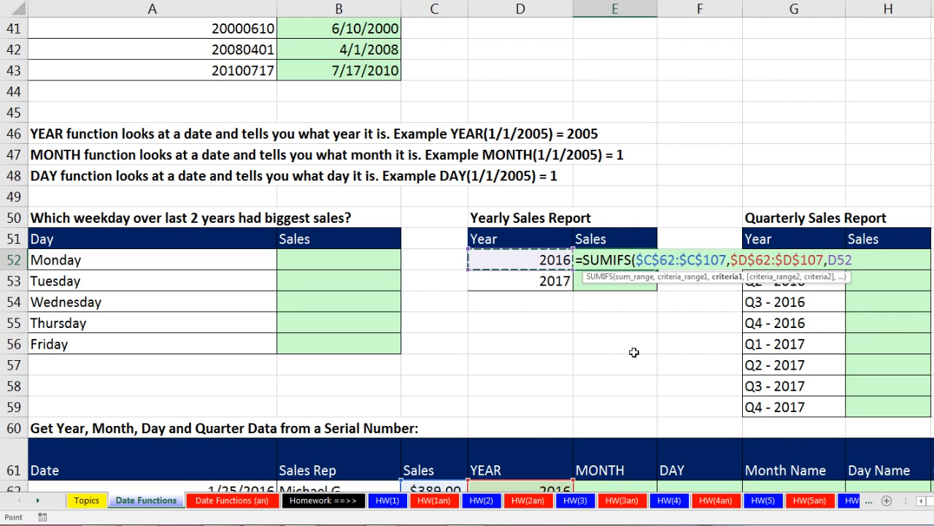
text())
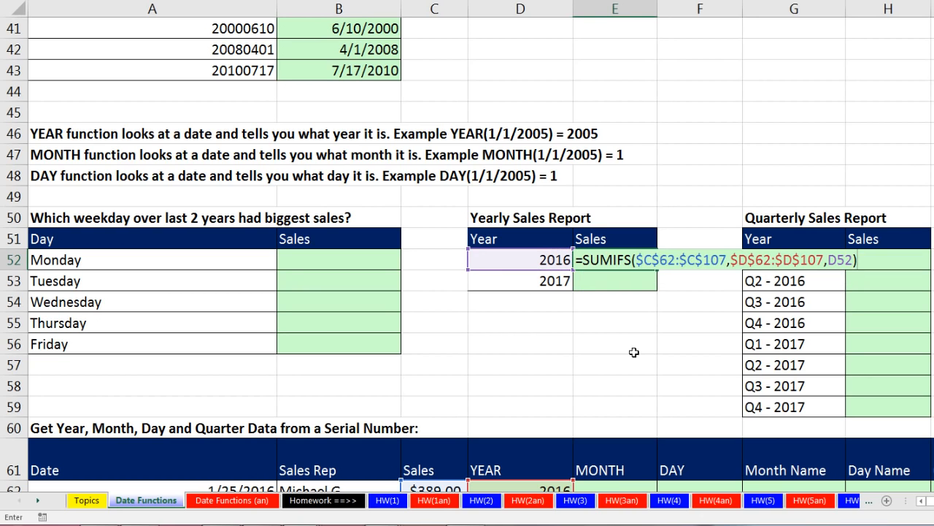
key(ctrl+Return)
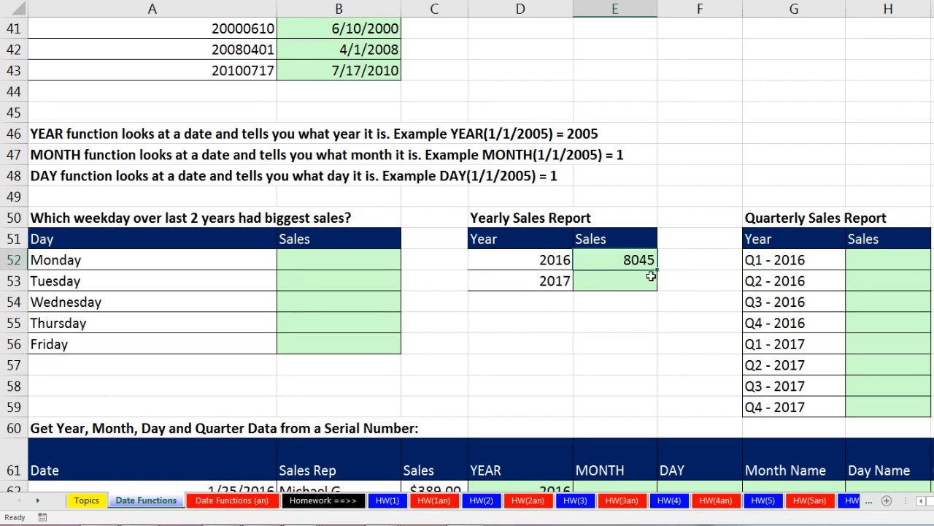
- Copy the SUMIFS formula down to the 2017 cell E53 and format both yearly totals as currency with two decimals
drag(657, 270, 657, 290)
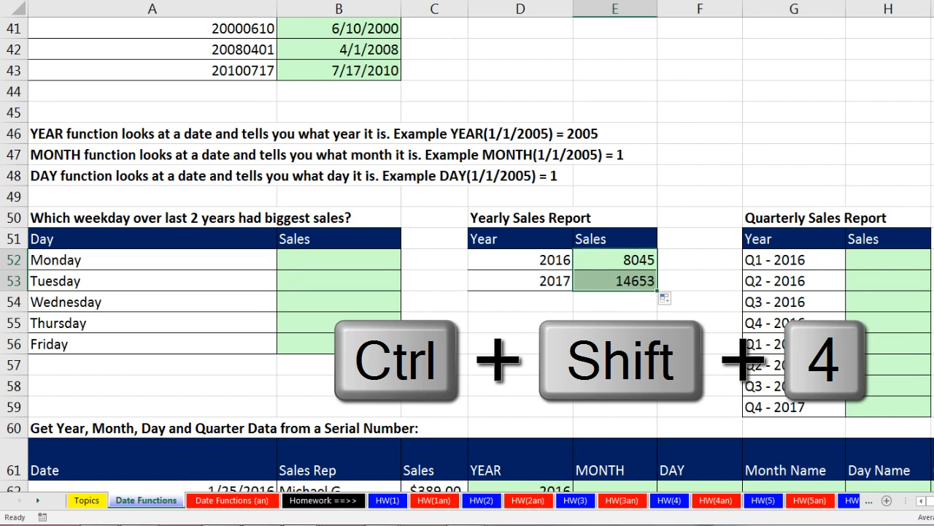
key(ctrl+shift+4)
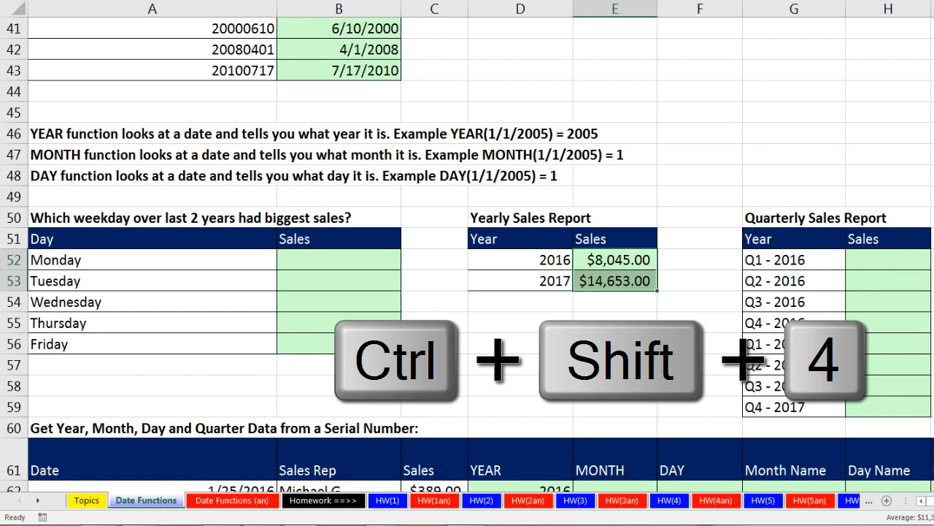
- Enter =MONTH(A62) in the MONTH cell E62 of the first sales record
scroll(653, 334, down, 3)
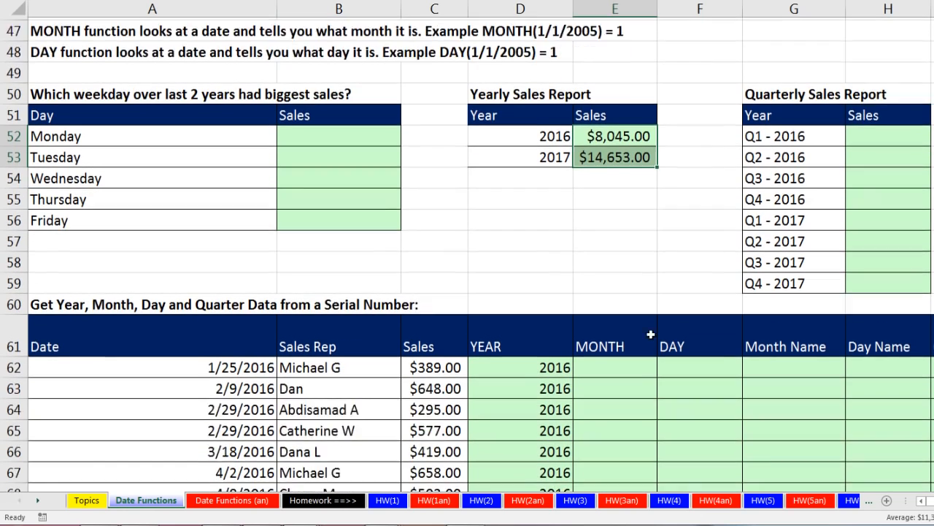
click(615, 302)
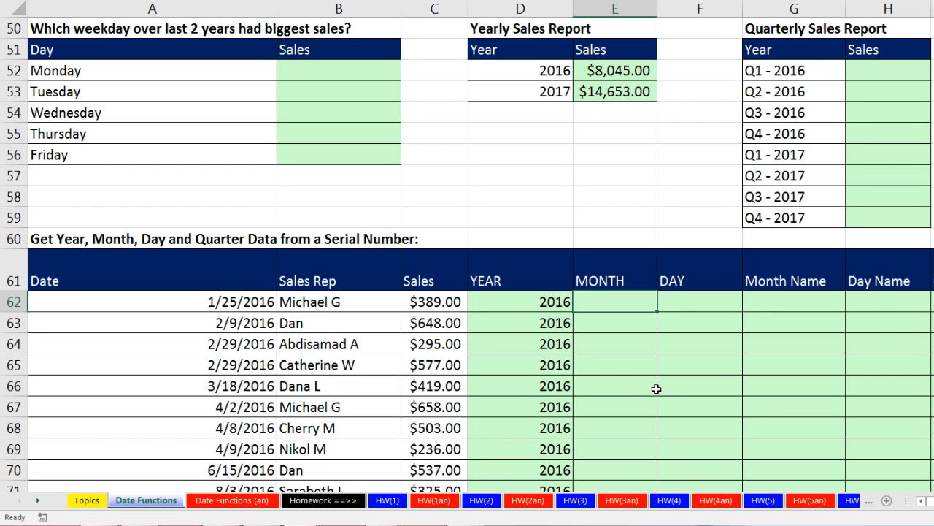
text(=mon)
key(Tab)
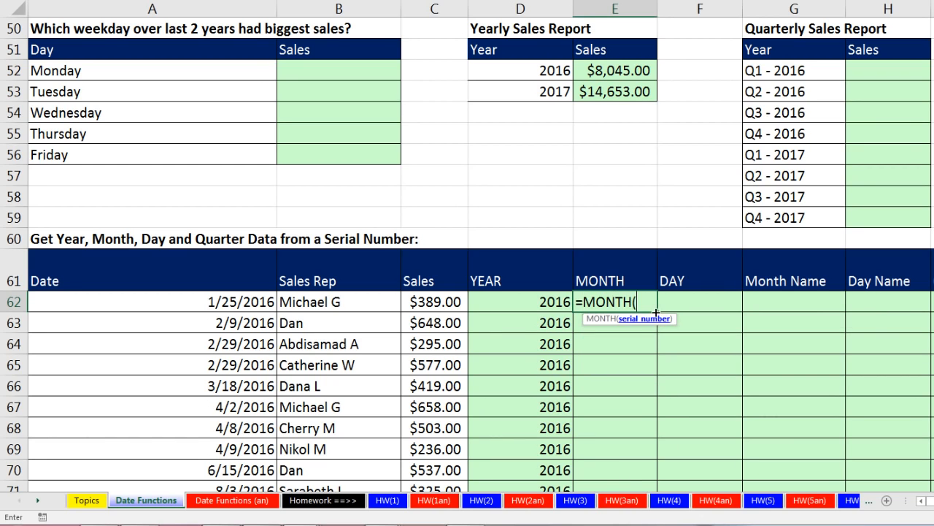
click(235, 306)
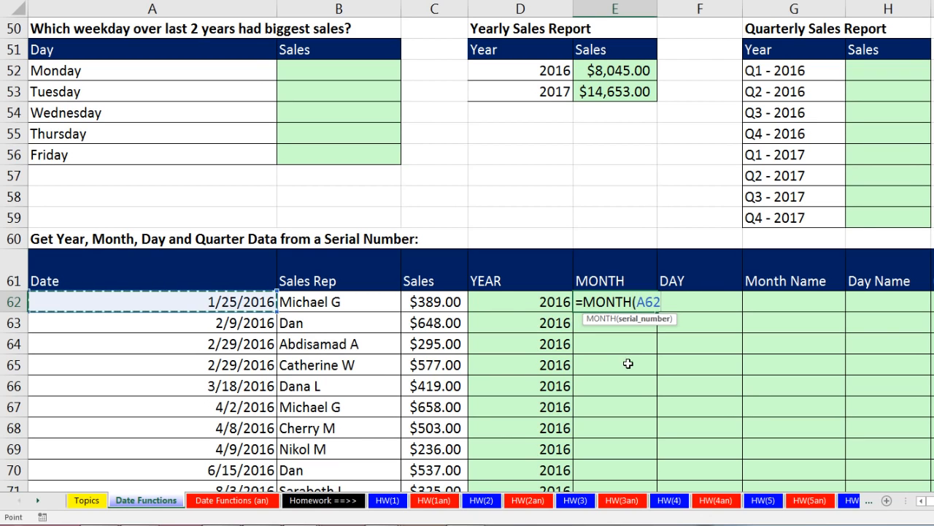
key(ctrl+Return)
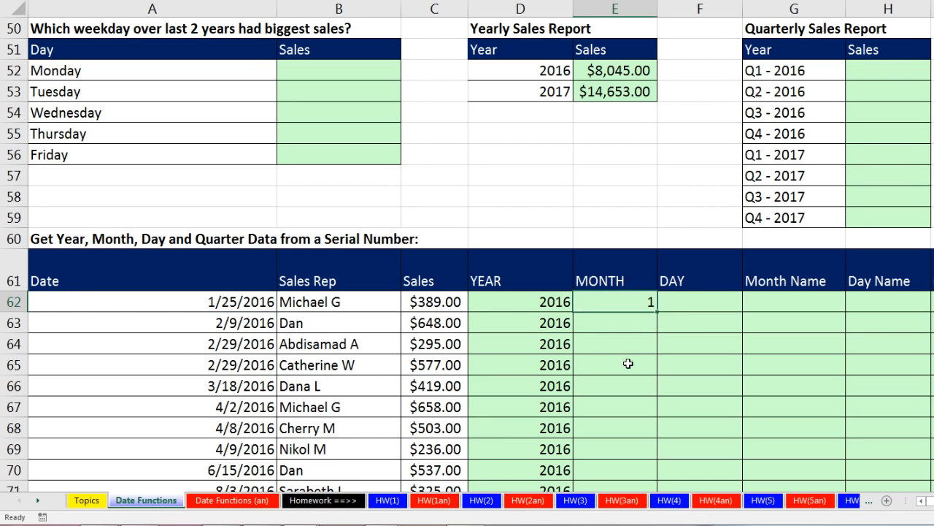
- Copy the MONTH formula down its column, and enter =DAY(A62) in F62 and copy it down the DAY column
double_click(657, 312)
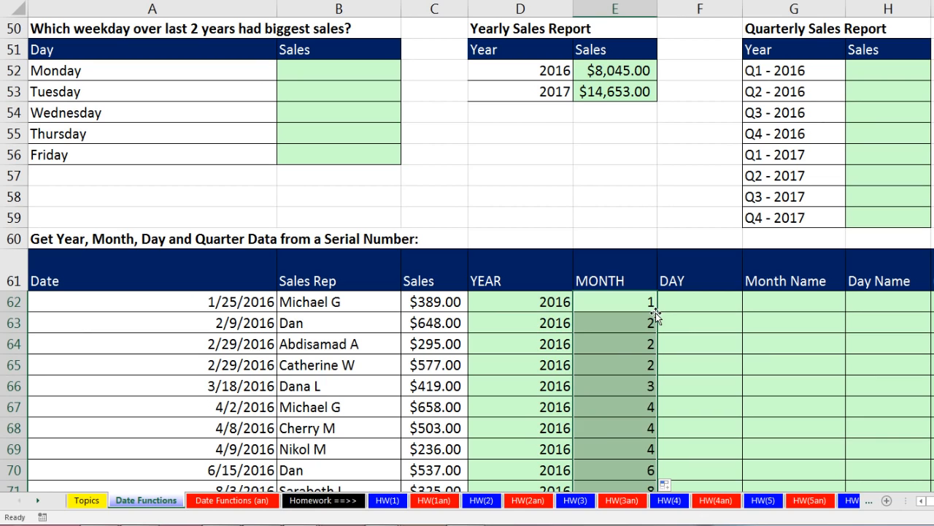
click(680, 301)
text(=day)
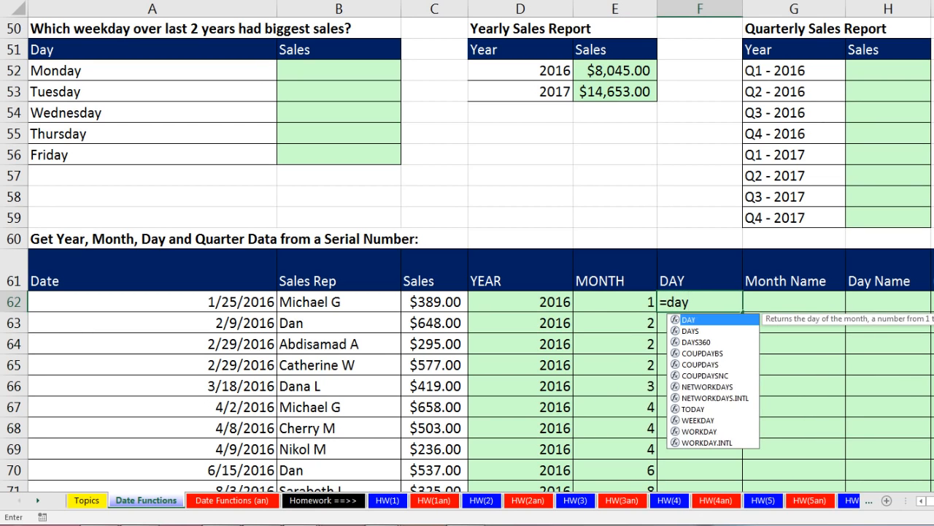
key(Tab)
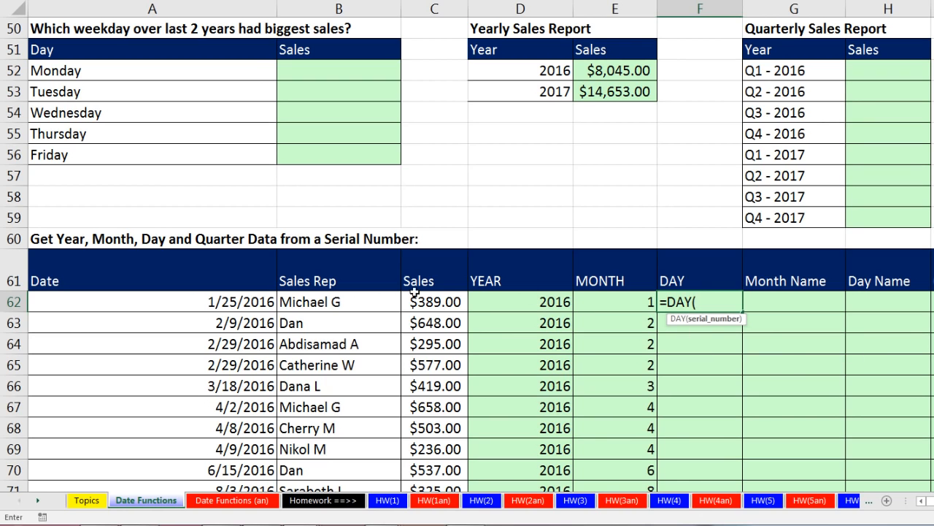
click(233, 312)
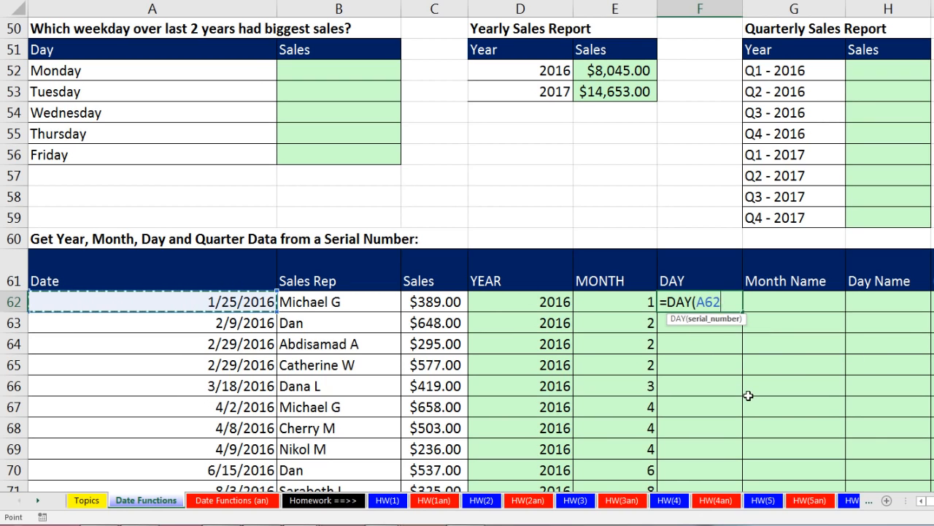
key(ctrl+Return)
double_click(741, 312)
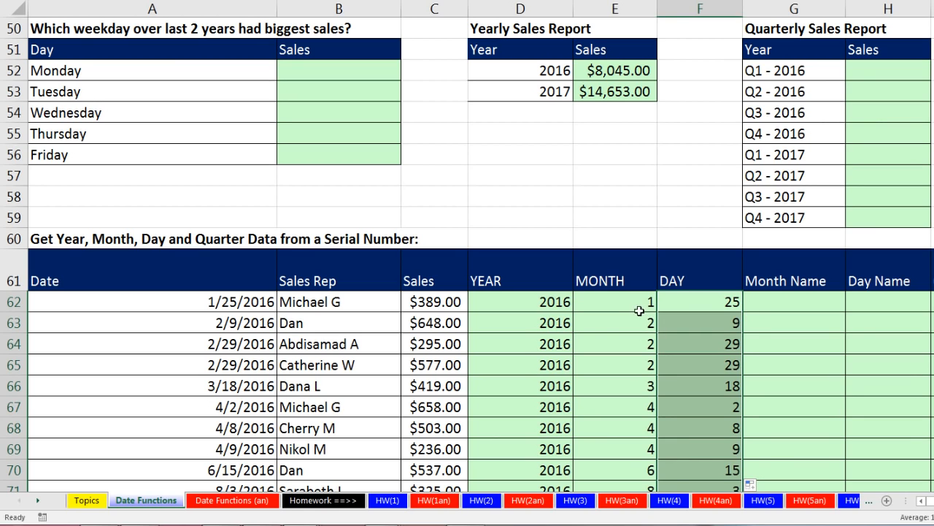
click(634, 307)
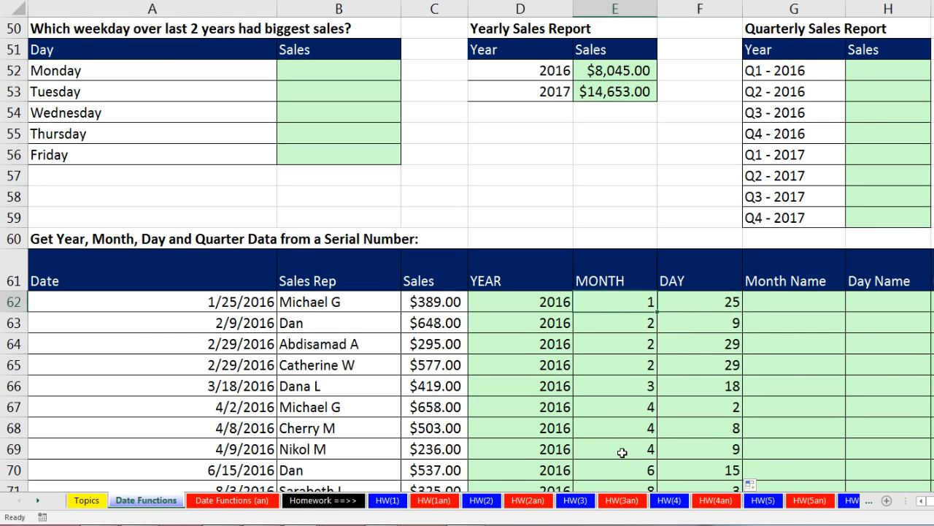
click(691, 304)
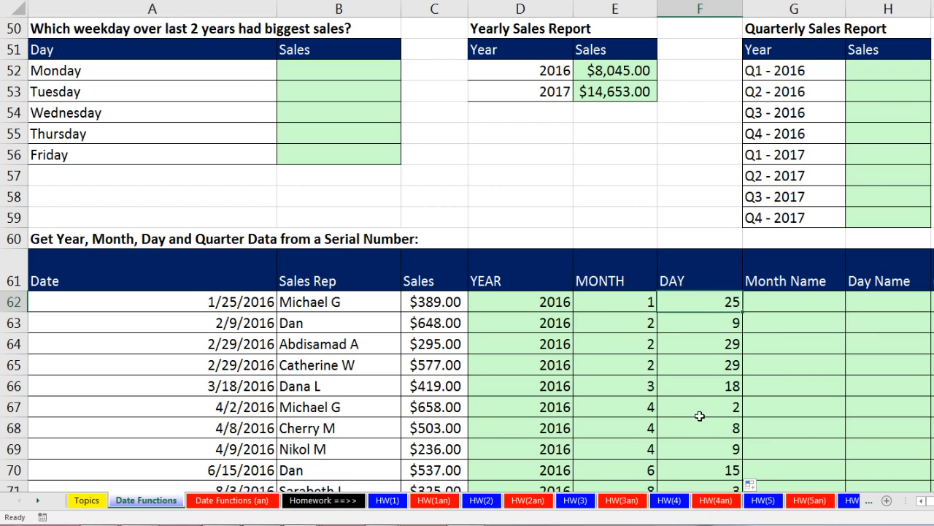
click(771, 301)
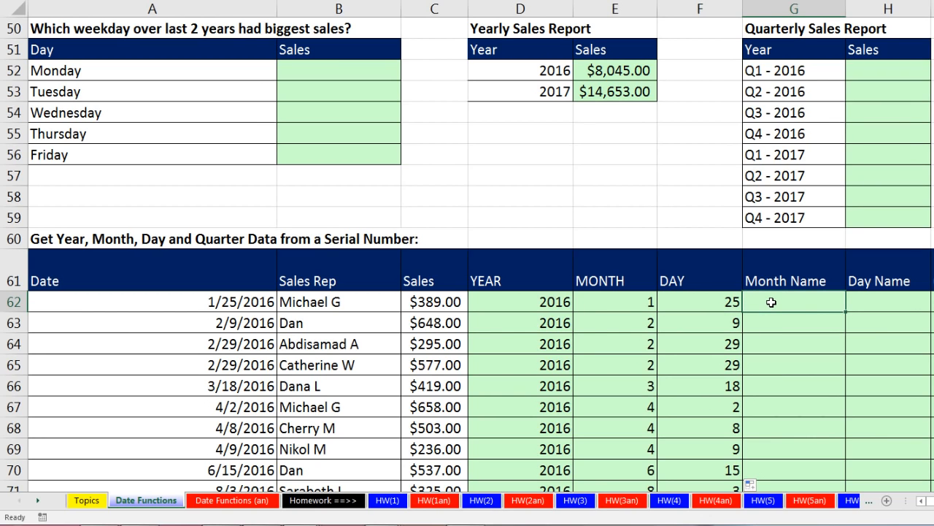
click(857, 302)
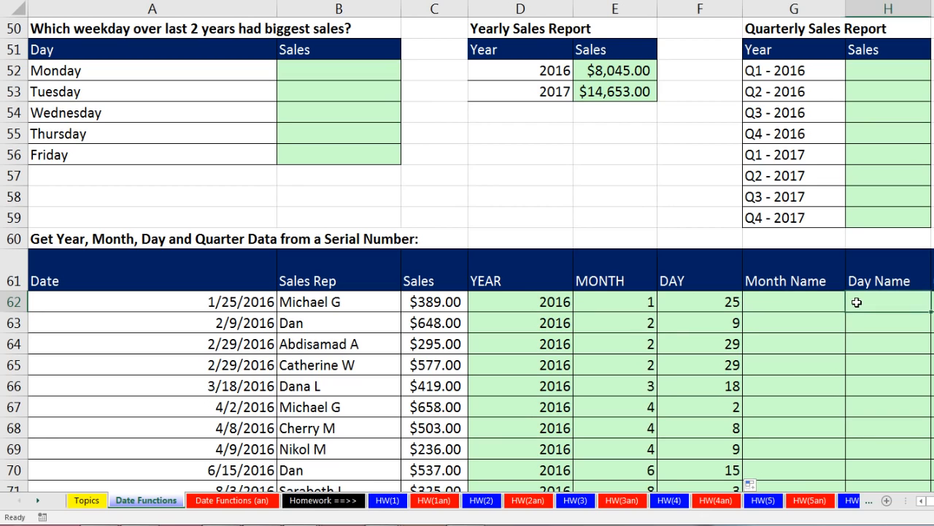
- Enter =TEXT(A62,"mmmm") in the Month Name cell G62 of the first sales record
click(775, 304)
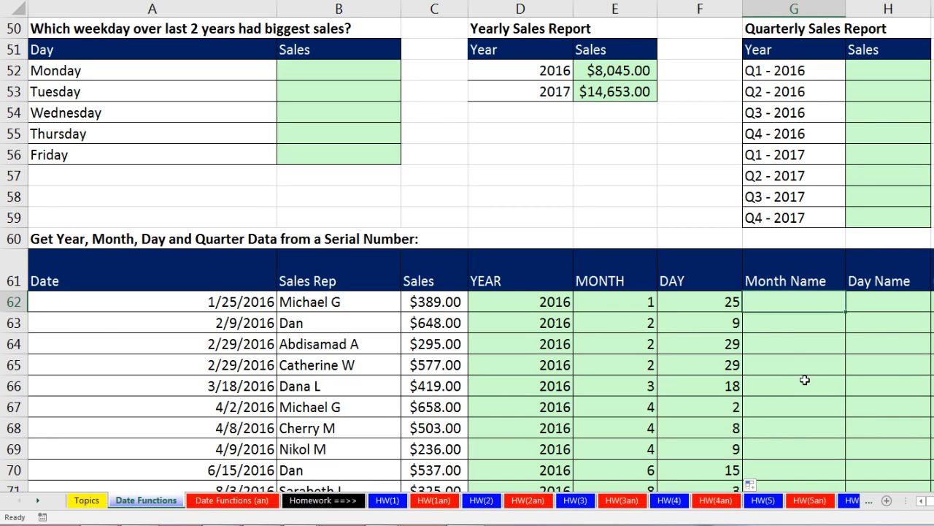
text(=text)
key(Tab)
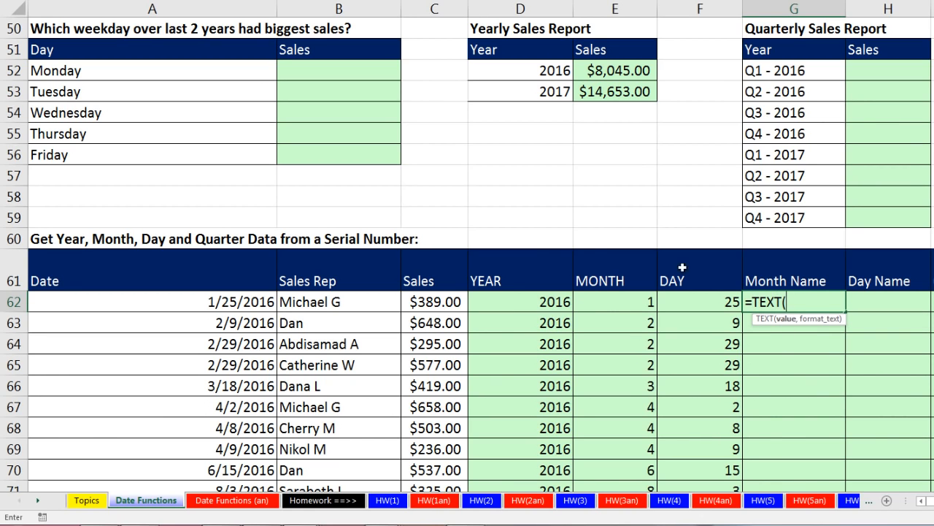
click(251, 303)
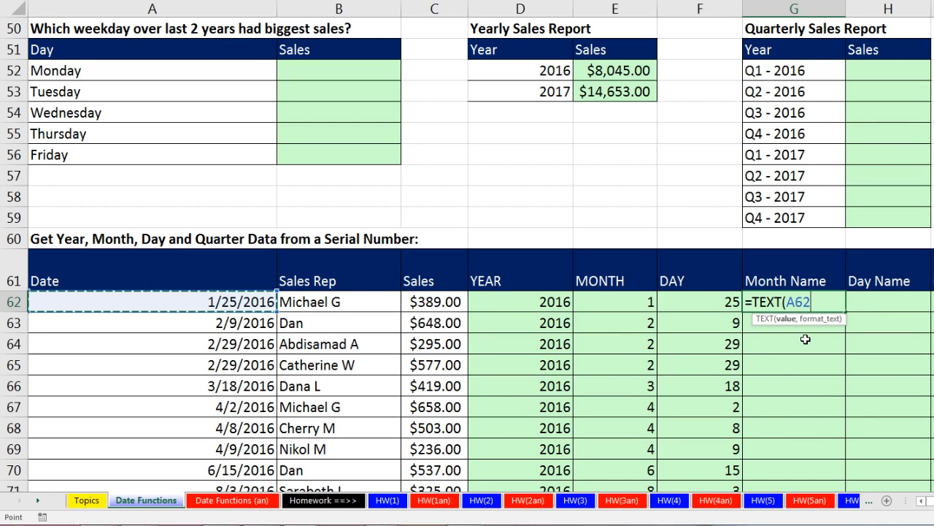
text(,)
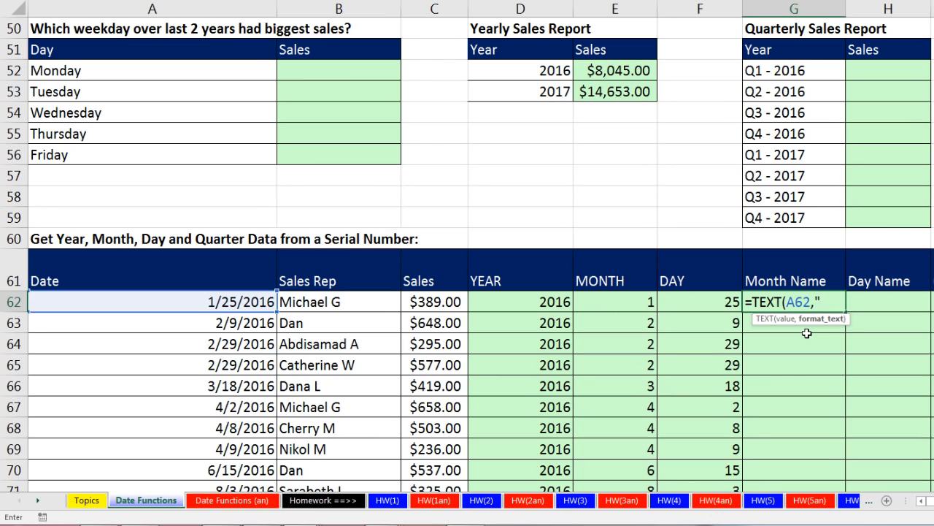
text(mmm)
text("))
key(ctrl+Return)
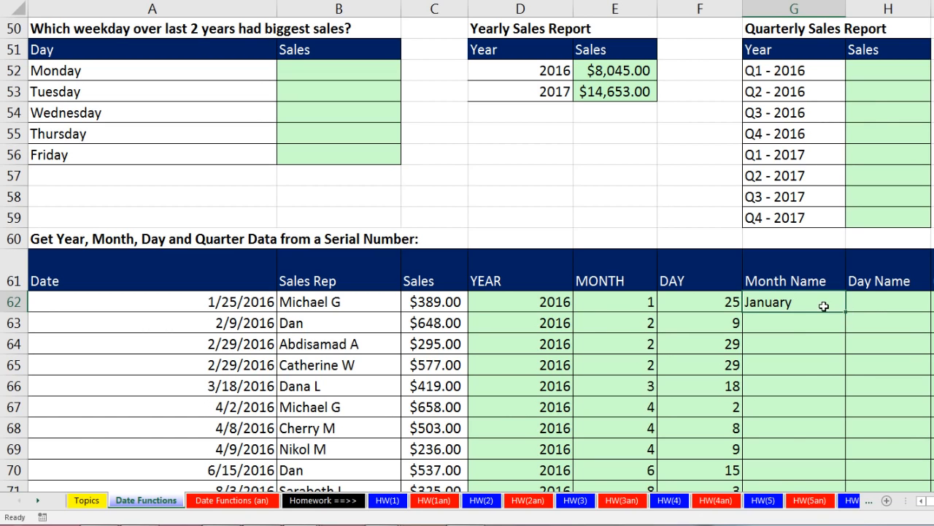
- Copy the TEXT formula in G62 down the Month Name column for all sales records
key(F2)
key(Escape)
double_click(846, 314)
scroll(843, 325, down, 3)
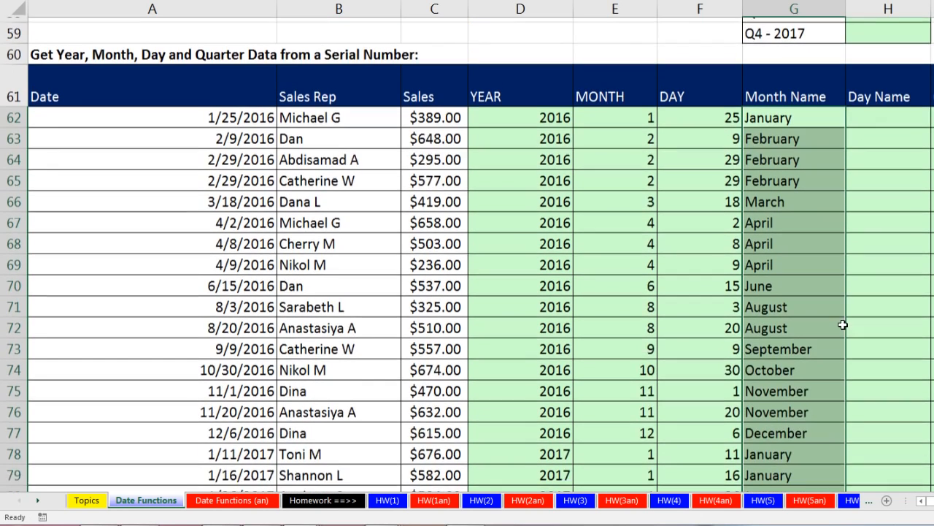
scroll(844, 330, up, 2)
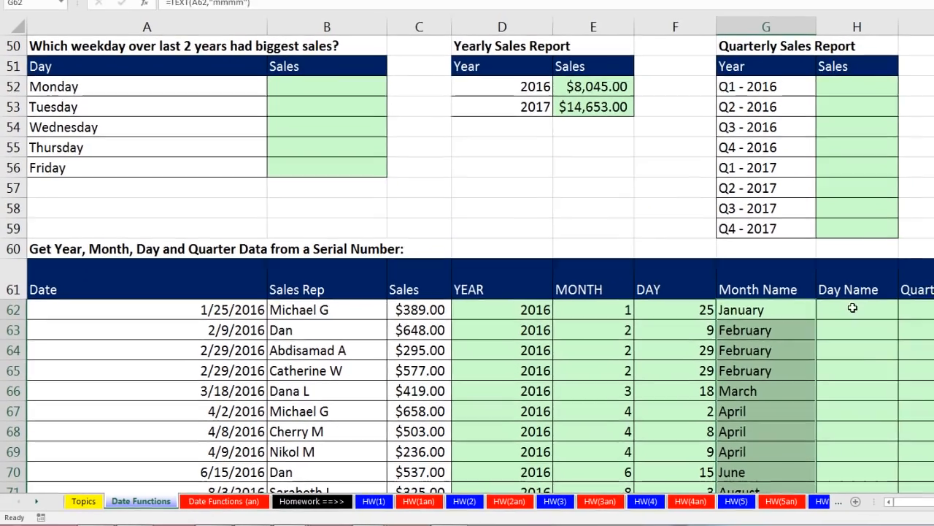
- Enter =TEXT(A62,"dddd") in the Day Name cell H62 and copy it down for all sales records
click(880, 239)
text(=text)
key(Tab)
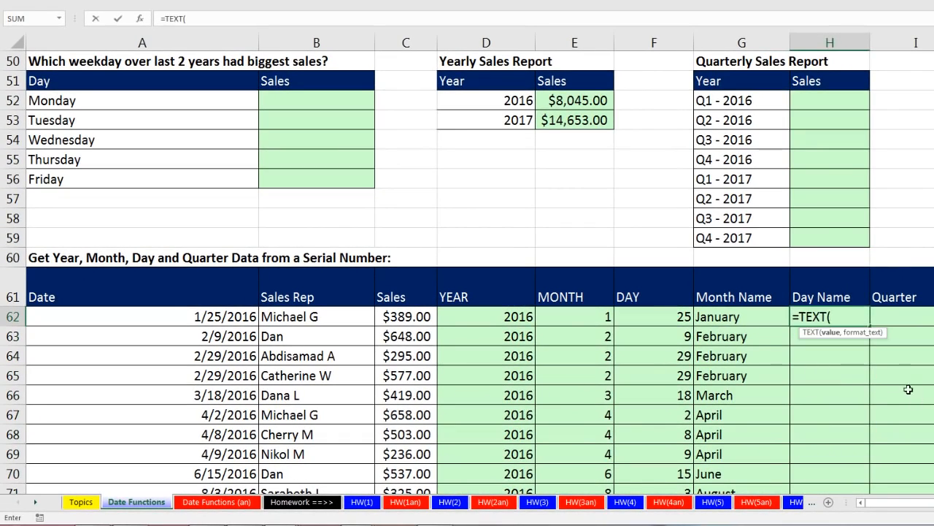
click(243, 322)
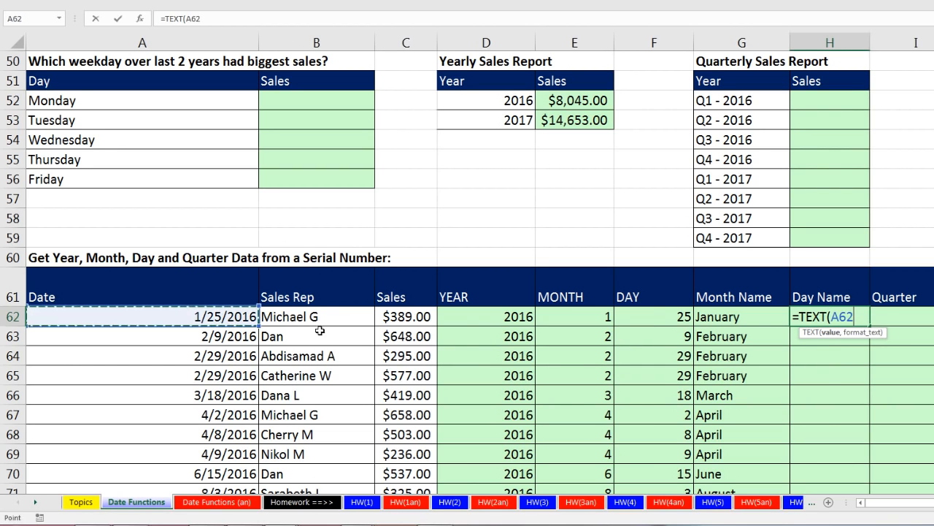
text(,)
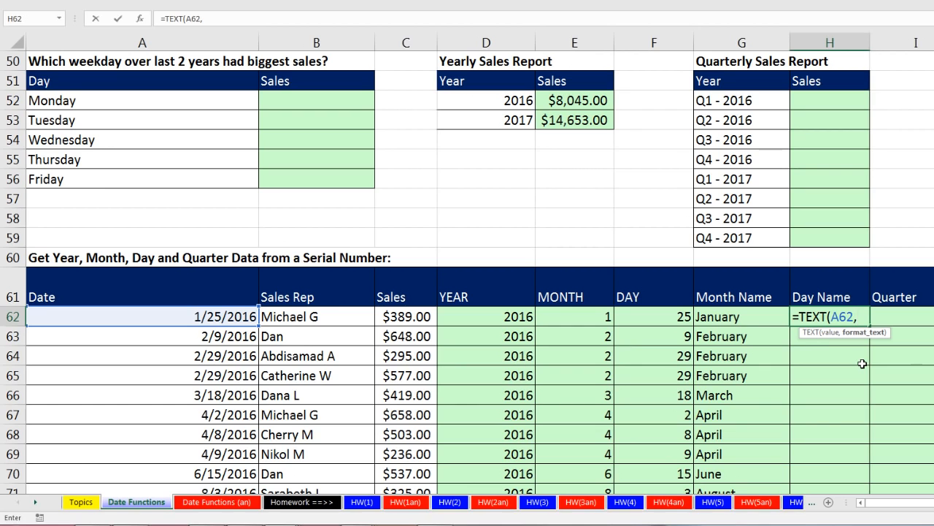
text("dddd)
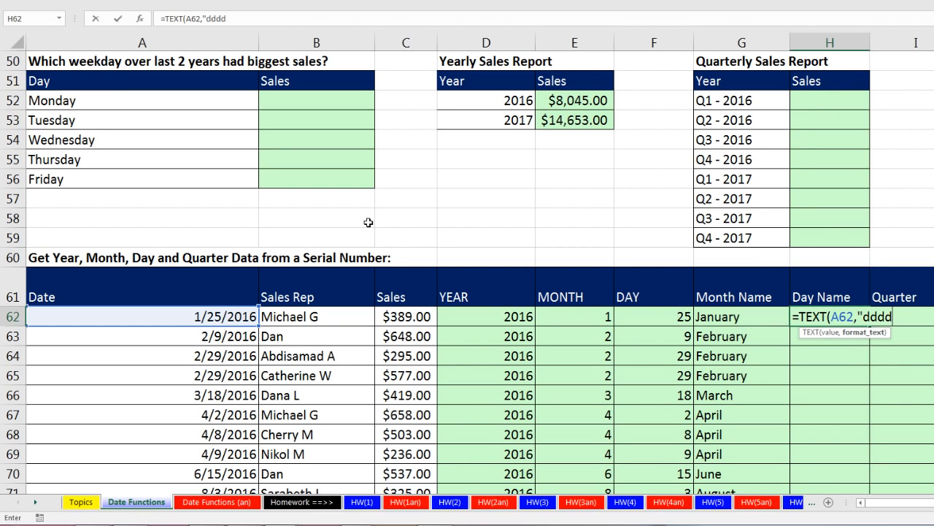
text("))
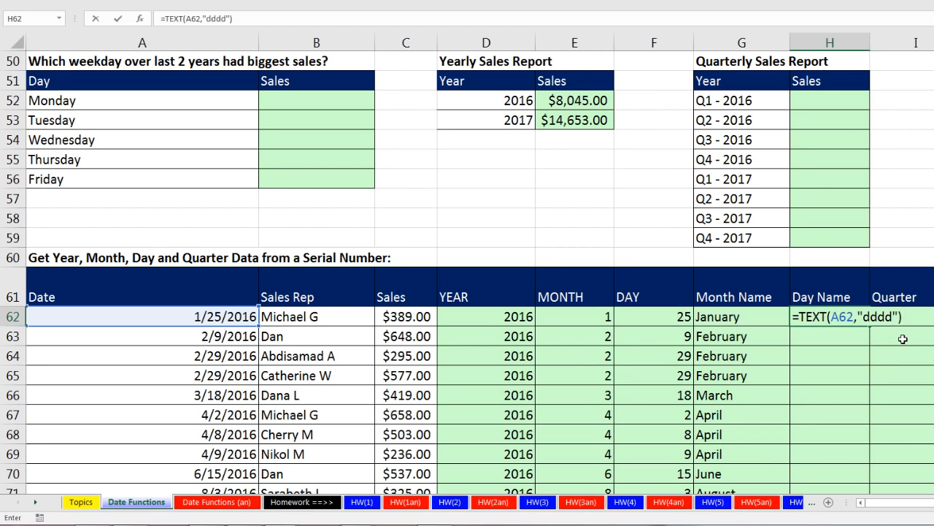
key(ctrl+Return)
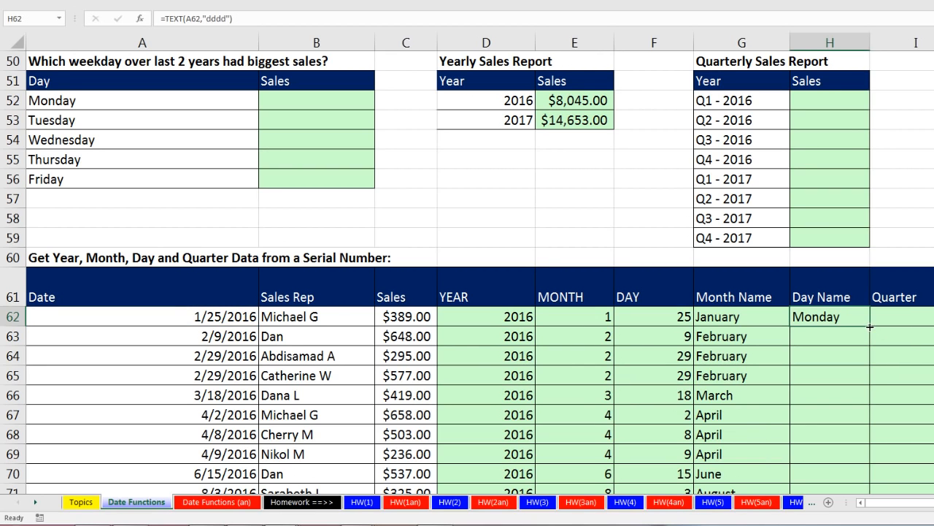
double_click(870, 326)
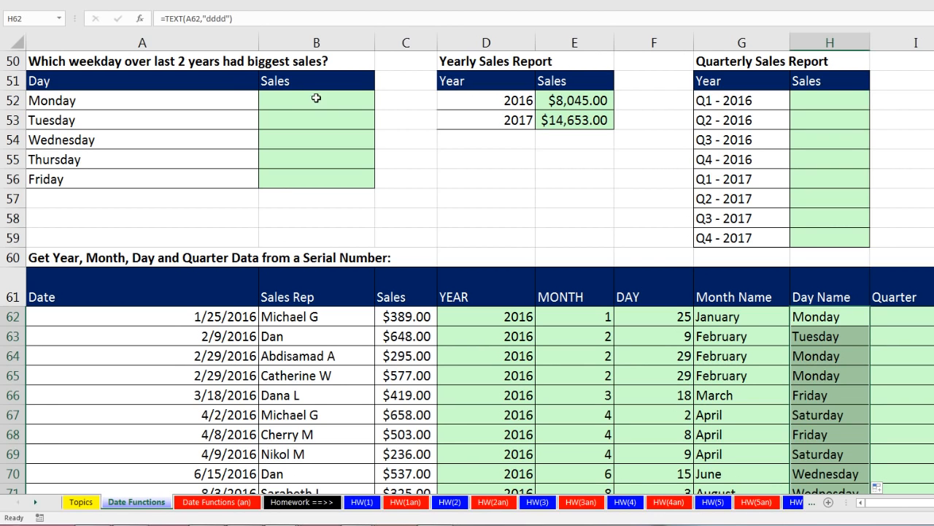
- Start a SUMIFS formula in the Monday sales cell B52 with the absolute sum range $C$62:$C$107
drag(215, 101, 215, 177)
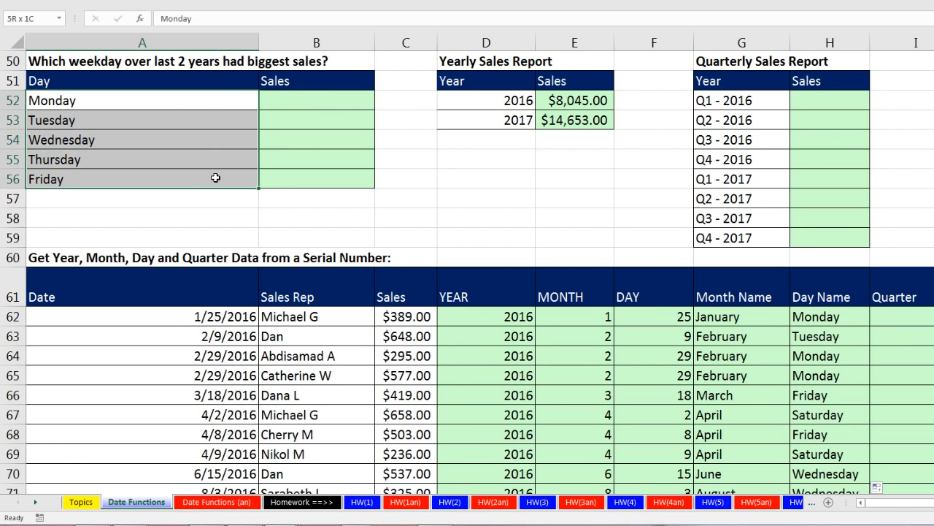
click(183, 98)
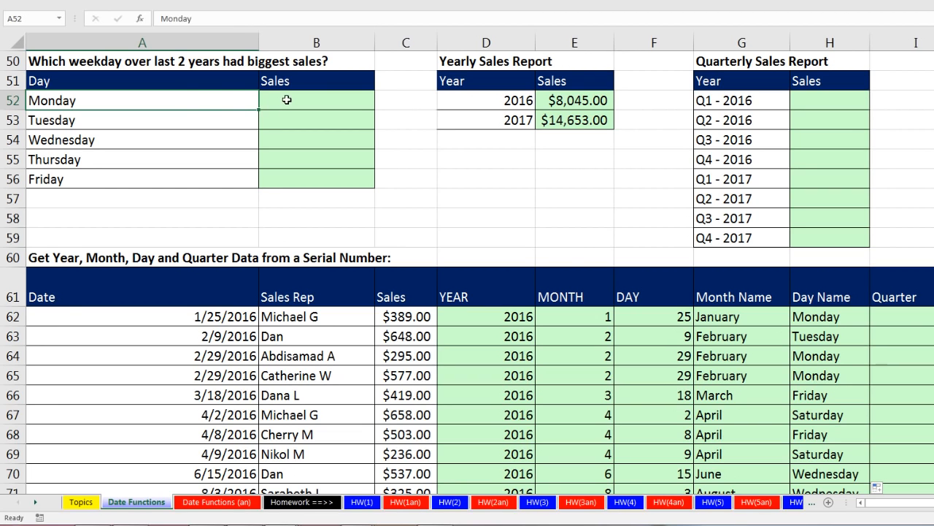
click(287, 101)
text(=sumifs)
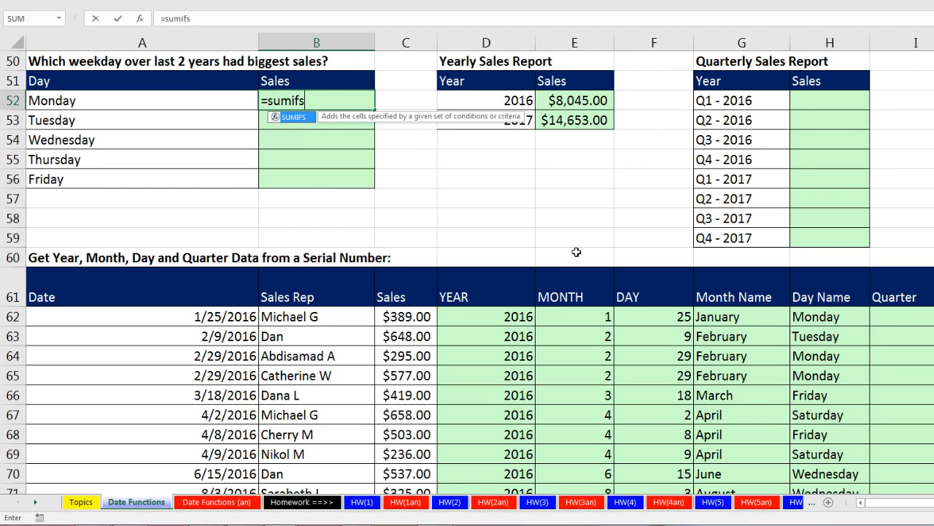
key(Tab)
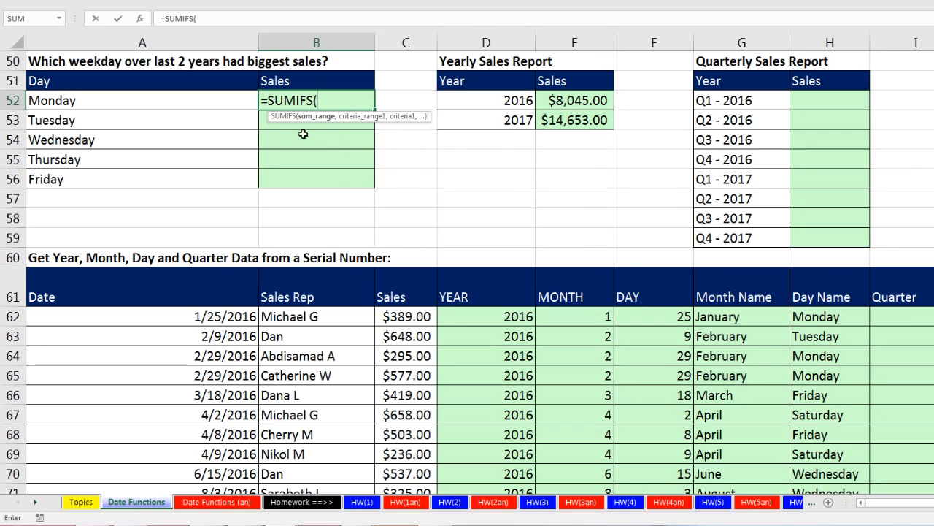
click(415, 315)
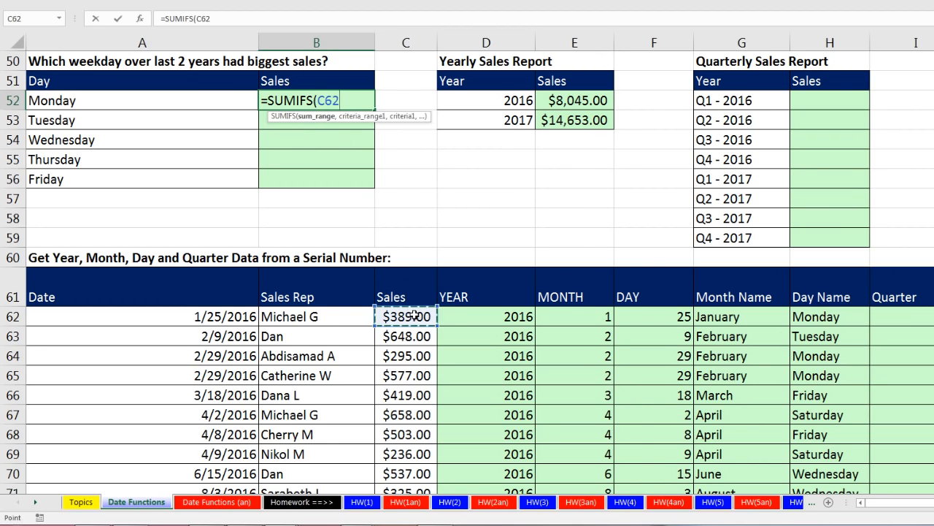
key(ctrl+shift+Down)
key(F4)
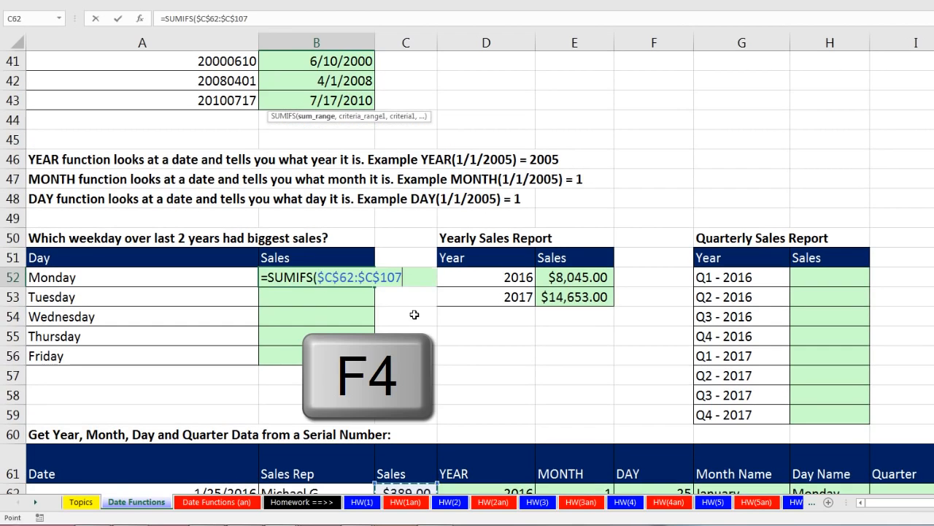
text(,)
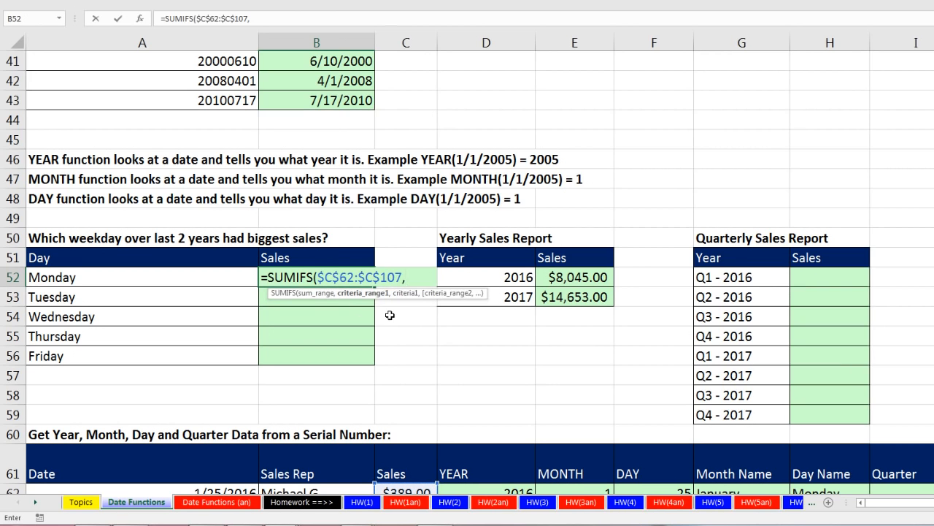
- Complete the SUMIFS formula in B52 with the absolute Day Name criteria range $H$62:$H$107 and criterion A52
scroll(388, 315, down, 2)
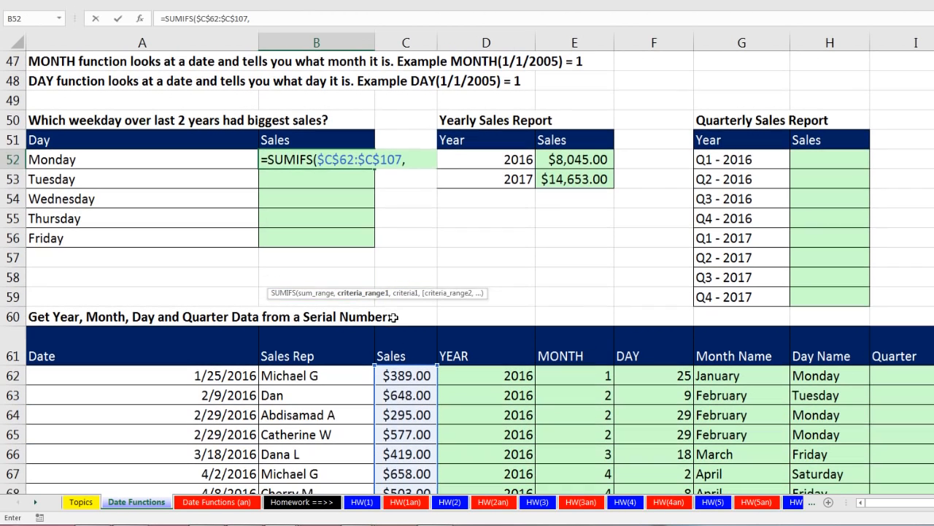
click(809, 375)
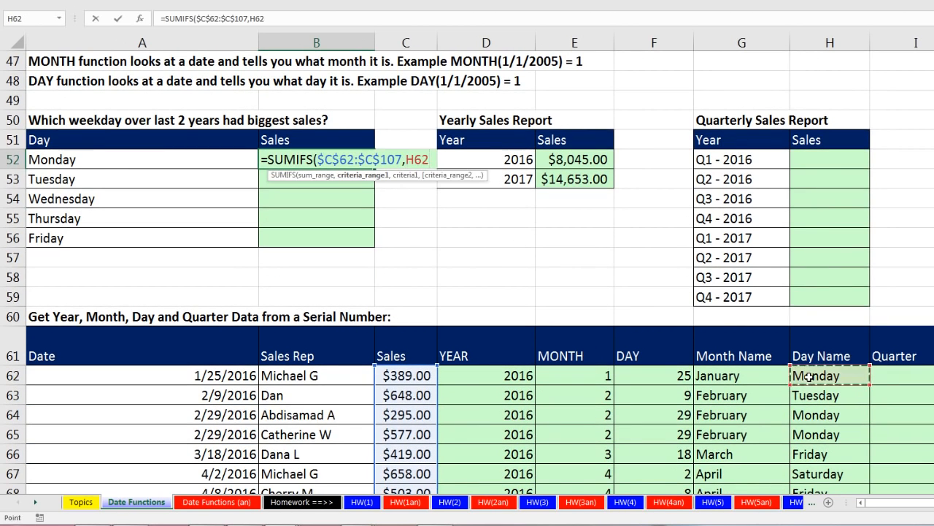
key(ctrl+shift+Down)
key(F4)
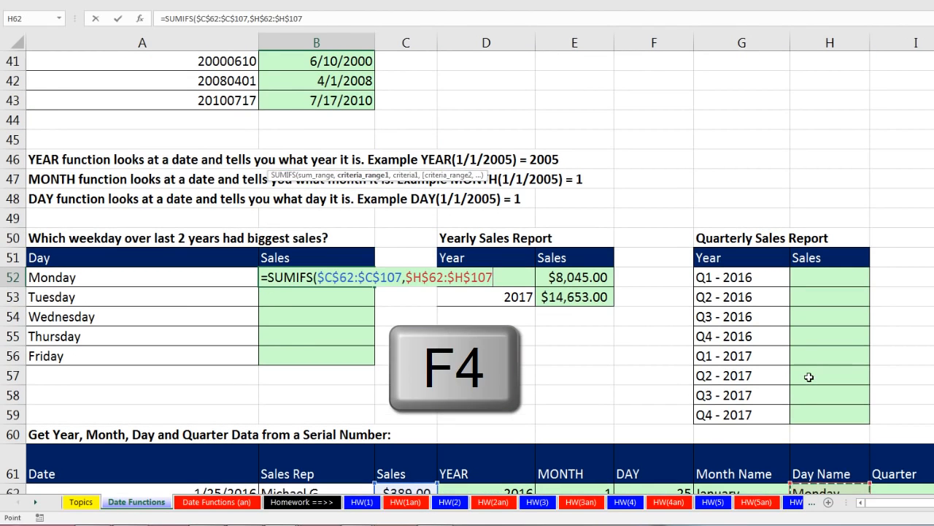
text(,)
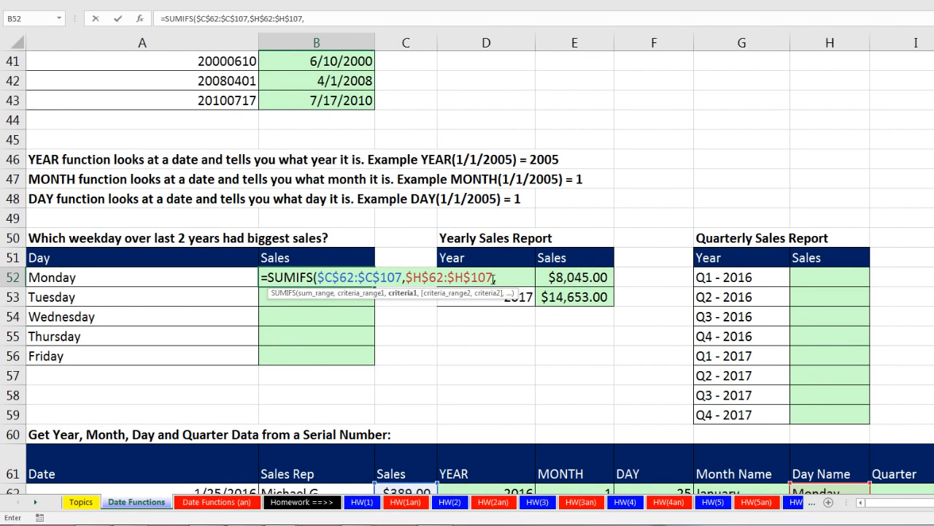
click(229, 278)
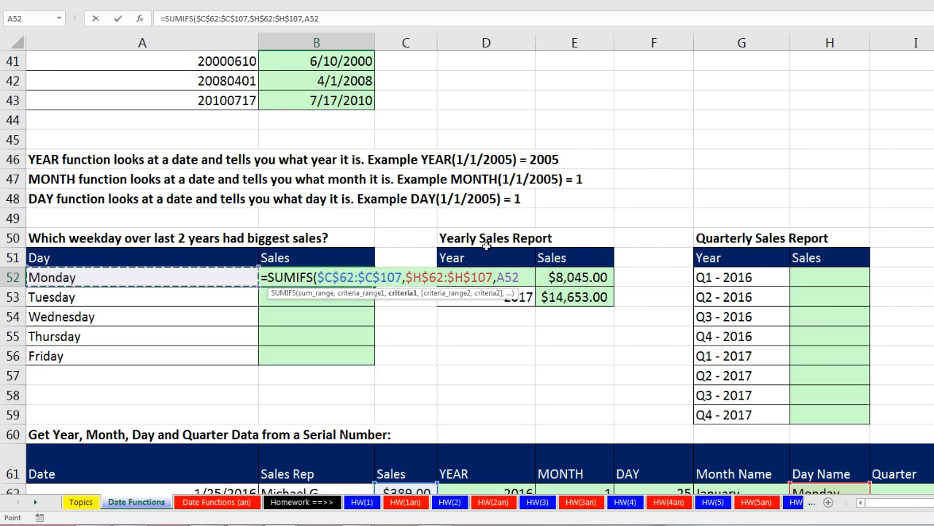
text())
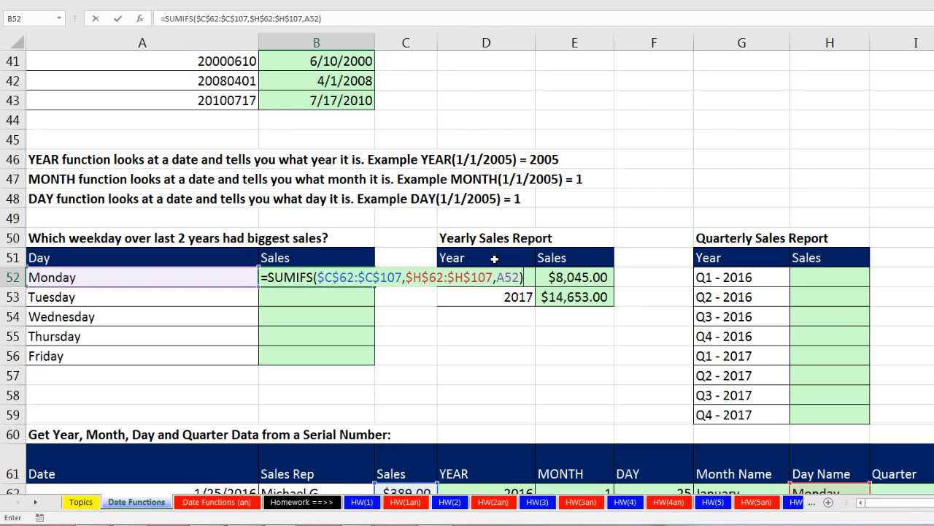
key(ctrl+Return)
- Format the Monday sales total in B52 as currency and copy its formula down through Friday in B56
key(ctrl+shift+4)
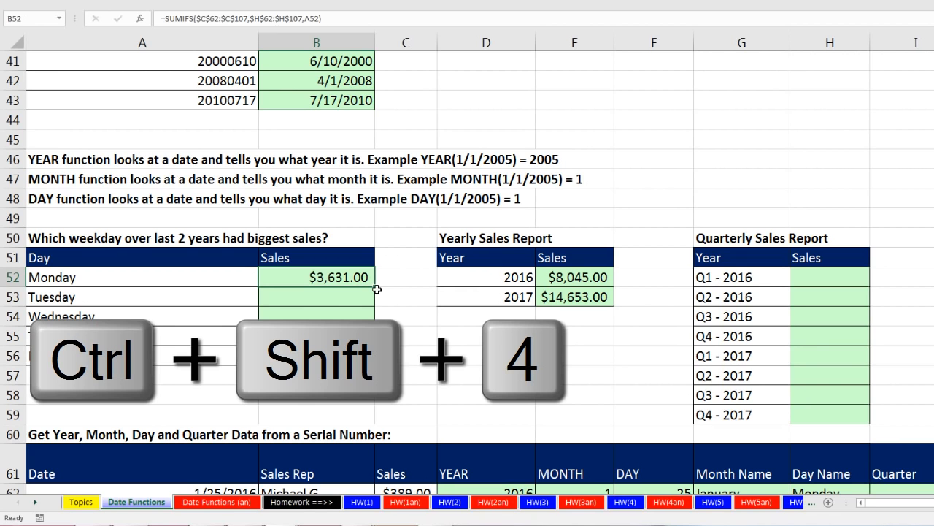
double_click(377, 289)
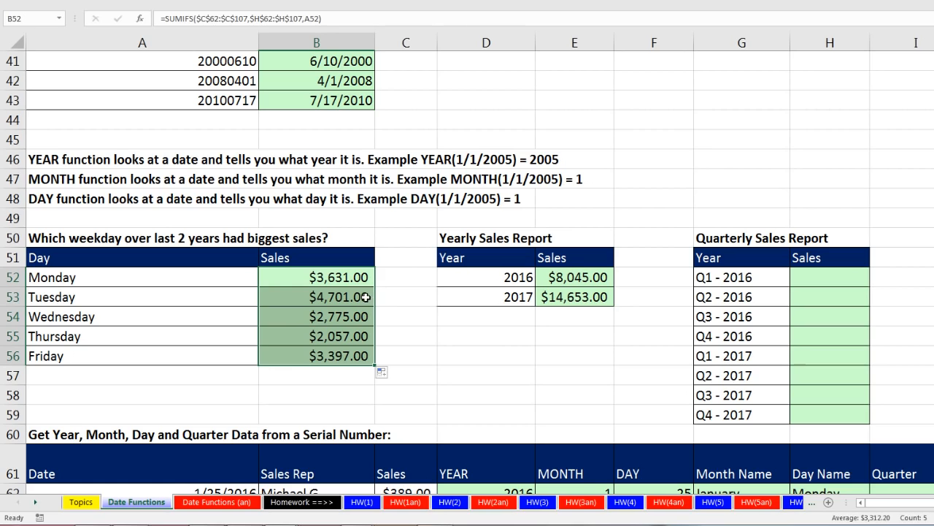
key(Down)
- Examine the empty Quarter and Fiscal Quarter columns alongside the month numbers to see how months group into quarters
scroll(525, 314, down, 2)
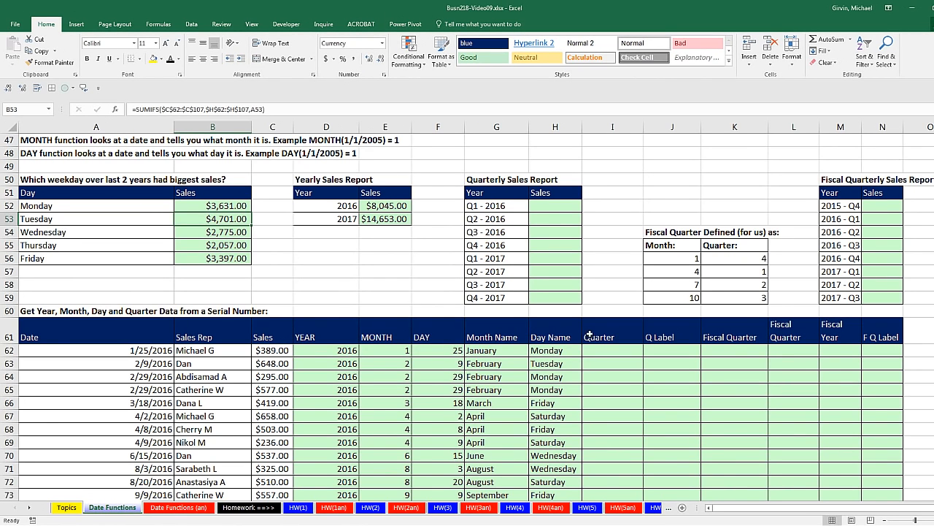
drag(598, 333, 598, 447)
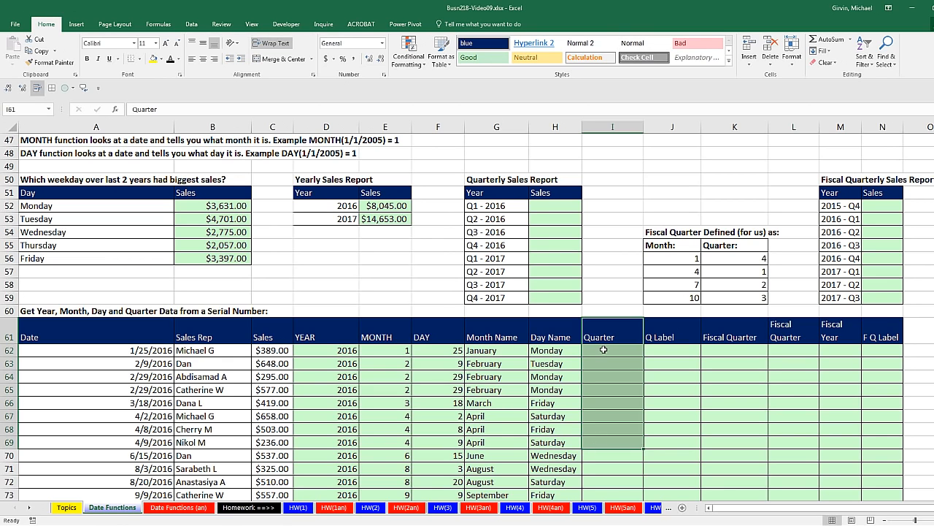
drag(604, 349, 606, 432)
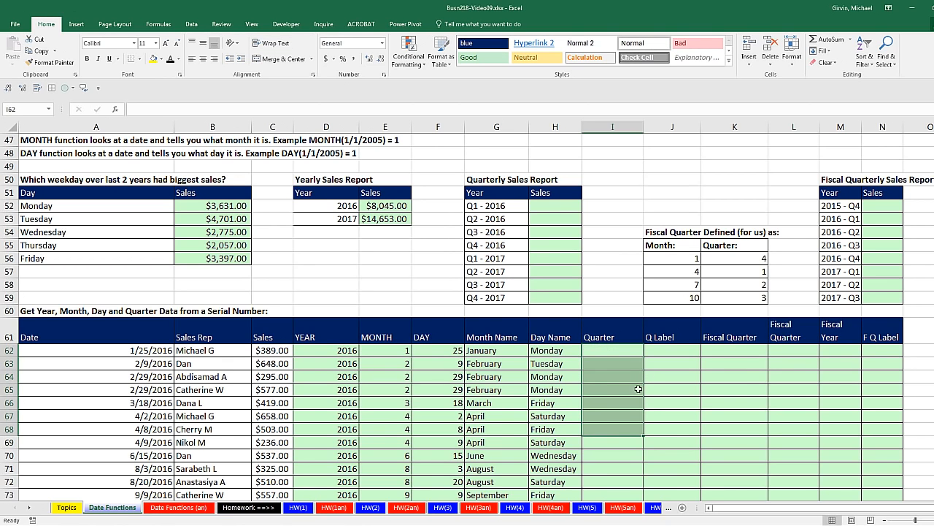
drag(729, 350, 734, 418)
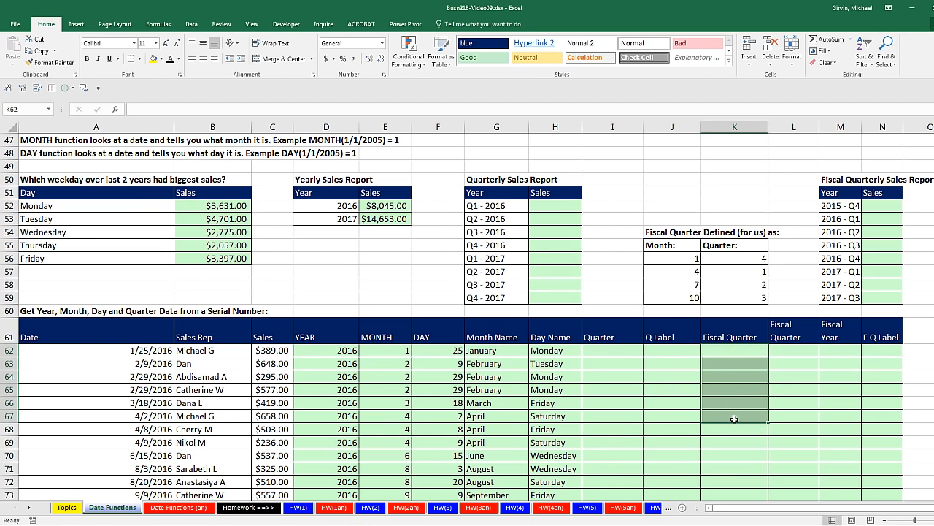
click(605, 351)
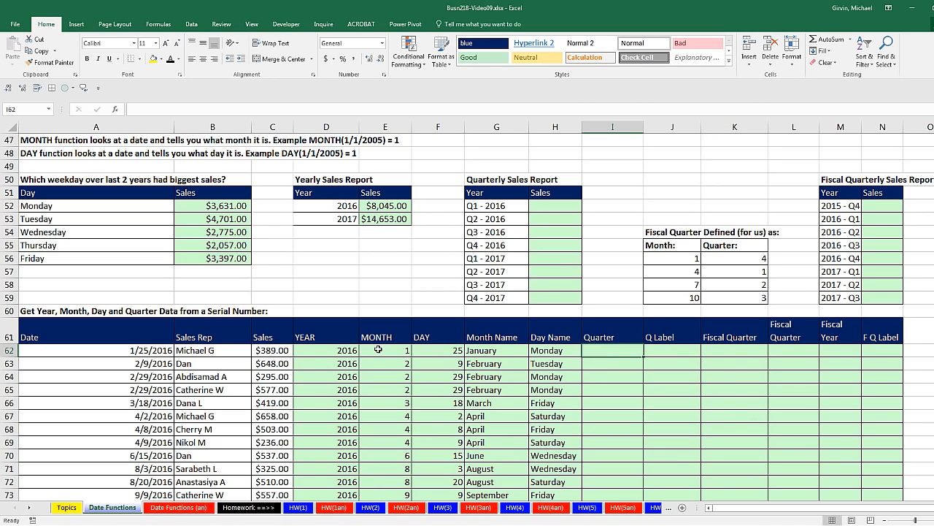
drag(378, 350, 390, 397)
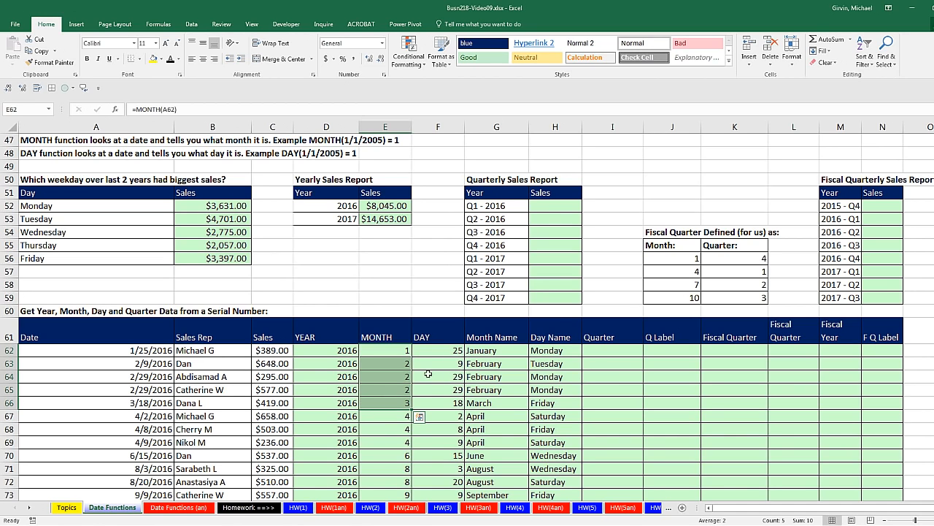
drag(598, 348, 603, 407)
drag(396, 415, 398, 454)
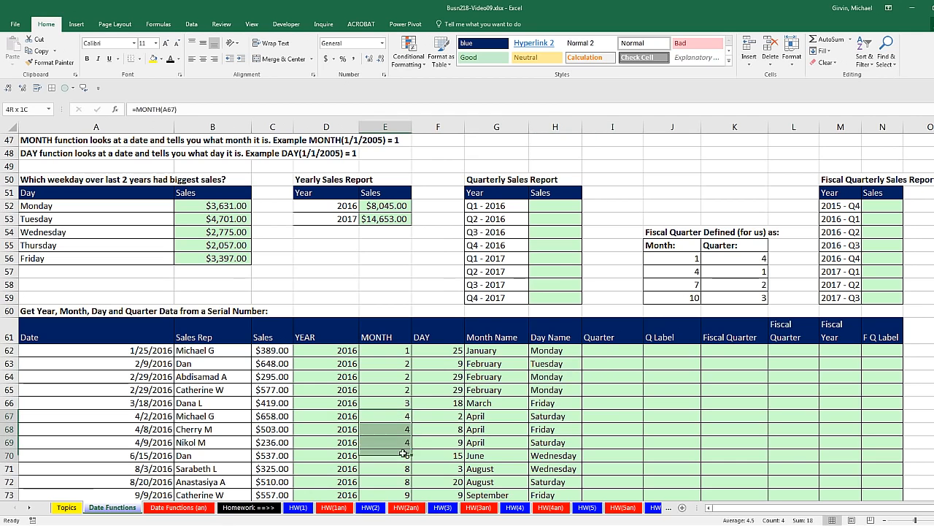
click(629, 419)
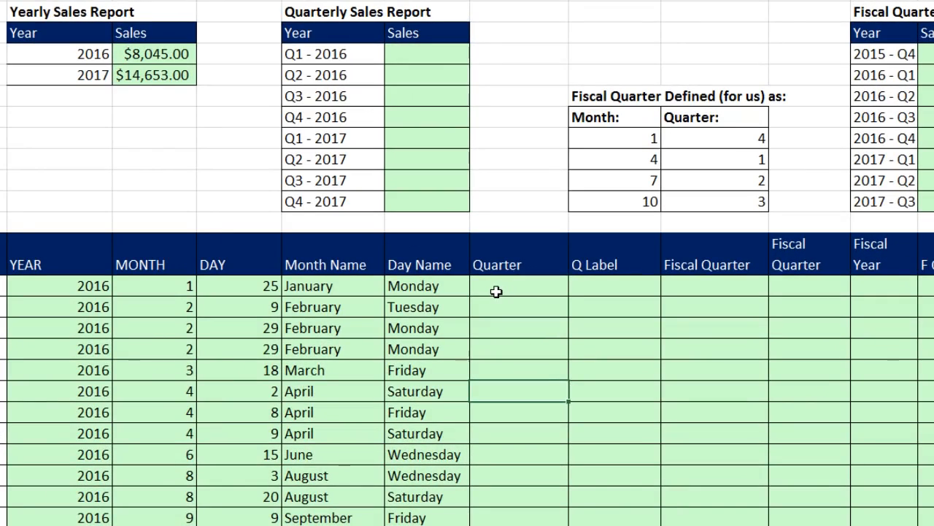
click(495, 290)
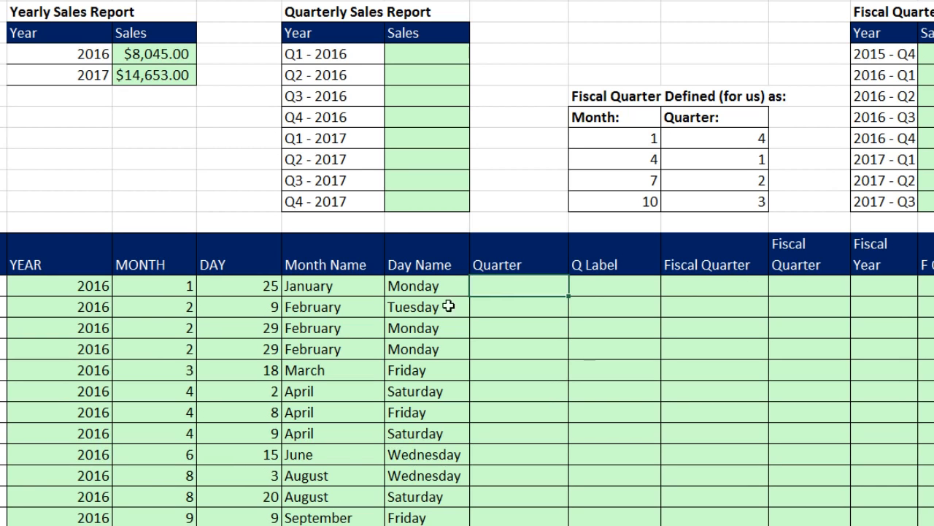
drag(163, 288, 185, 410)
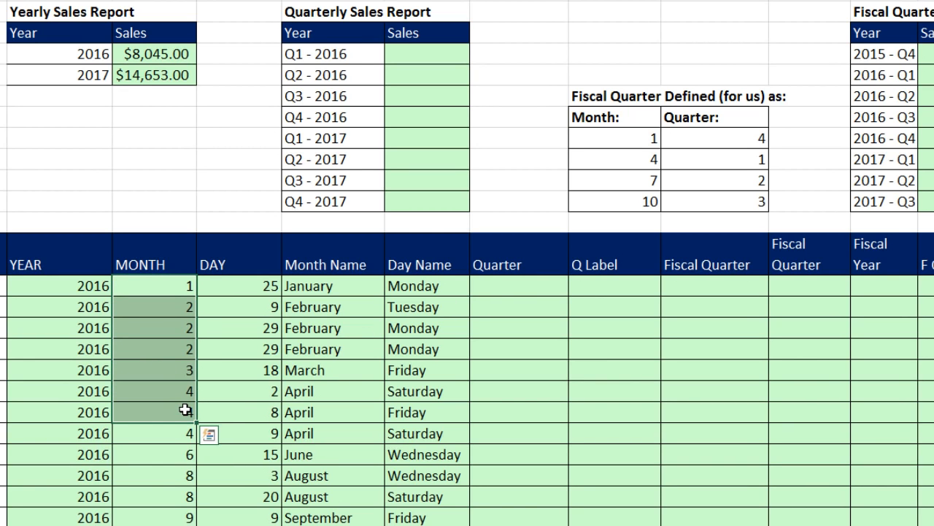
- Enter =E62/3 in the Quarter cell I62 and copy it down for all sales records
click(492, 289)
text(=)
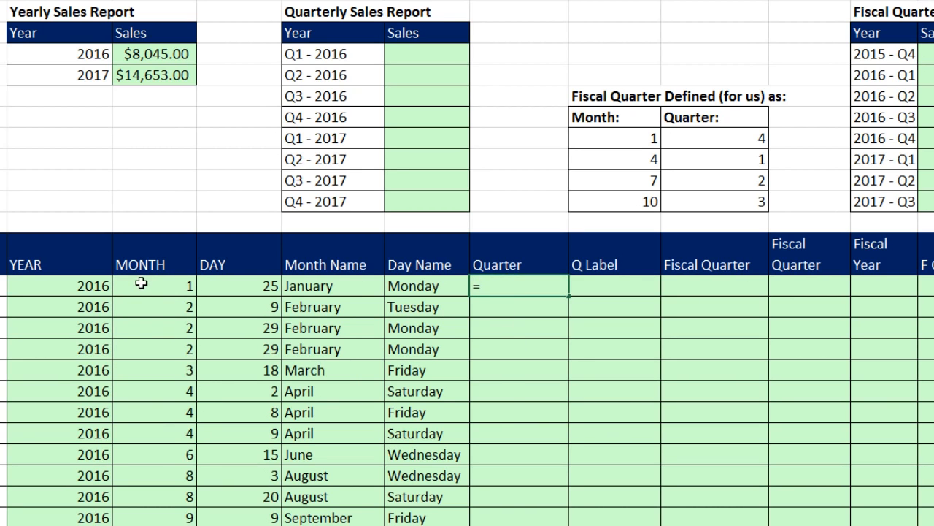
click(143, 285)
text(/3)
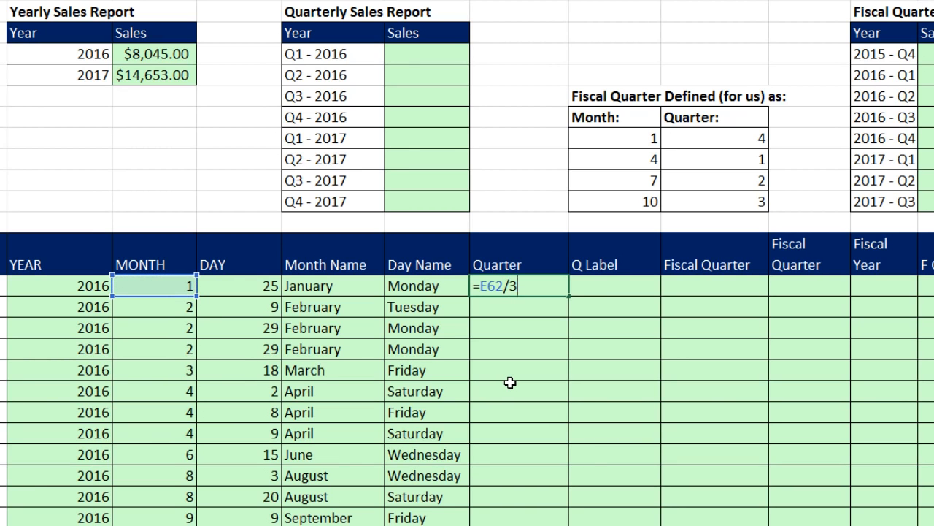
key(ctrl+Return)
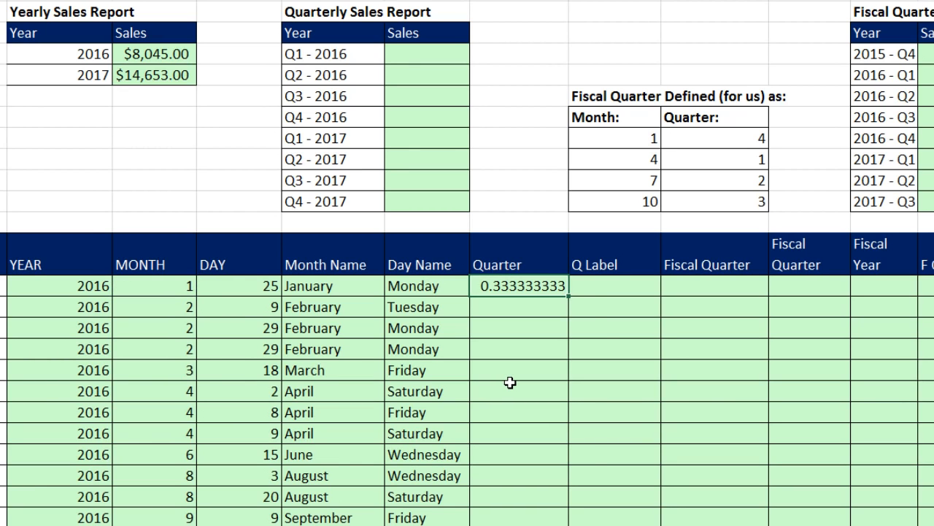
double_click(569, 295)
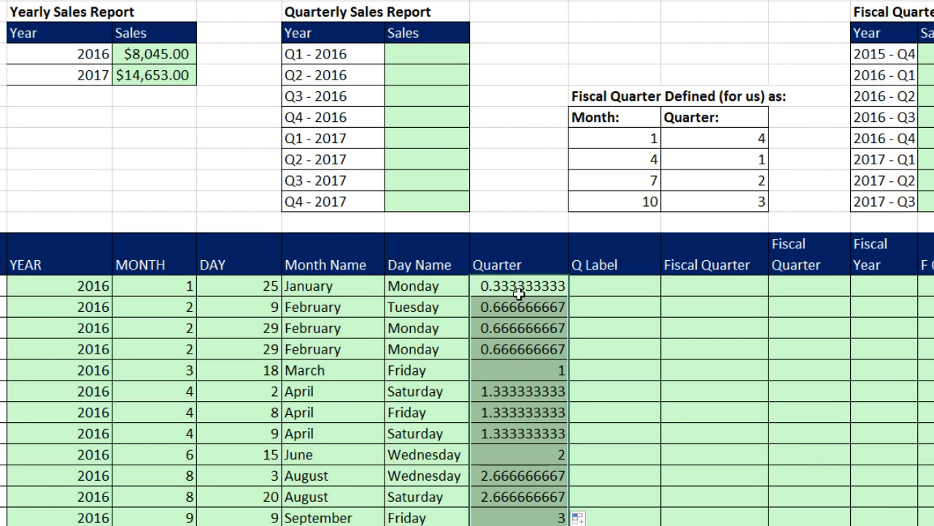
- Compare the month-divided-by-three results in the Quarter column for each group of three months
drag(518, 287, 522, 371)
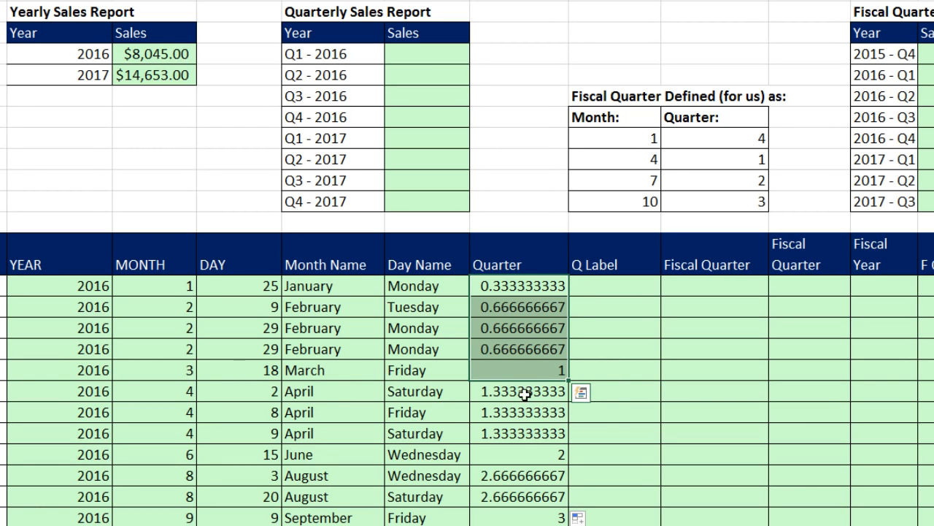
drag(528, 391, 538, 450)
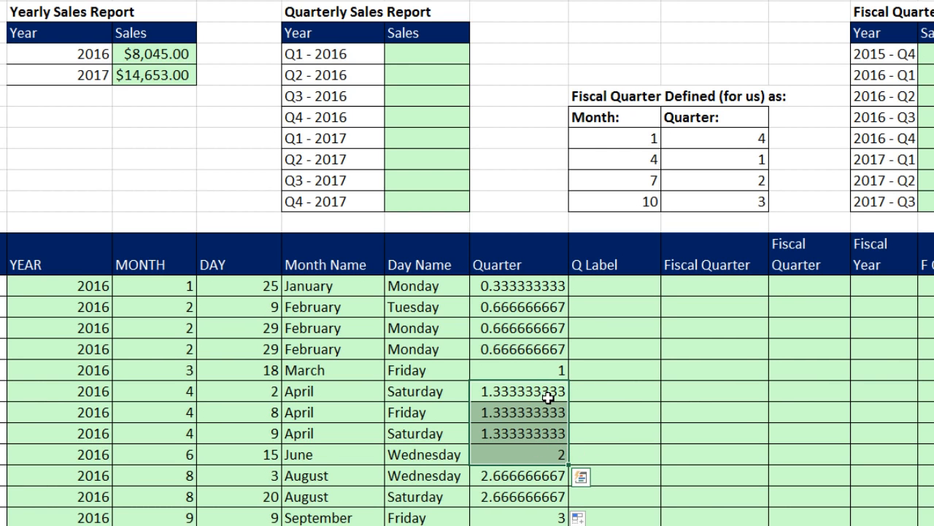
scroll(549, 398, down, 2)
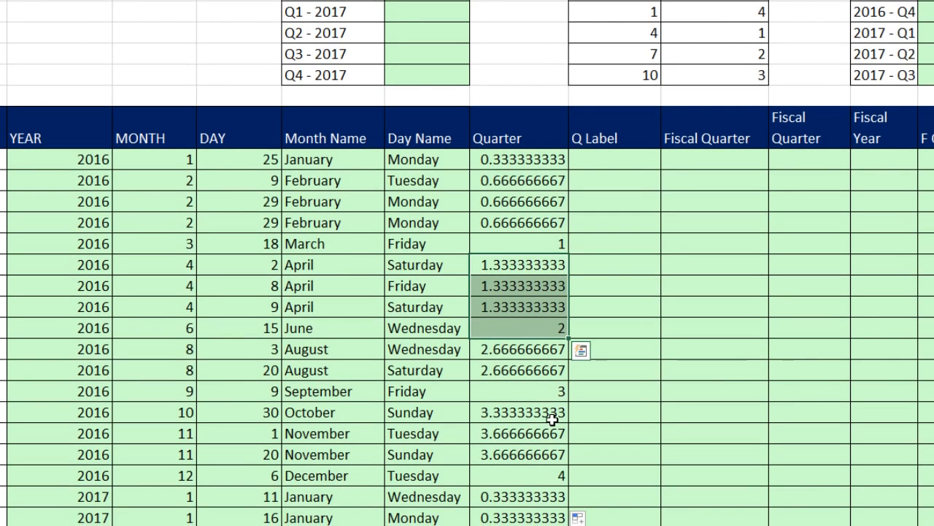
scroll(552, 419, up, 2)
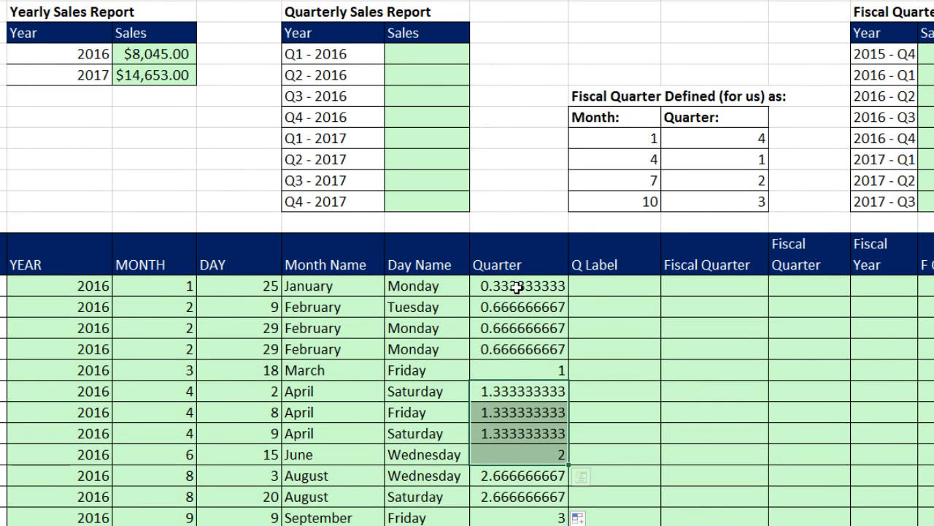
drag(516, 287, 531, 372)
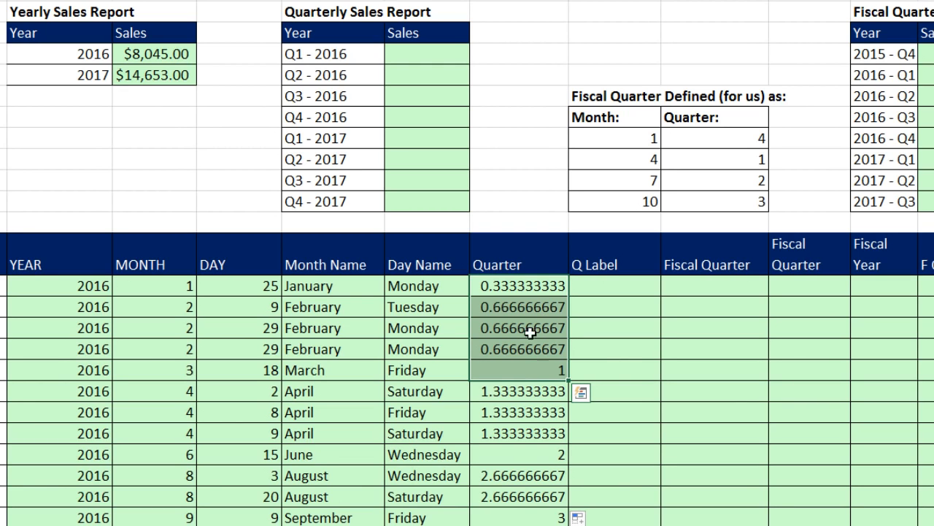
drag(552, 455, 545, 388)
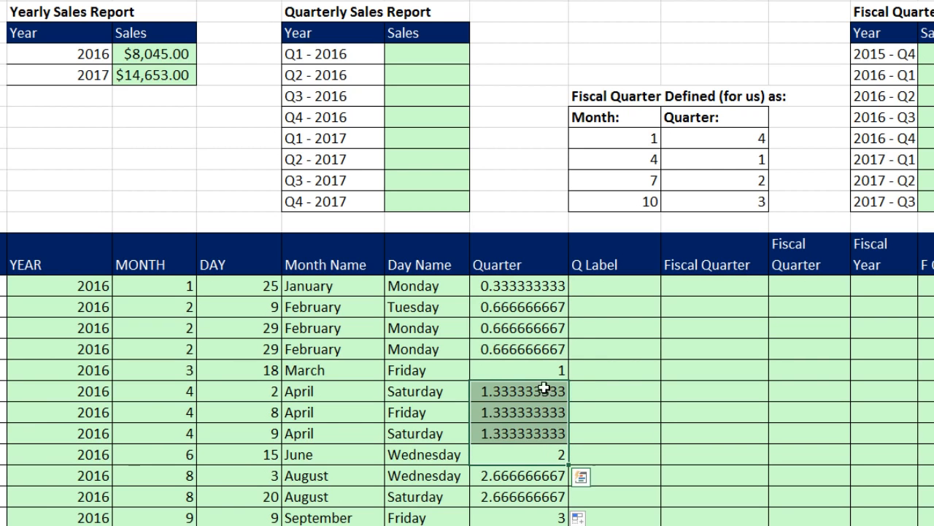
- Change the Quarter formula in I62 to =ROUNDUP(E62/3,0) so the month division rounds up to a whole quarter
click(511, 286)
double_click(510, 284)
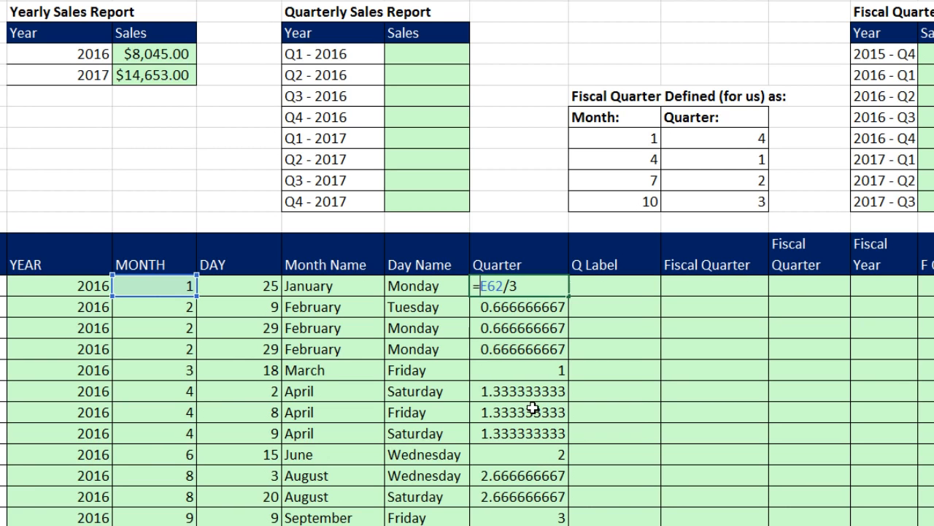
text(round)
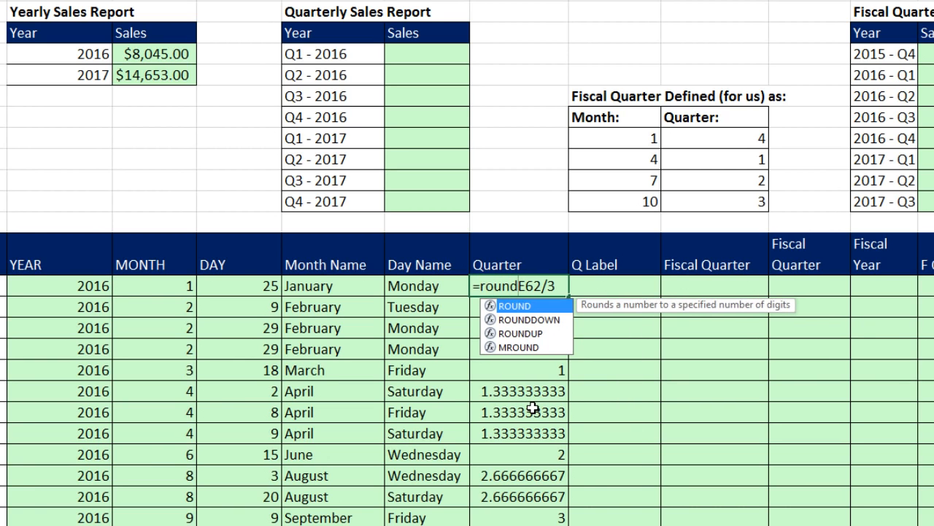
key(Down)
key(Down)
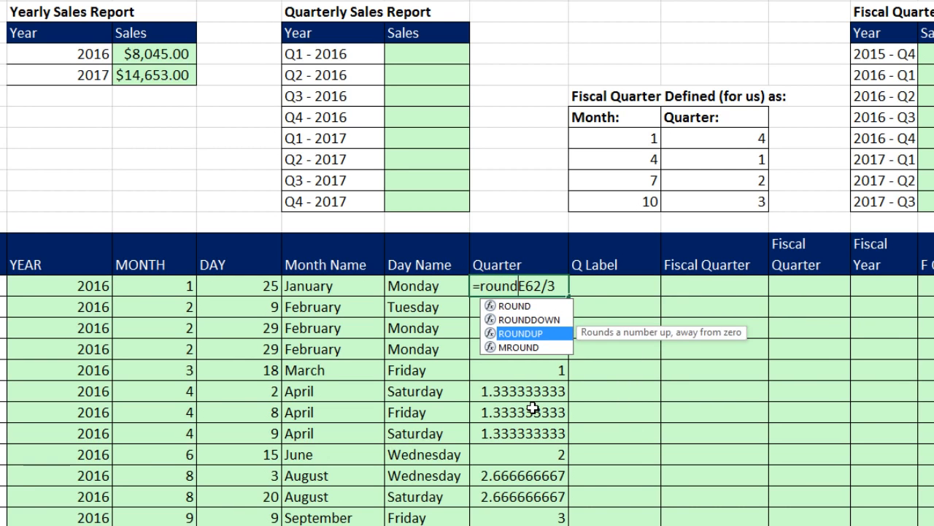
key(Tab)
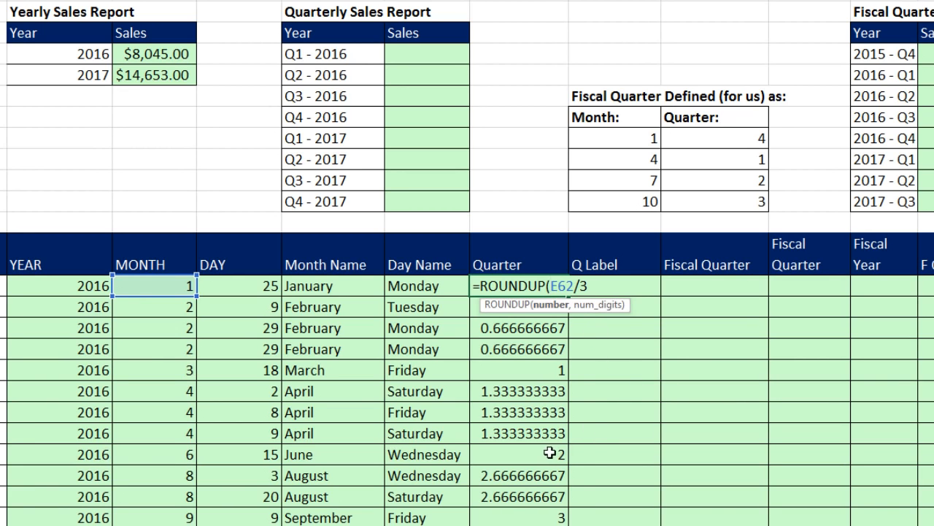
click(549, 306)
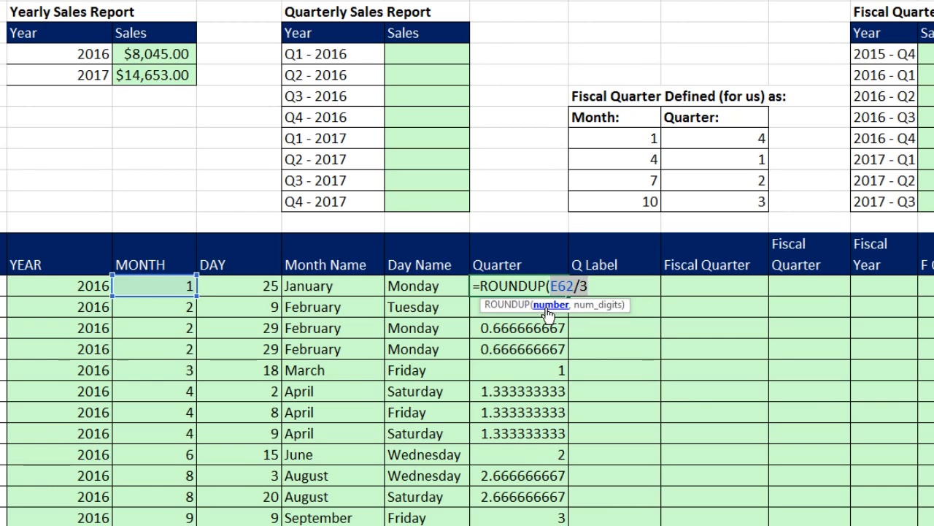
click(612, 285)
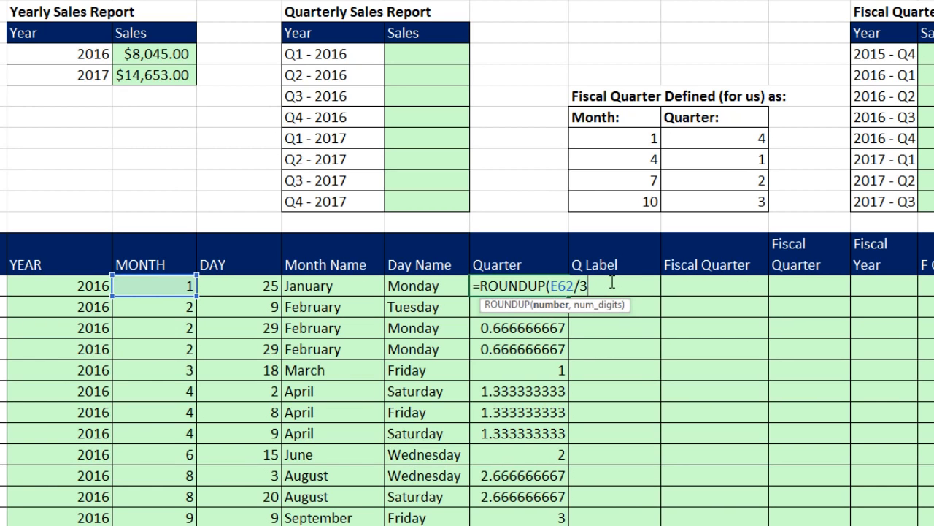
text(,)
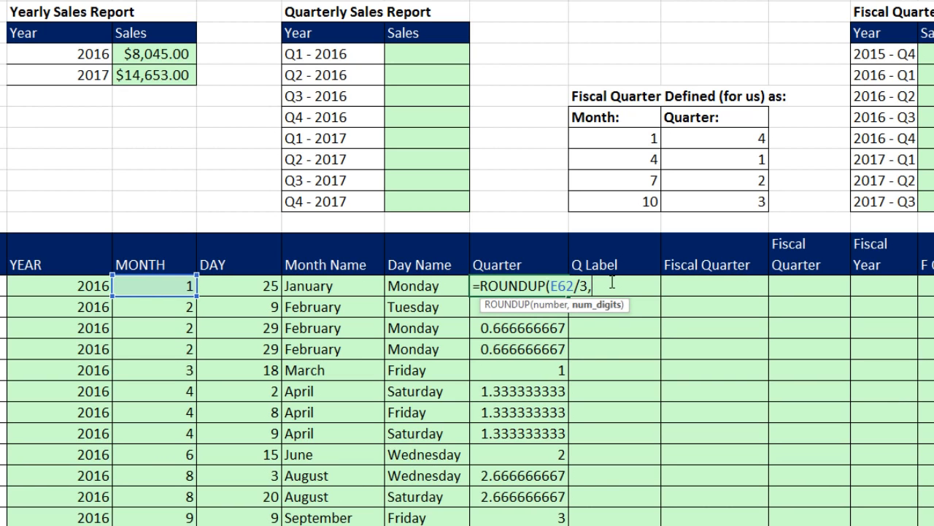
text(0))
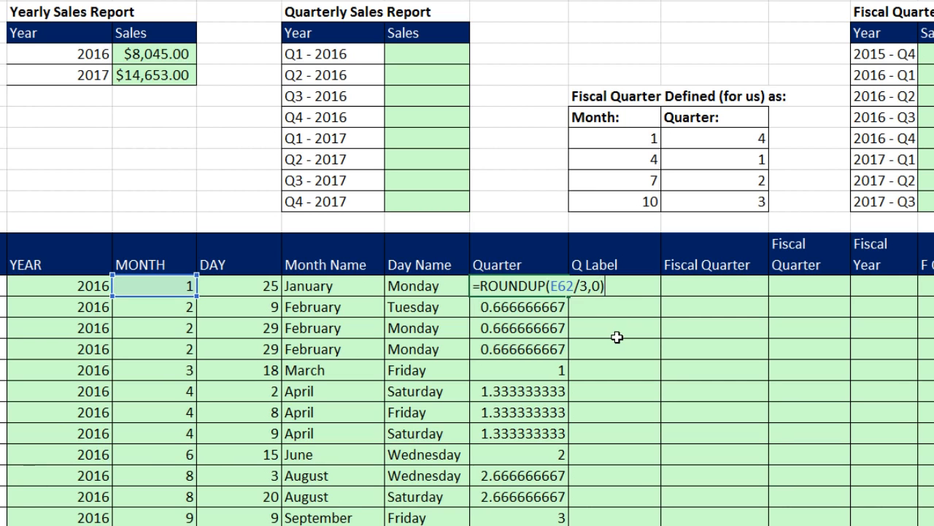
key(ctrl+Return)
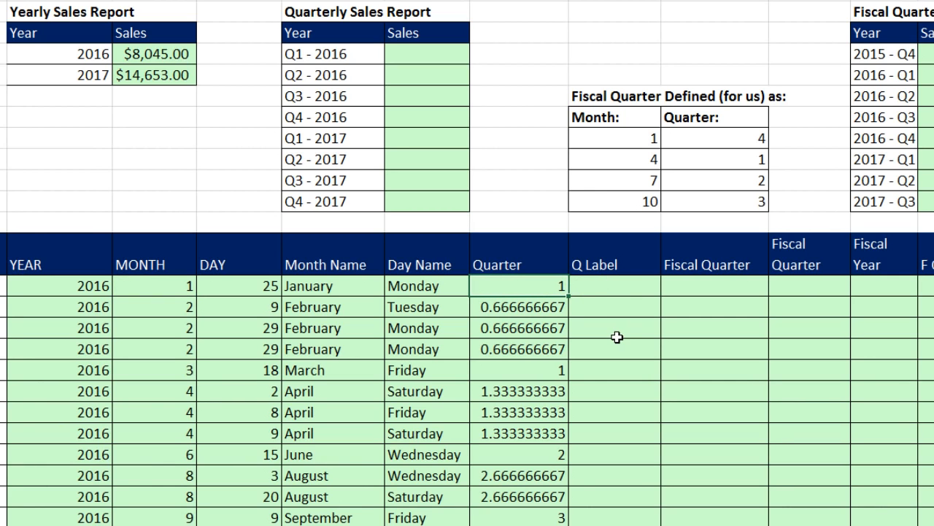
- Copy the ROUNDUP formula from I62 down the Quarter column for all sales records and check the results
double_click(569, 292)
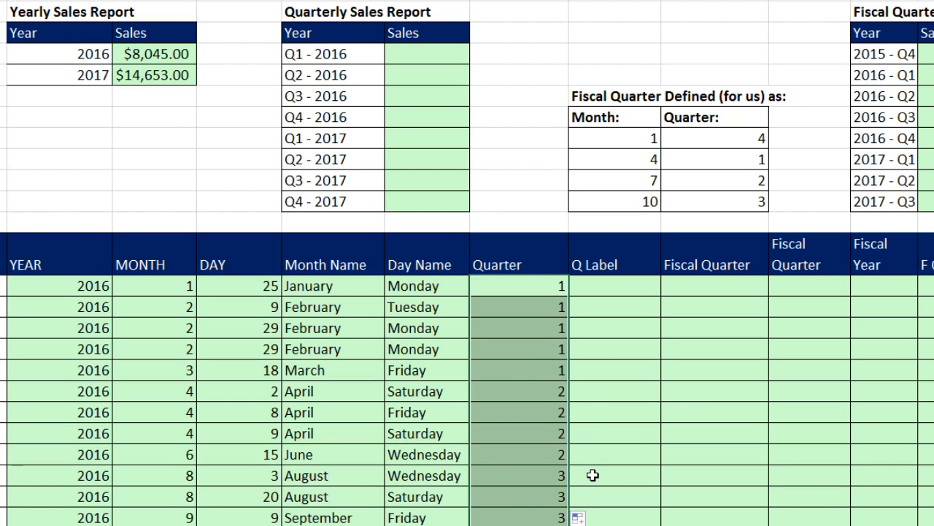
scroll(593, 471, down, 7)
scroll(593, 467, down, 4)
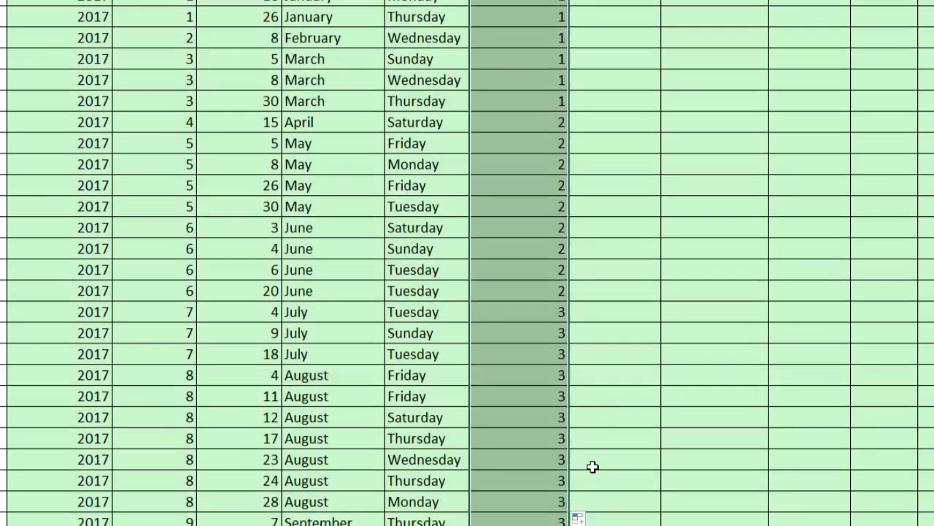
scroll(593, 467, up, 8)
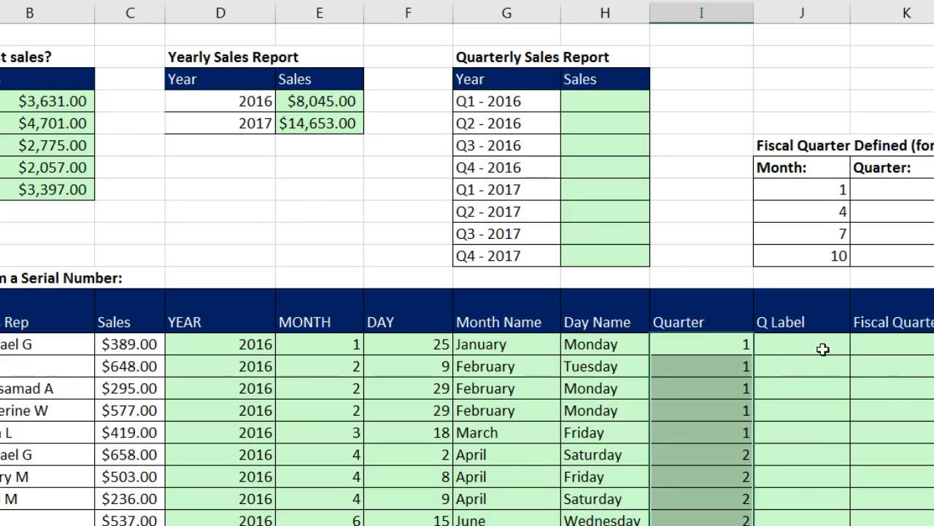
- Enter ="Q"&I62&" - "&D62 in the Q Label cell J62 to match the Quarterly Sales Report labels
click(733, 93)
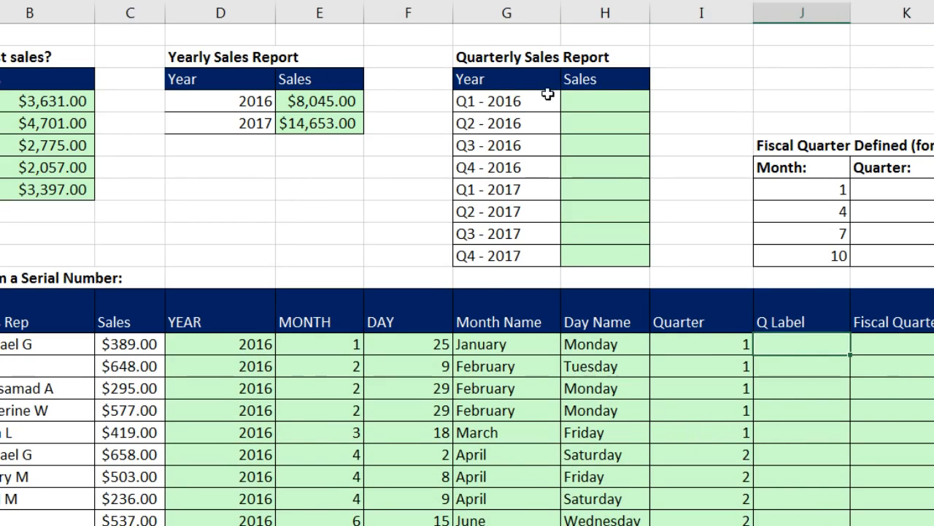
drag(518, 97, 528, 256)
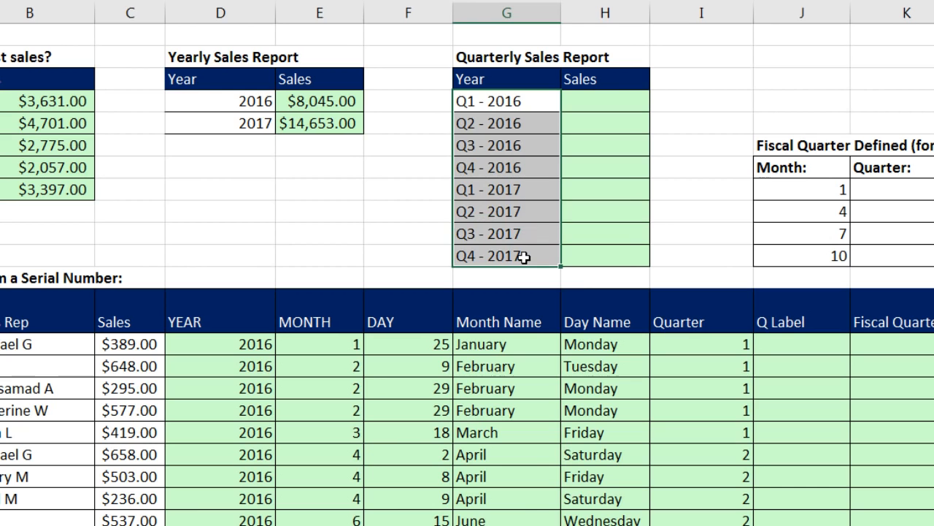
mouse_move(781, 339)
mouse_down()
mouse_move(796, 423)
mouse_move(778, 340)
mouse_up()
text(=)
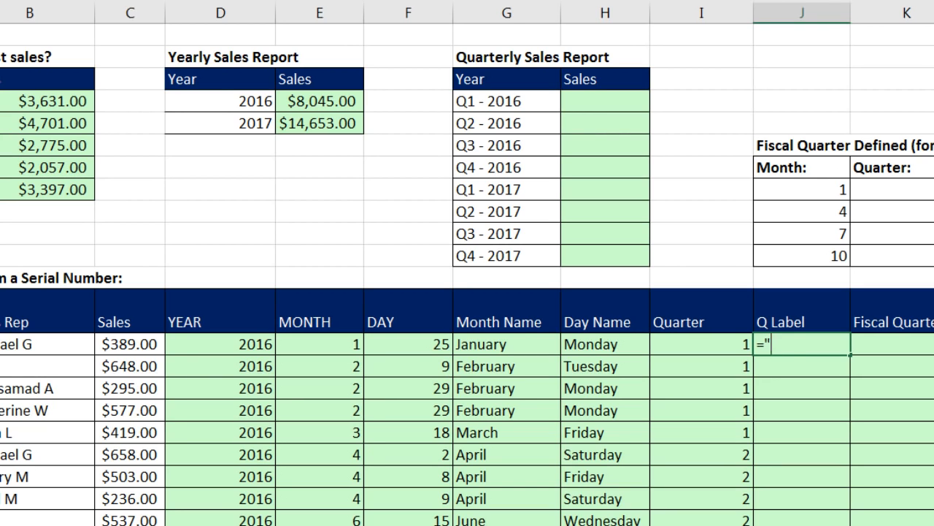
text("Q"&)
key(Left)
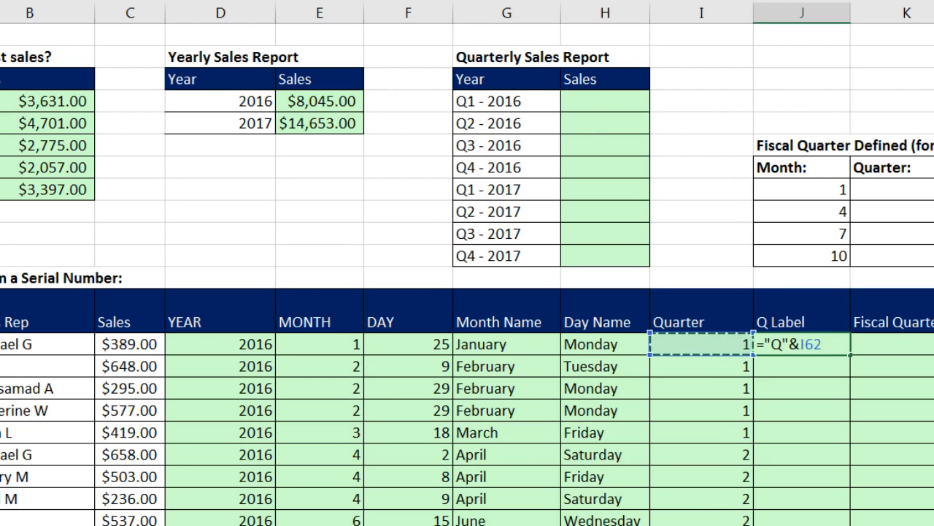
text(&)
key(Left)
key(Left)
key(Left)
key(Left)
key(Left)
key(Left)
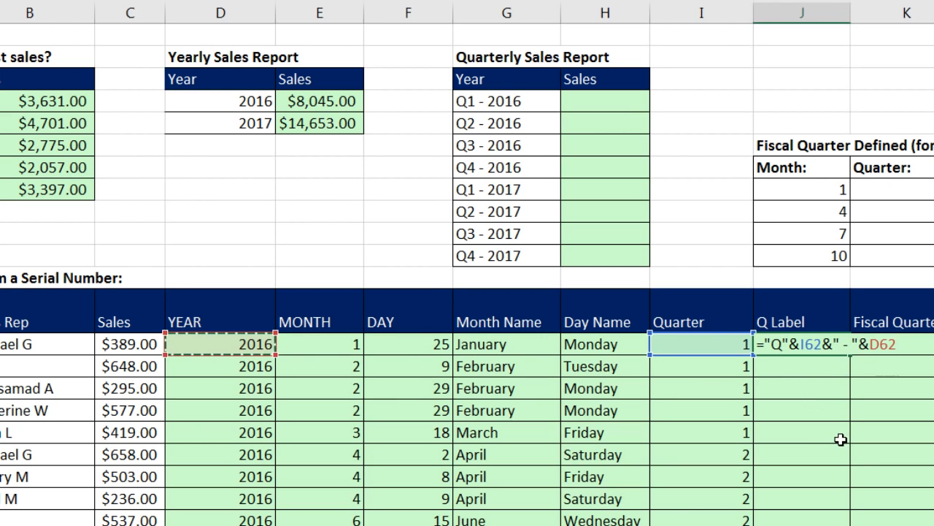
key(ctrl+Return)
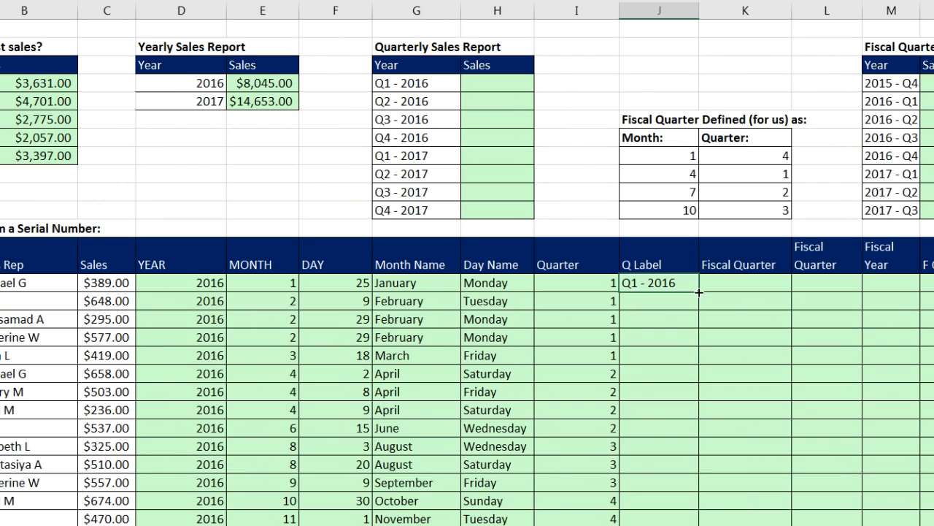
- Copy the label formula from J62 down the Q Label column for all sales records and look over the labels
double_click(850, 354)
scroll(699, 294, down, 11)
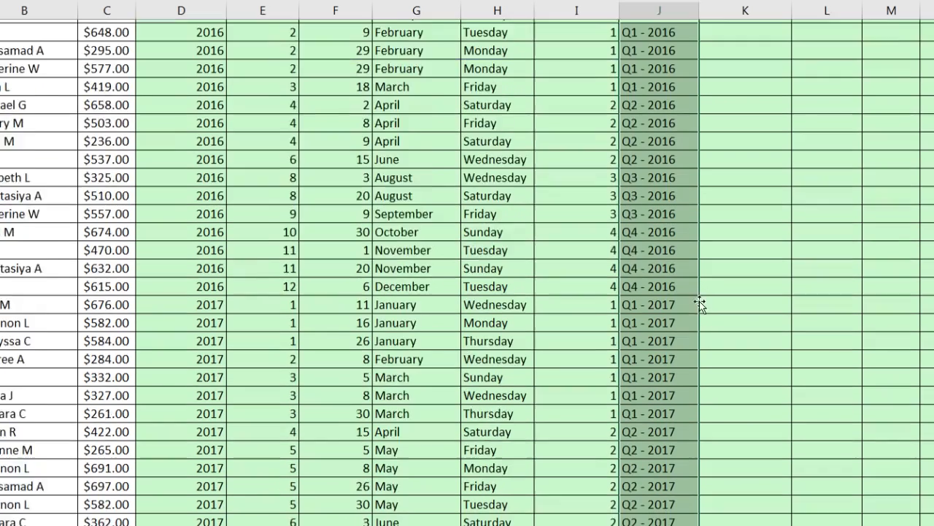
scroll(699, 331, up, 15)
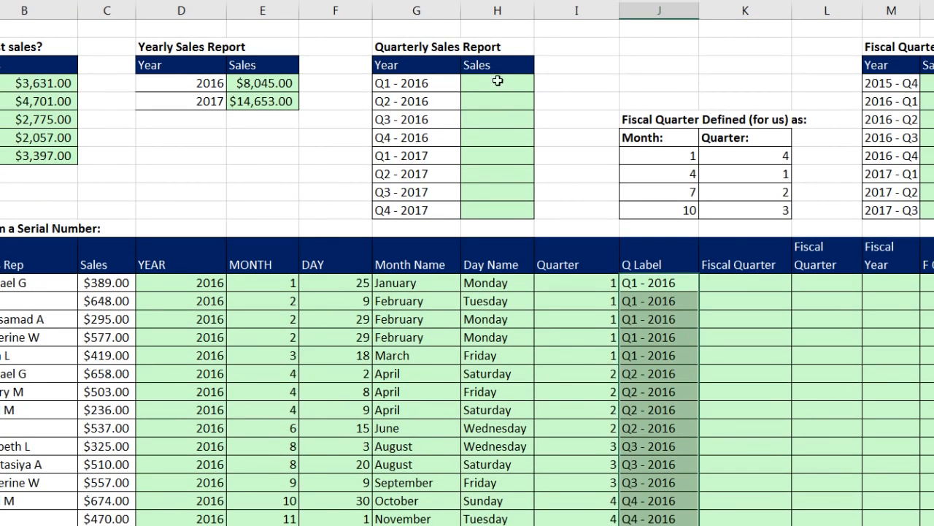
- Start a SUMIFS formula in the Q1 - 2016 sales cell H52 with $C$62:$C$107 as the locked sum range
click(497, 81)
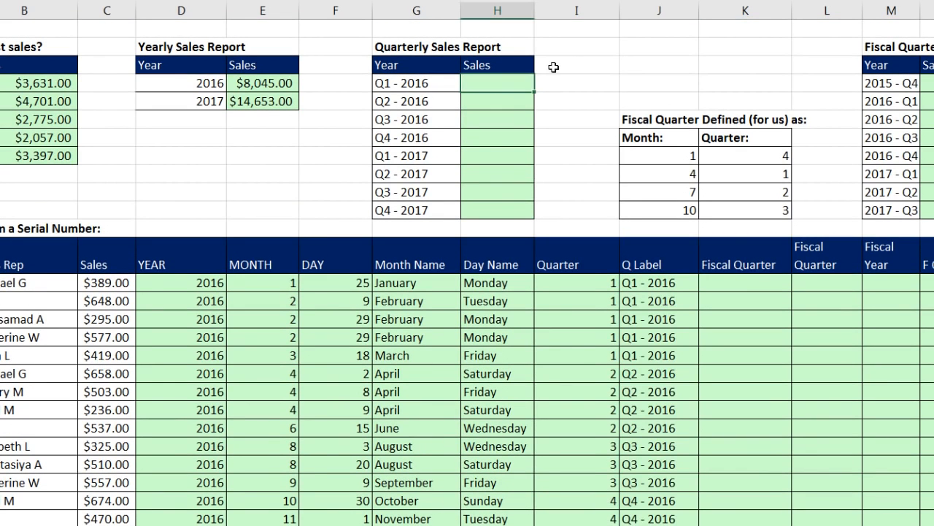
text(=sumifs()
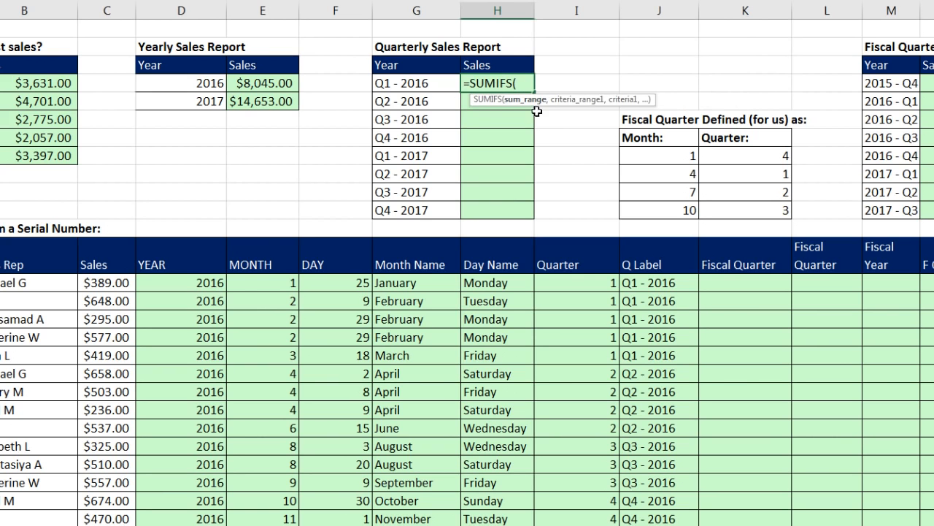
click(96, 287)
key(ctrl+shift+Down)
key(F4)
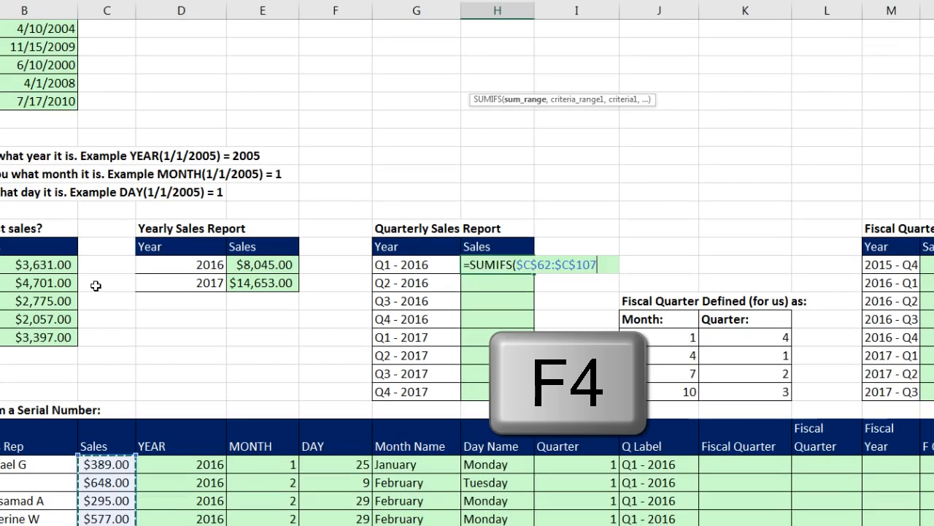
text(,)
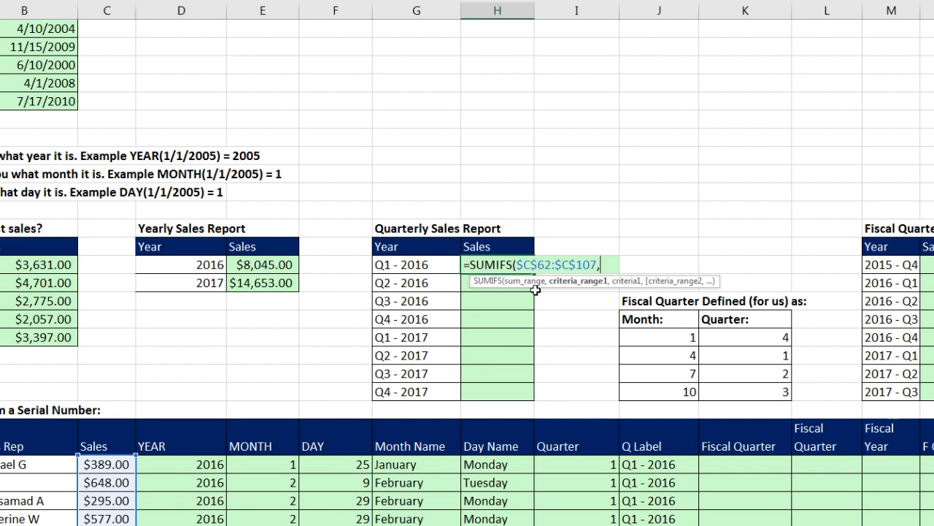
- Complete the H52 SUMIFS formula with criteria range $J$62:$J$107 and criteria G52
scroll(578, 289, down, 3)
click(648, 302)
key(ctrl+shift+Down)
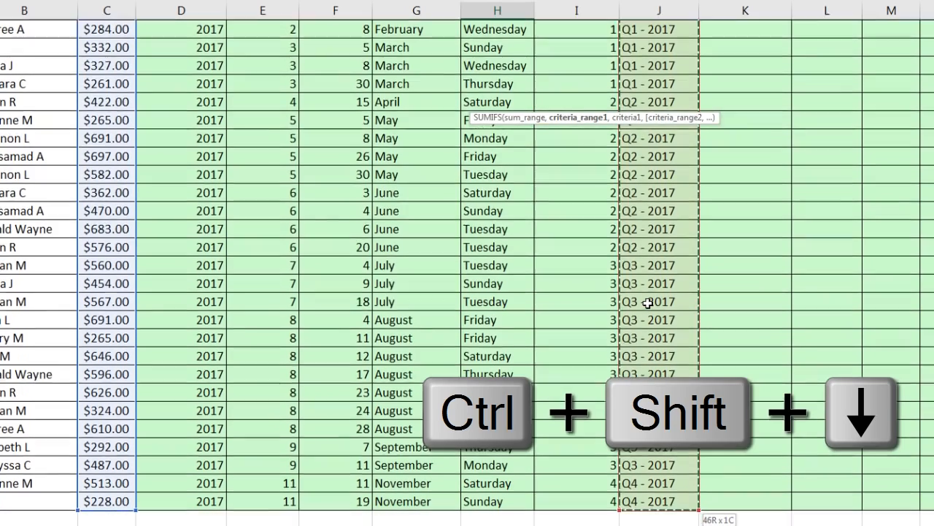
key(F4)
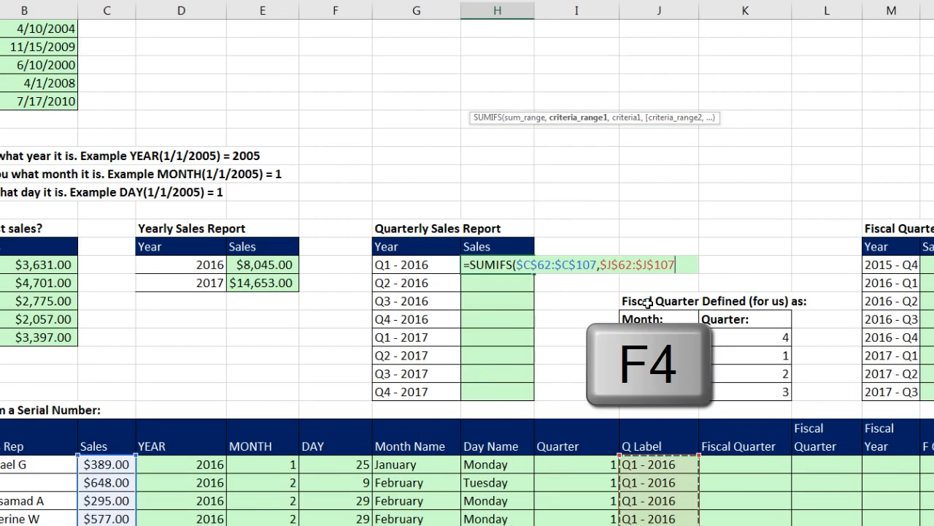
text(,)
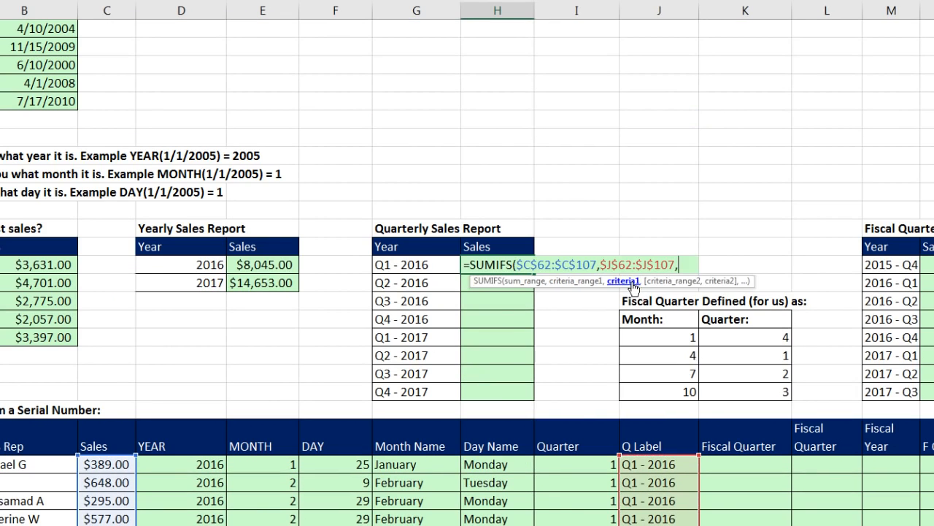
click(434, 267)
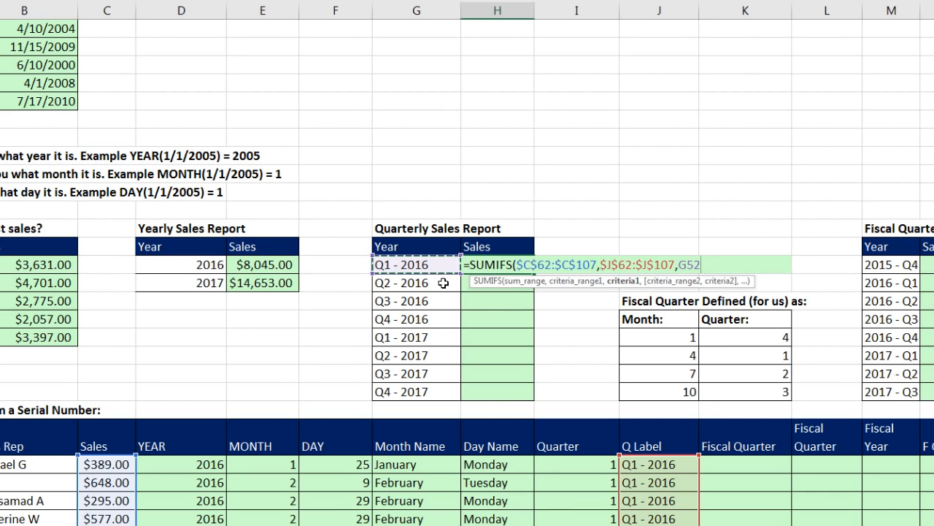
key(ctrl+Return)
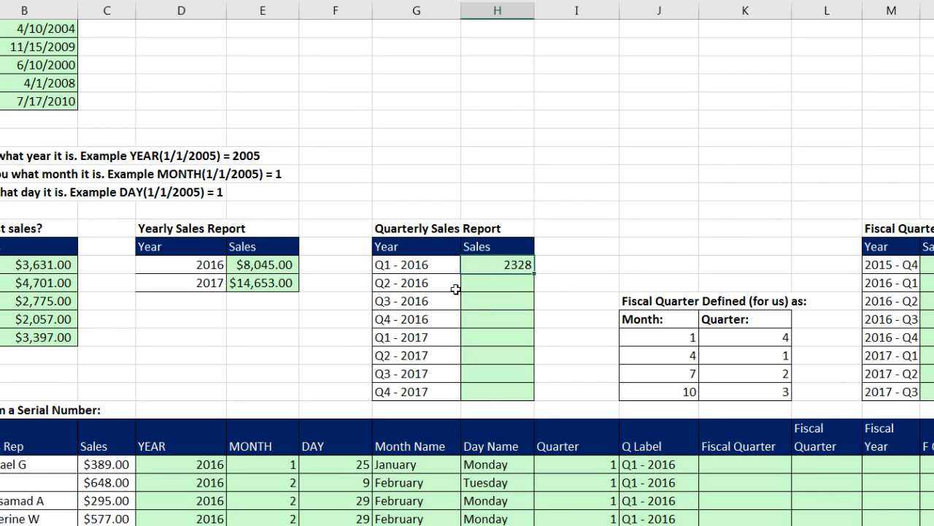
- Copy the SUMIFS formula from H52 down through Q4 - 2017 and check the cell references in H59
double_click(535, 274)
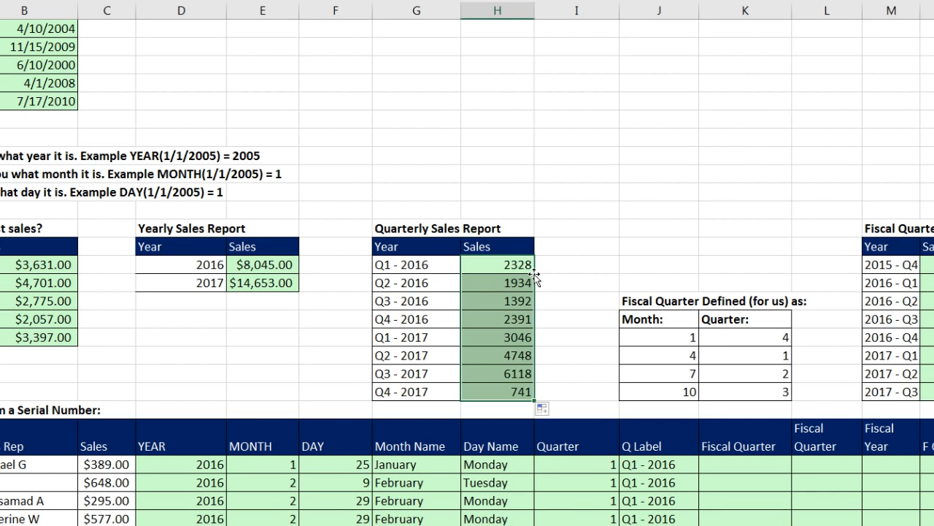
click(501, 393)
key(F2)
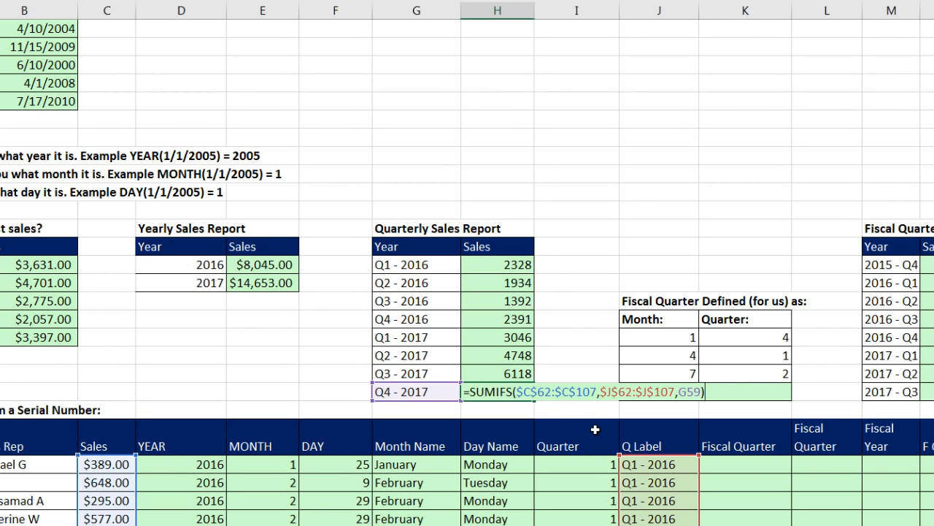
key(Escape)
- Examine the Quarter values by month alongside the empty Fiscal Quarter columns and the fiscal quarter definition table
scroll(595, 429, down, 3)
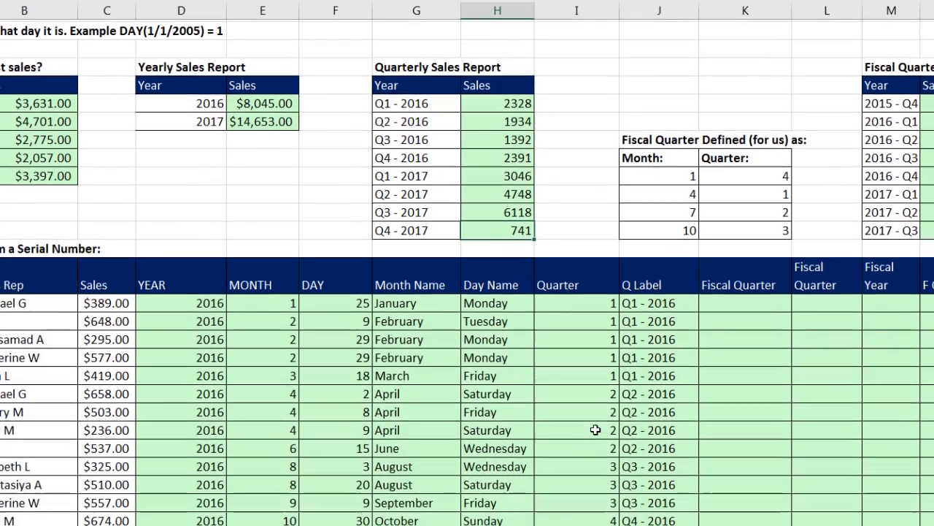
scroll(780, 297, down, 1)
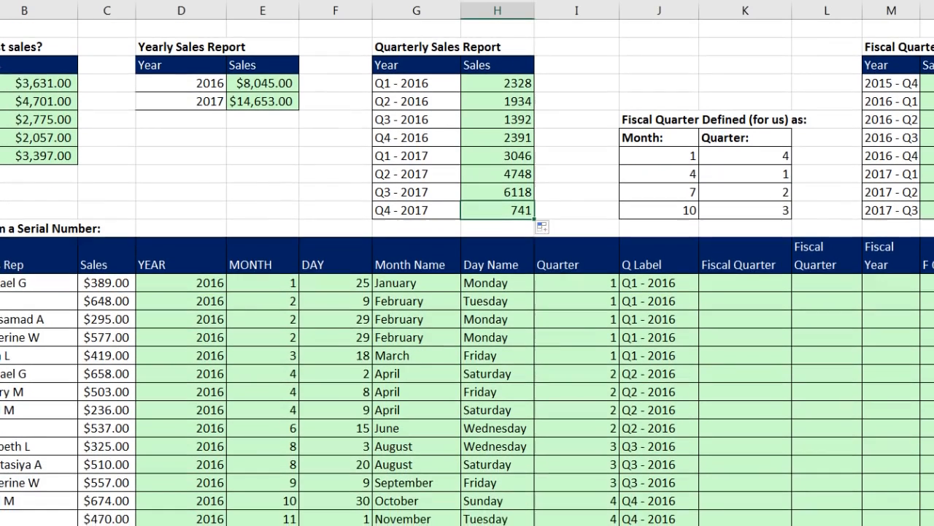
click(721, 268)
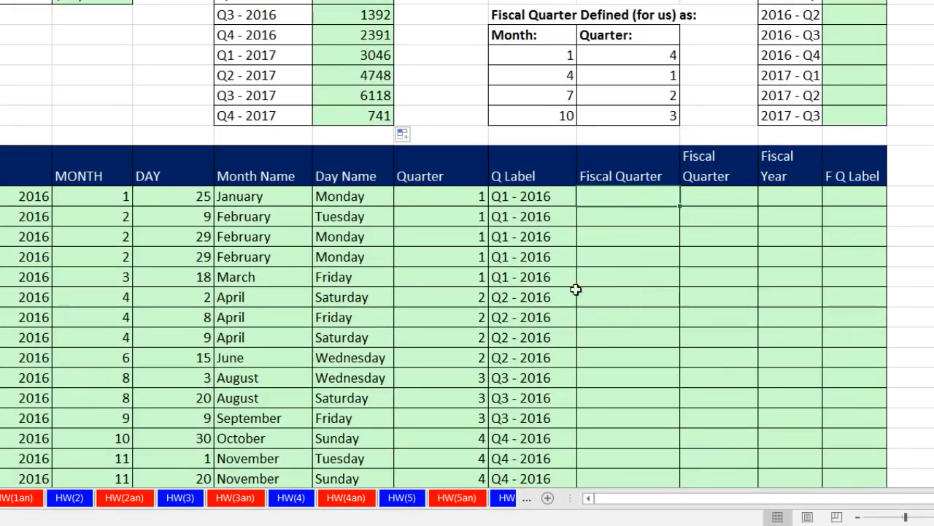
drag(436, 196, 457, 362)
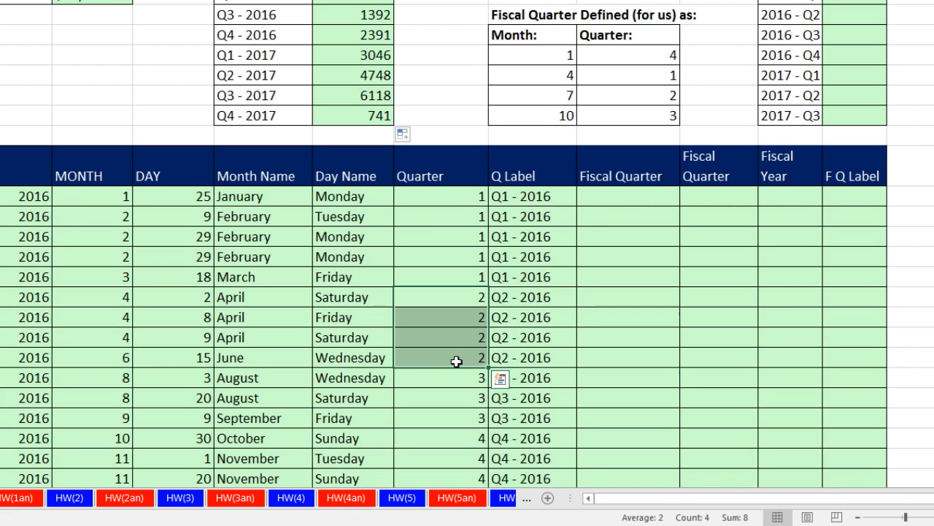
- Examine how the MONTH values, including April to June 2016, relate to the fiscal quarter table and the empty Fiscal Quarter columns
click(618, 203)
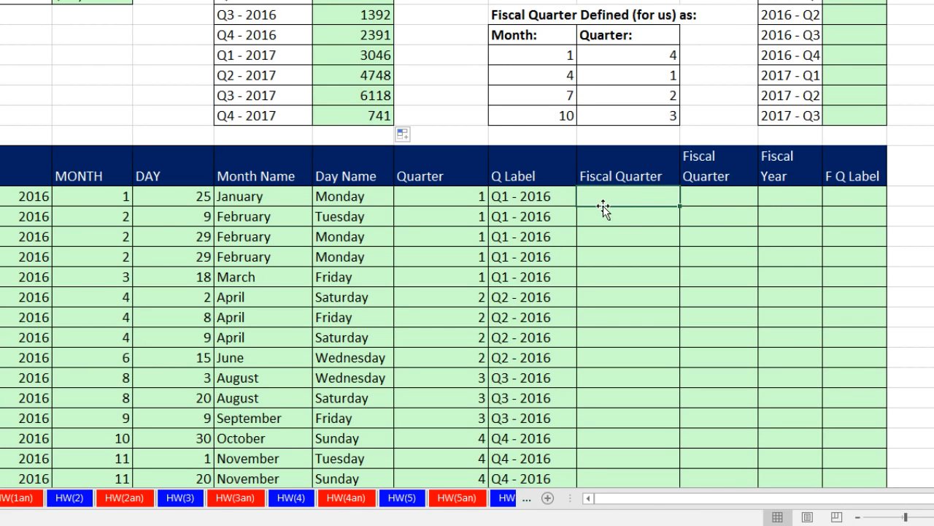
click(97, 207)
drag(97, 207, 94, 359)
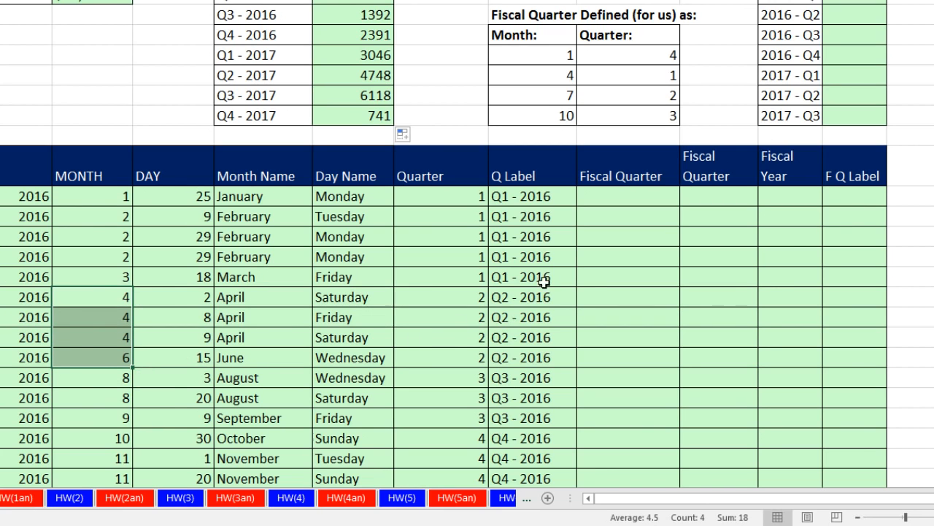
click(598, 193)
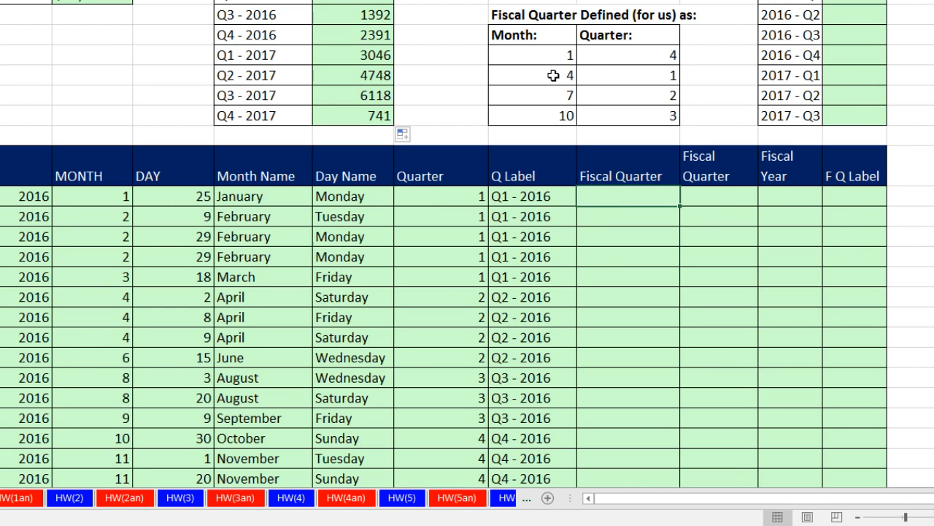
drag(542, 61, 614, 127)
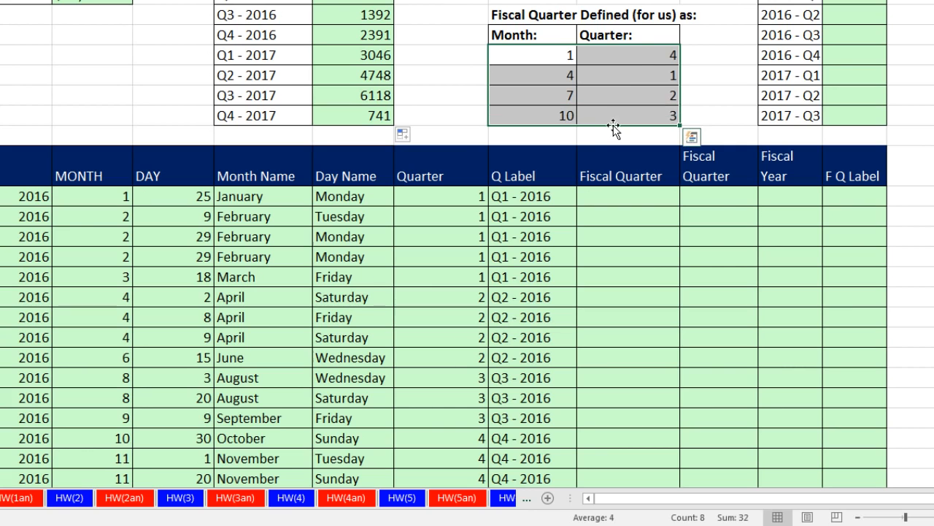
click(721, 200)
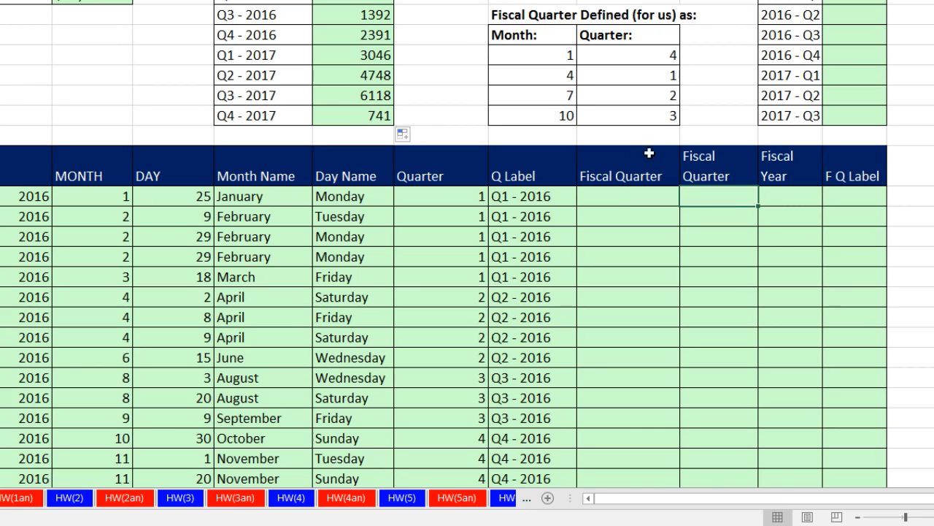
click(605, 200)
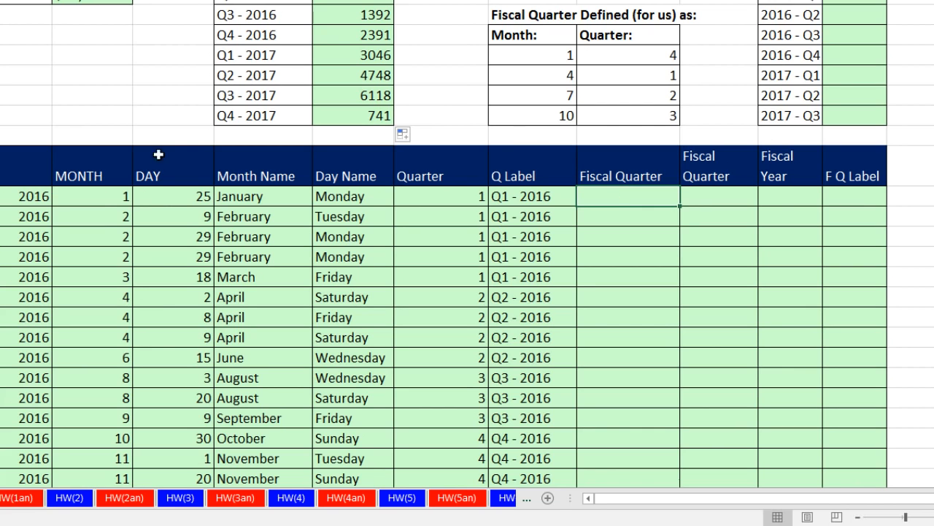
click(103, 198)
click(107, 218)
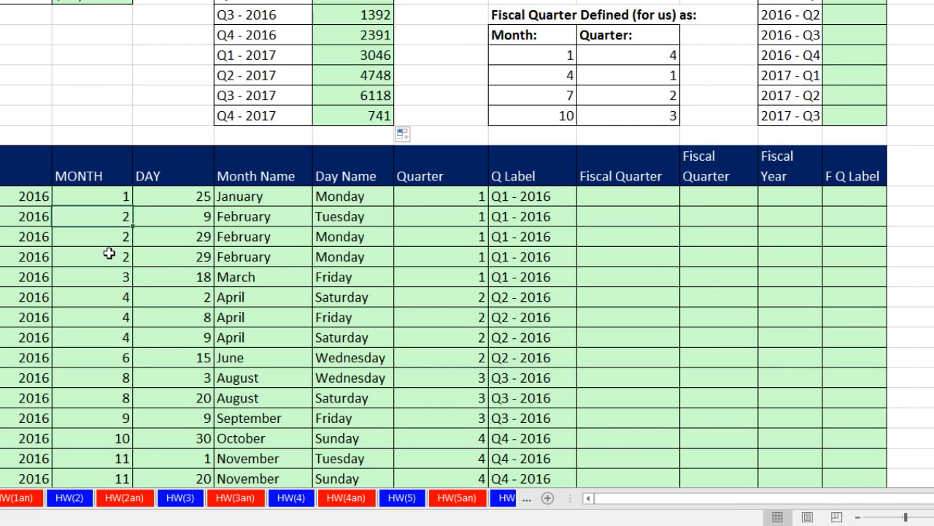
click(116, 276)
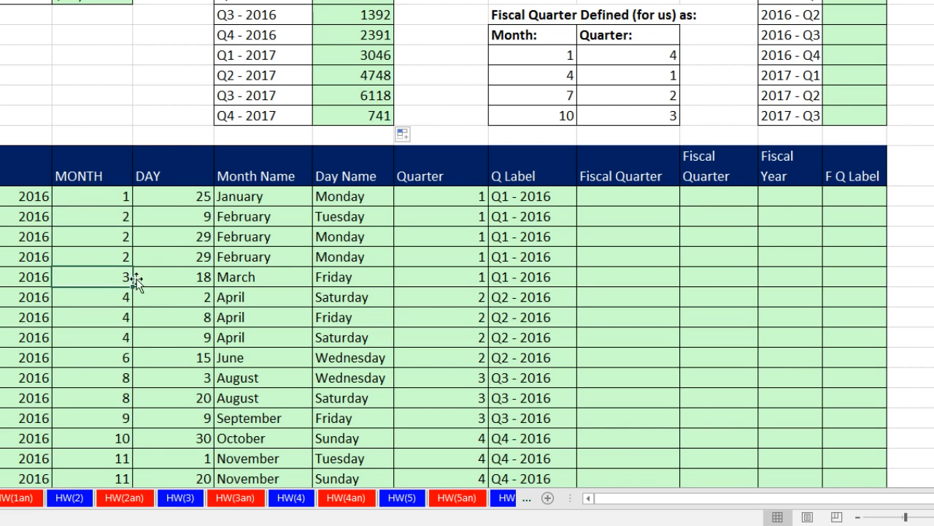
click(623, 197)
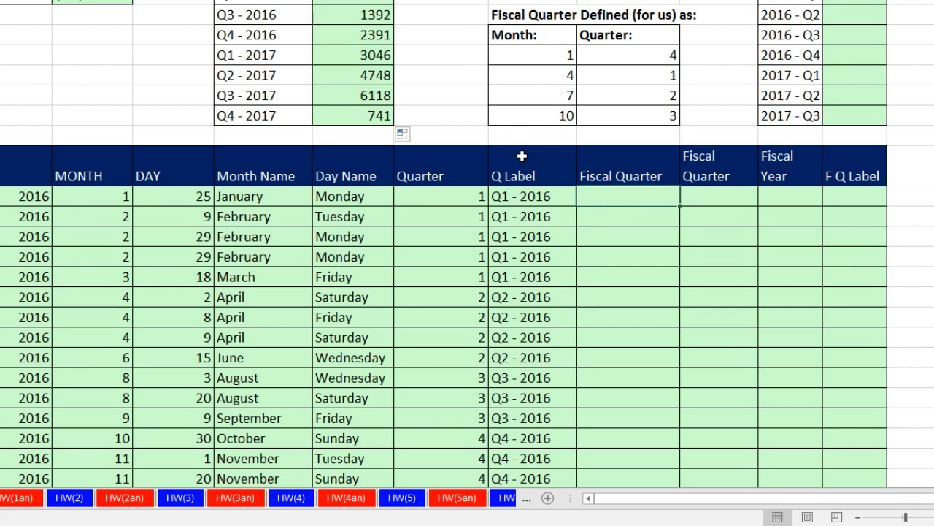
- Read through the fiscal quarter definition table, matching each starting month to its quarter
click(543, 58)
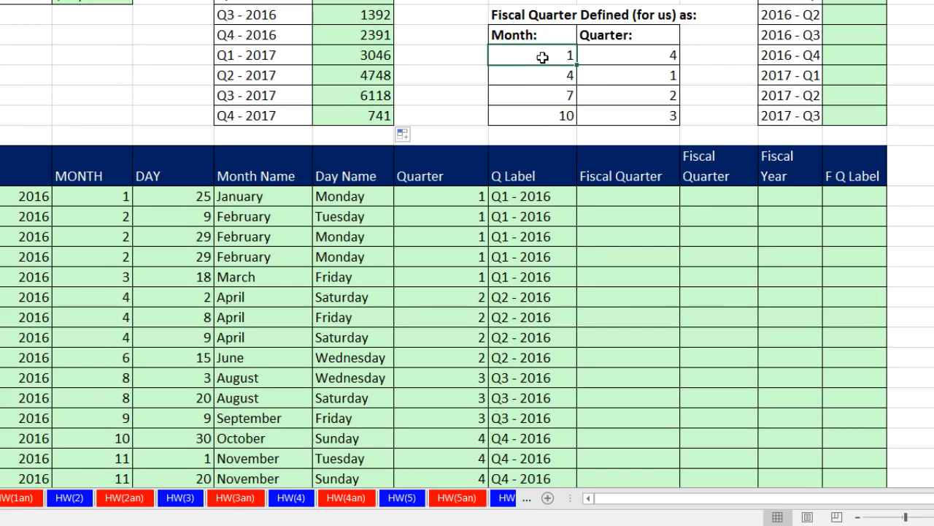
click(619, 56)
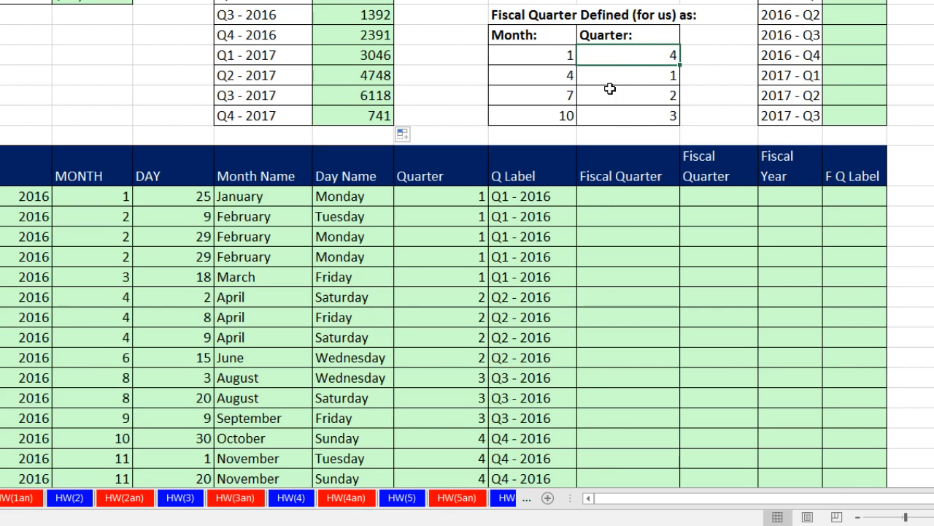
click(568, 73)
click(619, 75)
click(560, 94)
click(629, 95)
click(566, 114)
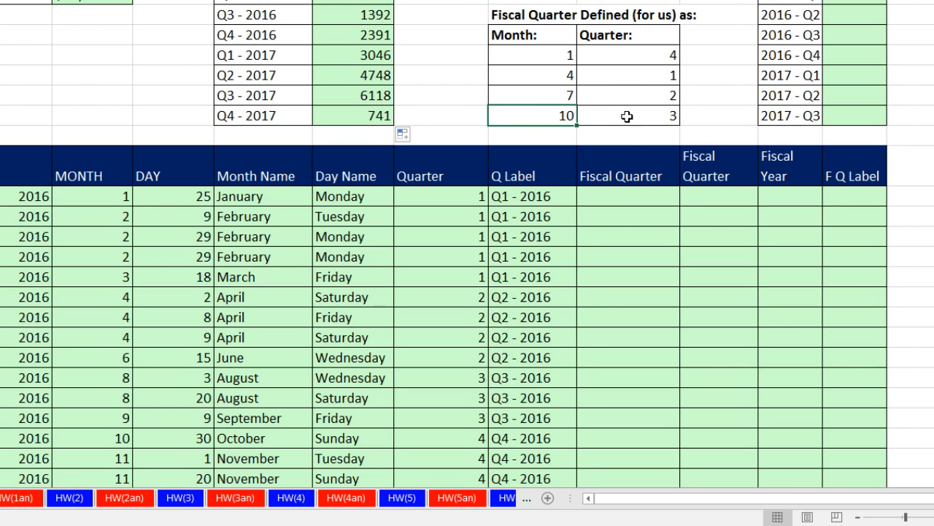
- Start a VLOOKUP formula in the first Fiscal Quarter cell K62 with month cell E62 as the lookup value
click(605, 200)
text(=vl)
key(Tab)
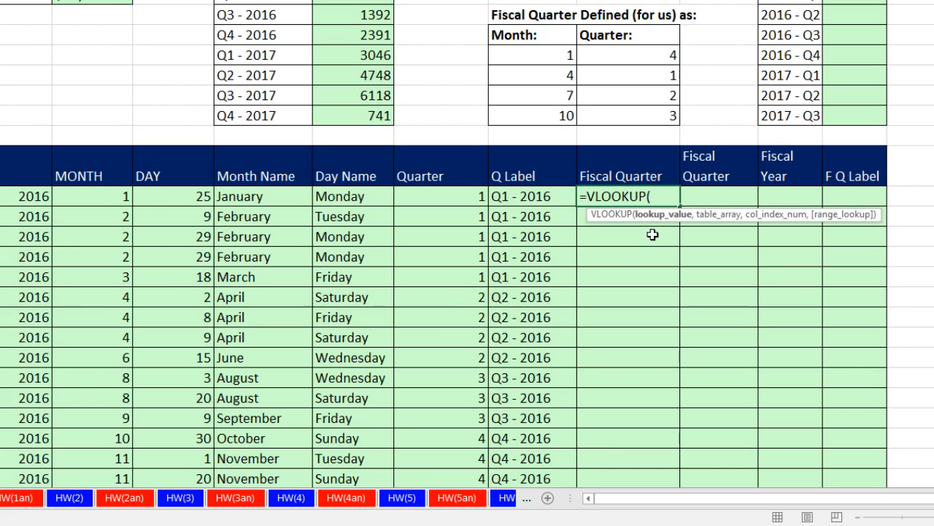
key(Left)
key(Left)
key(Left)
key(Left)
key(Left)
key(Left)
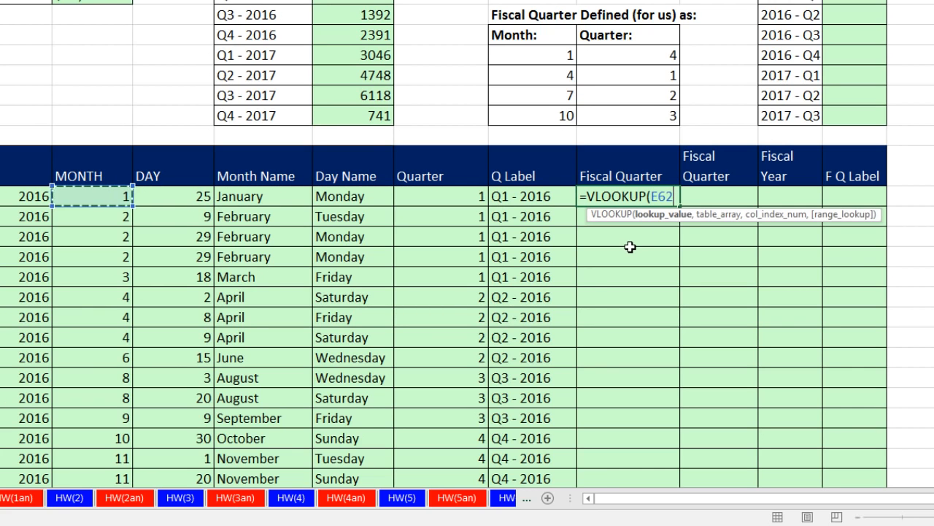
- Complete the K62 VLOOKUP formula with the locked table $J$56:$K$59 and column index 2, leaving out the range lookup argument
text(,)
click(556, 59)
drag(556, 59, 624, 119)
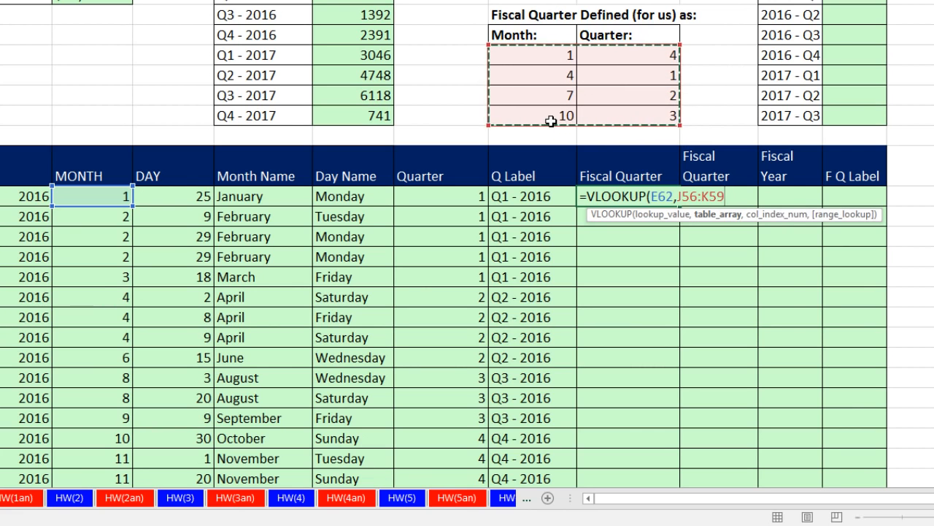
key(F4)
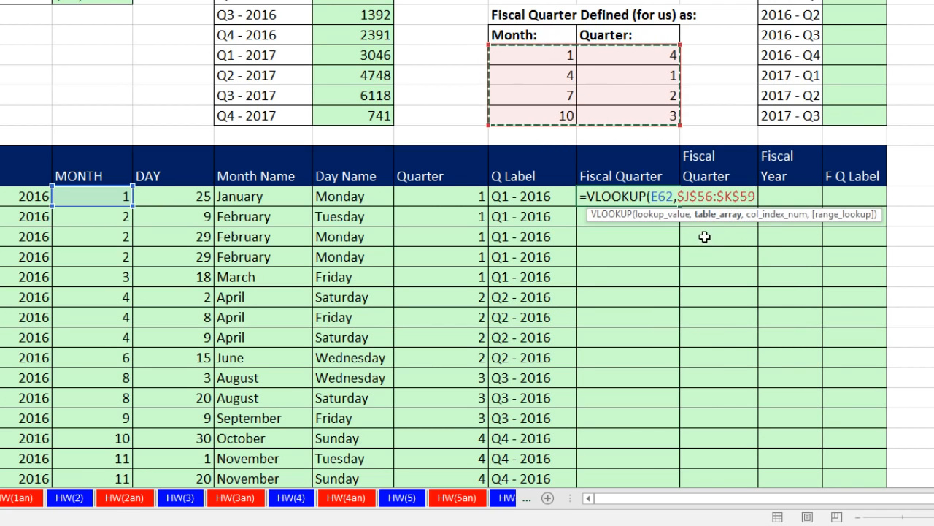
text(,2)
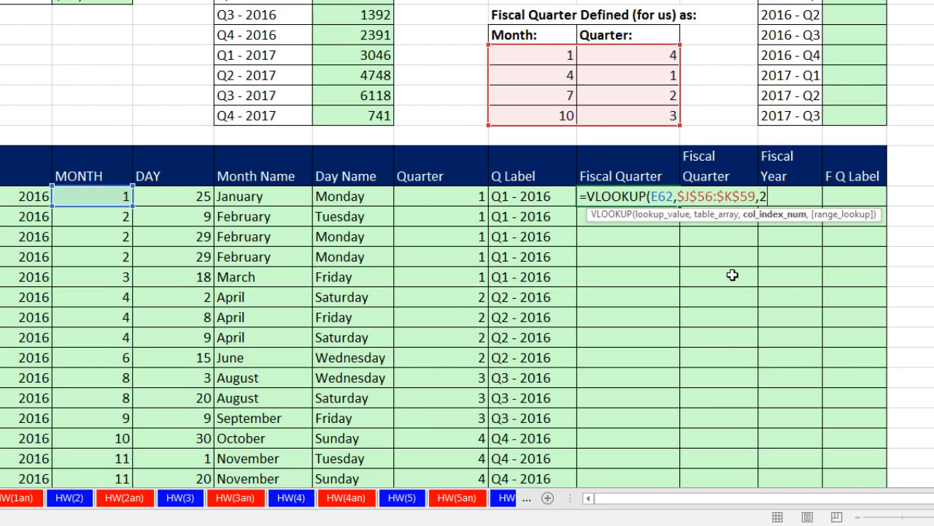
text())
key(ctrl+Return)
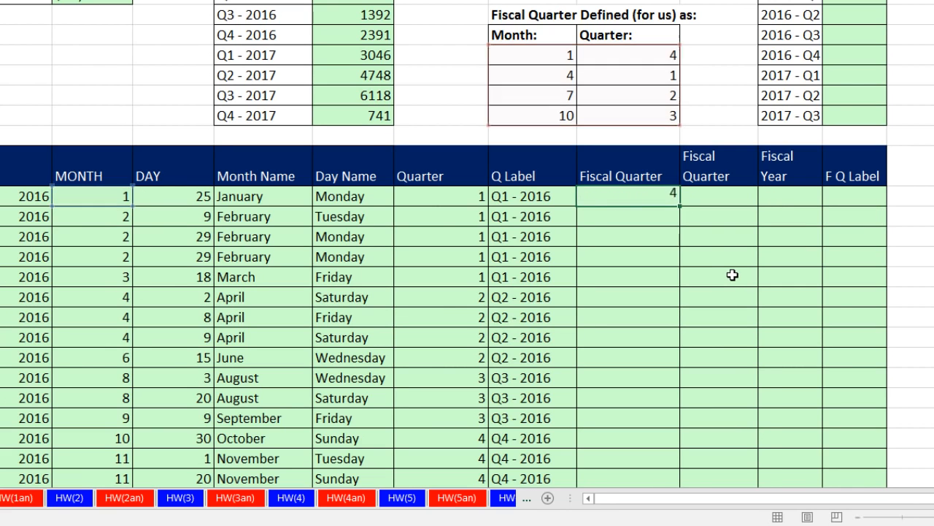
- Copy the VLOOKUP formula down the first Fiscal Quarter column and check the January to June 2017 records
double_click(678, 208)
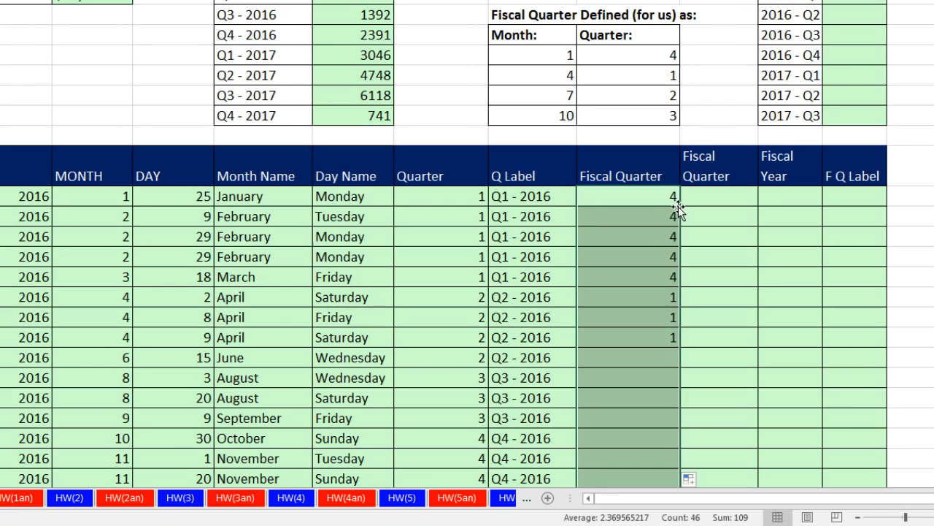
scroll(679, 213, down, 7)
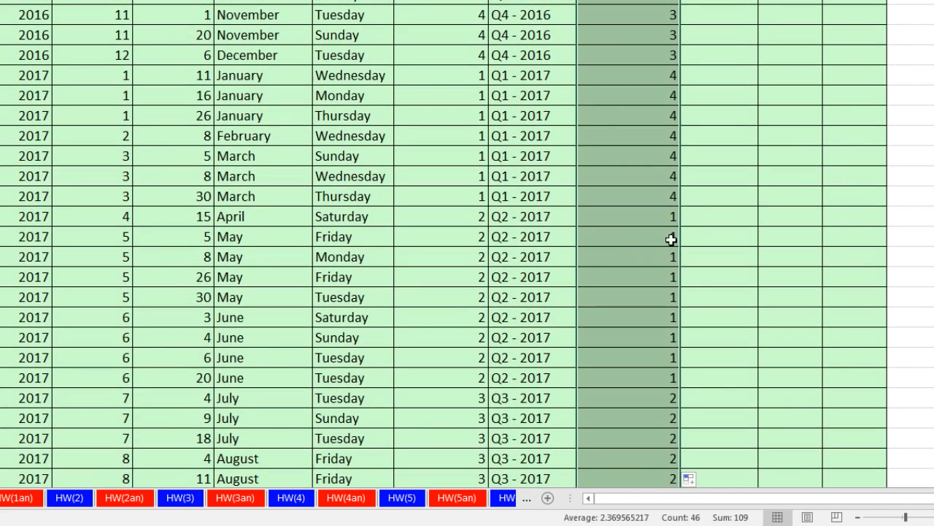
drag(646, 217, 30, 377)
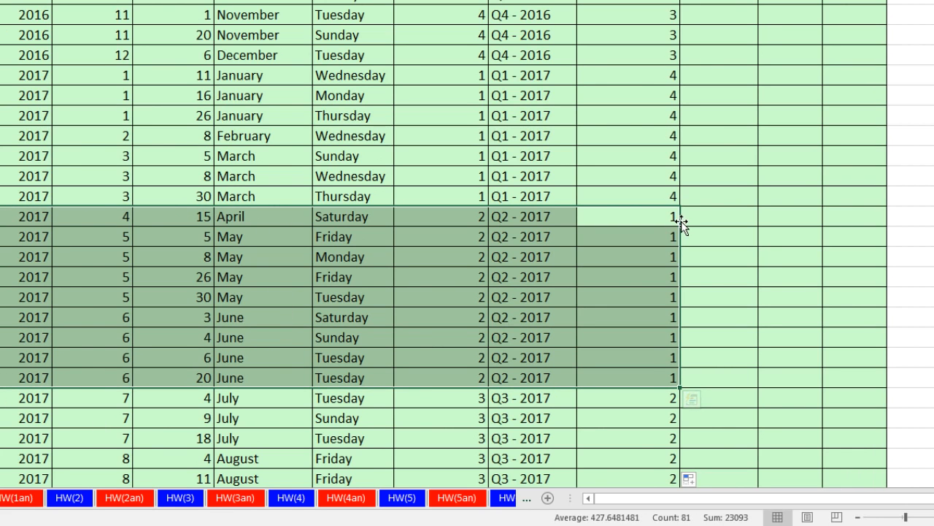
drag(292, 75, 653, 191)
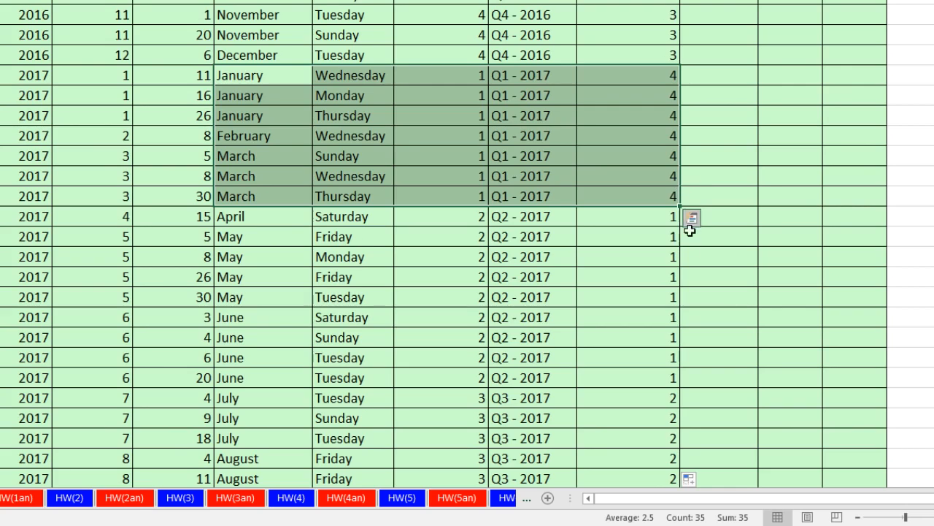
scroll(689, 254, up, 6)
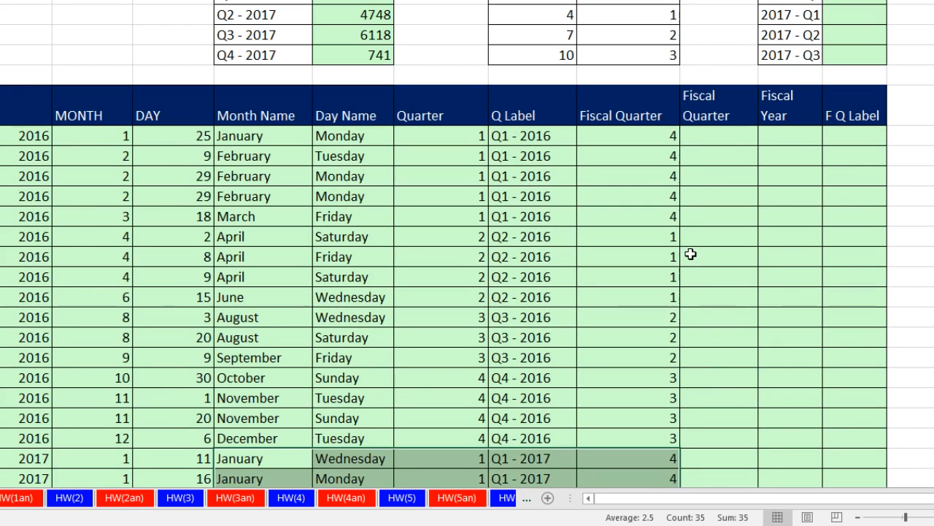
- Review the VLOOKUP formula in K62 without changing it, along with the first record's month and the empty second Fiscal Quarter cell
click(703, 134)
scroll(733, 174, up, 2)
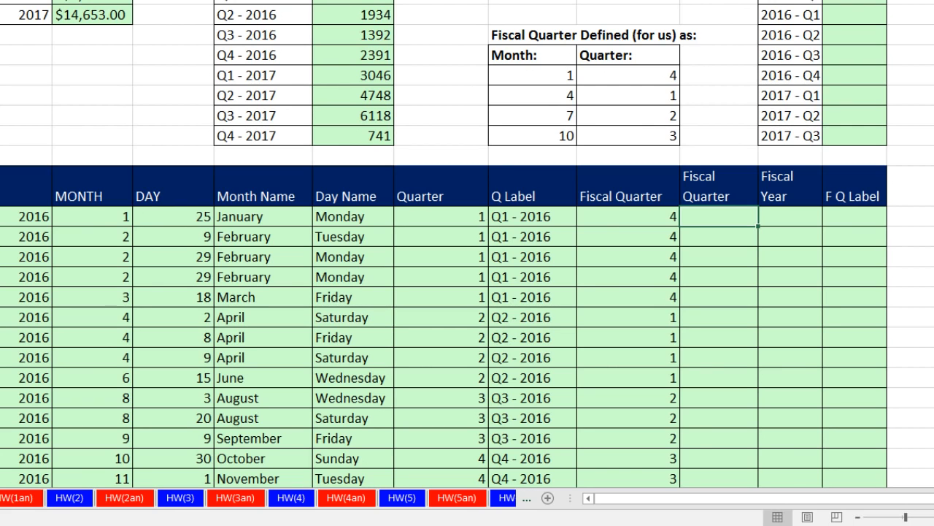
double_click(605, 216)
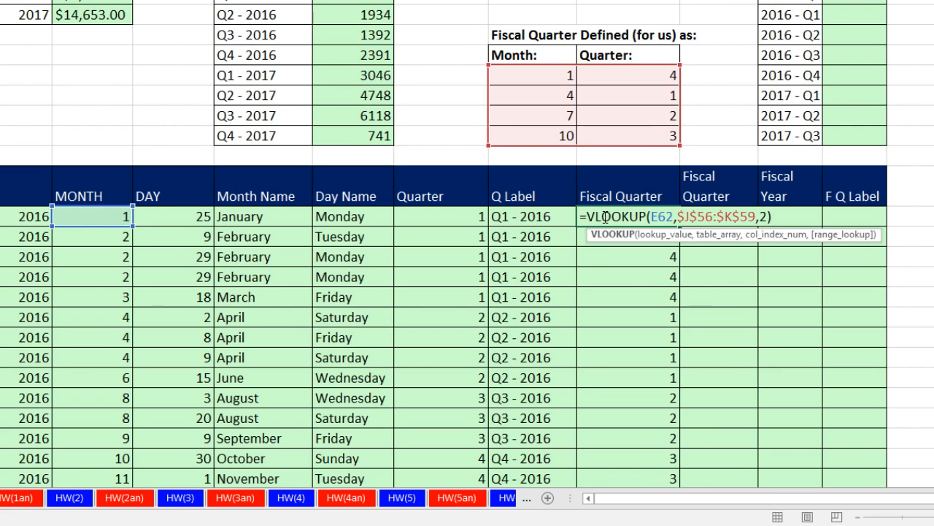
key(Escape)
click(709, 221)
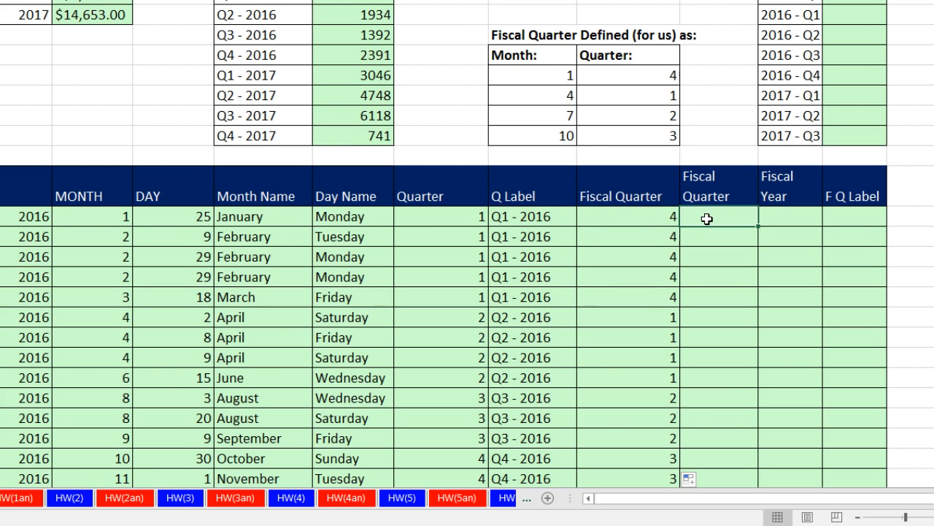
click(86, 220)
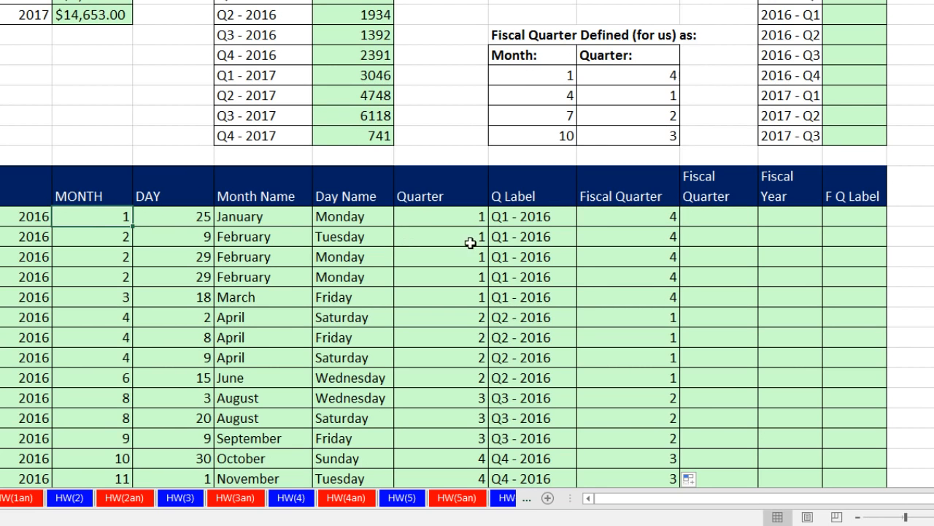
- Enter the formula =IF(E62<4,4,I62-1) in L62, the first cell of the second Fiscal Quarter column
click(704, 219)
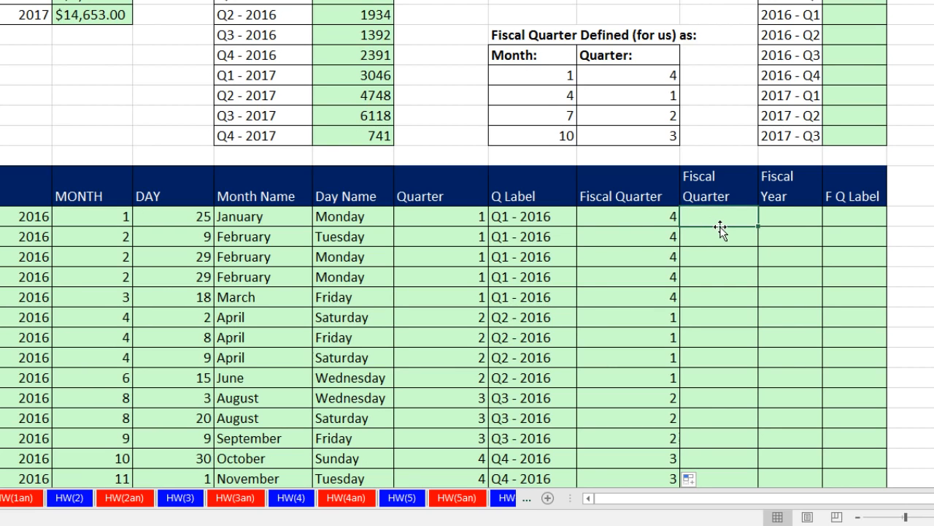
text(=IF()
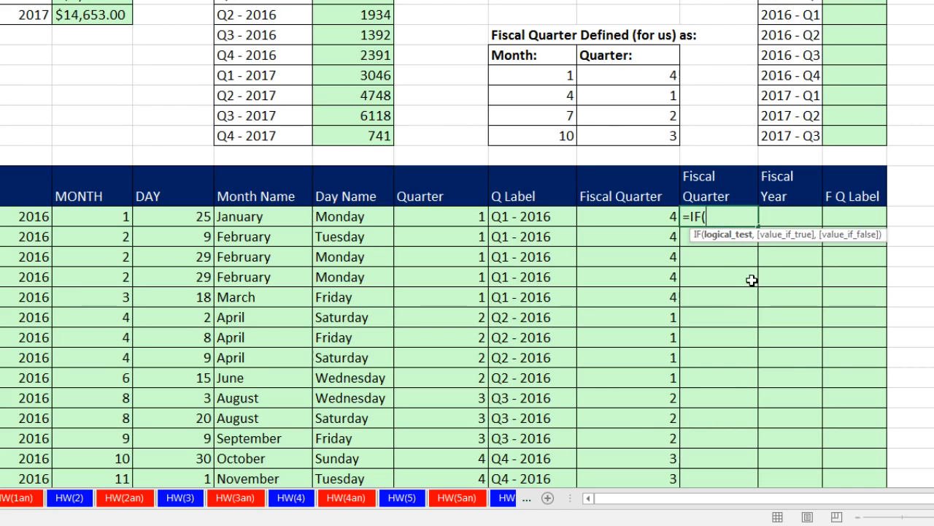
click(82, 217)
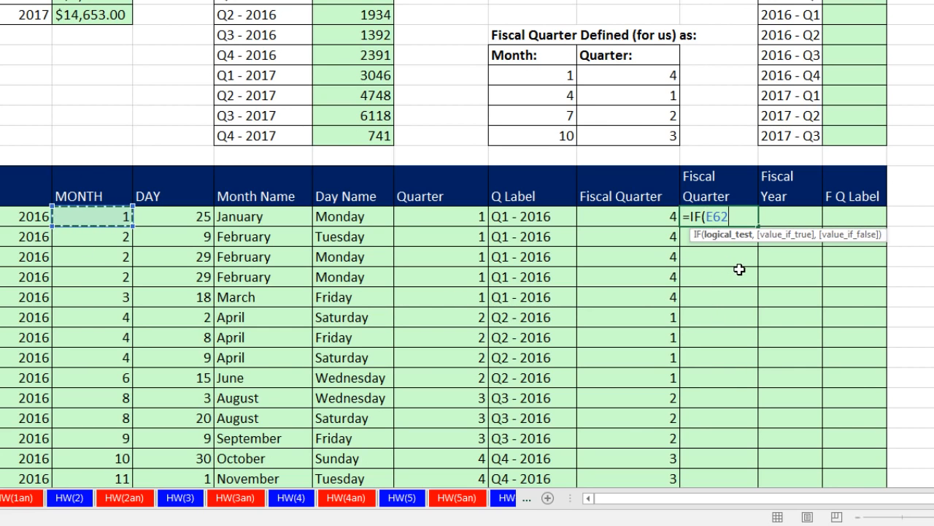
text(<4,)
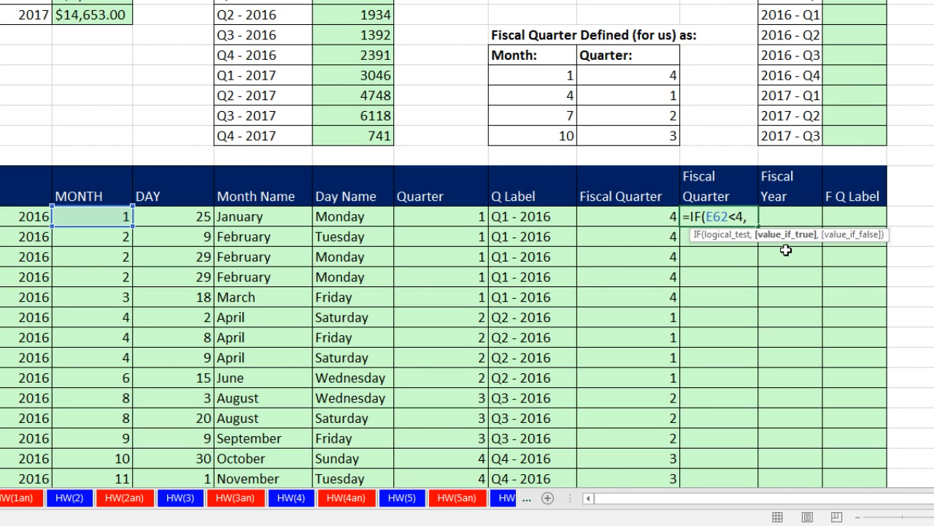
text(4,)
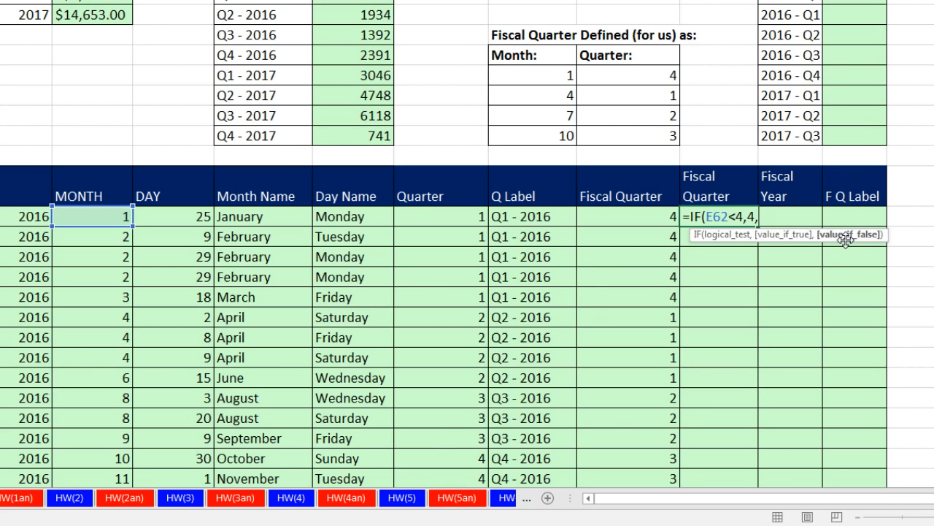
click(466, 213)
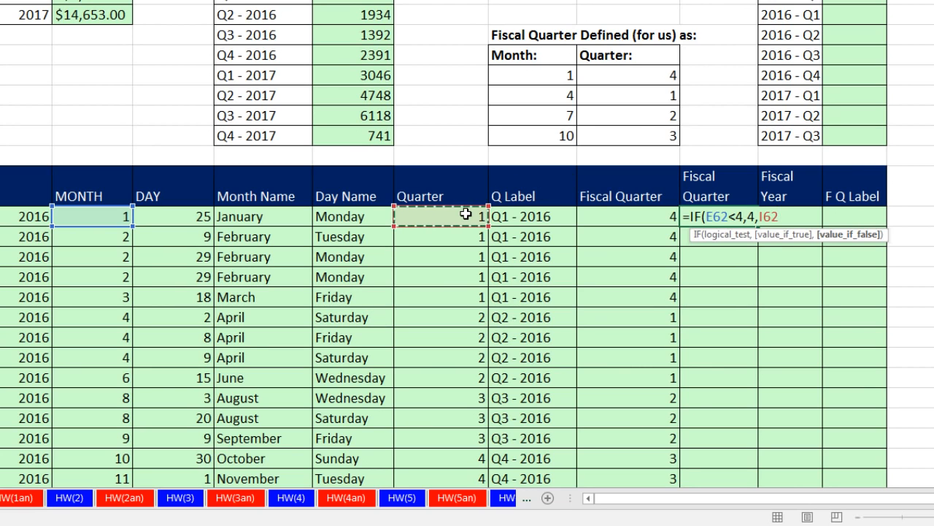
text(-1))
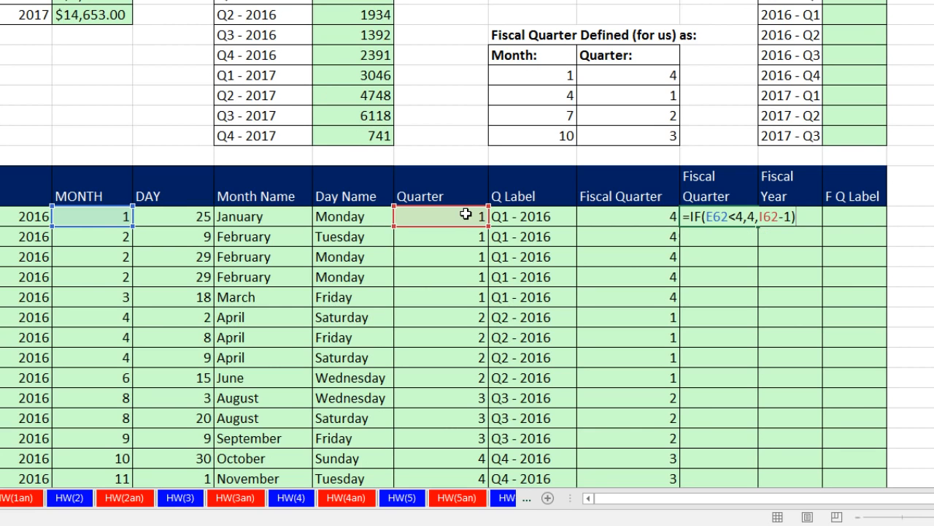
key(ctrl+Return)
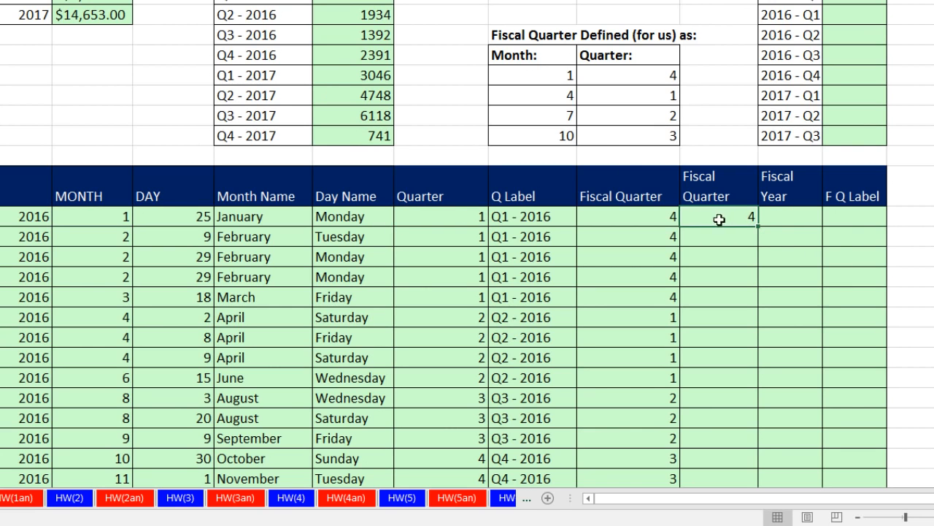
- Copy the L62 formula down the second Fiscal Quarter column, and replace the I62 reference in L62 with ROUNDUP(E62/3,0)
double_click(756, 226)
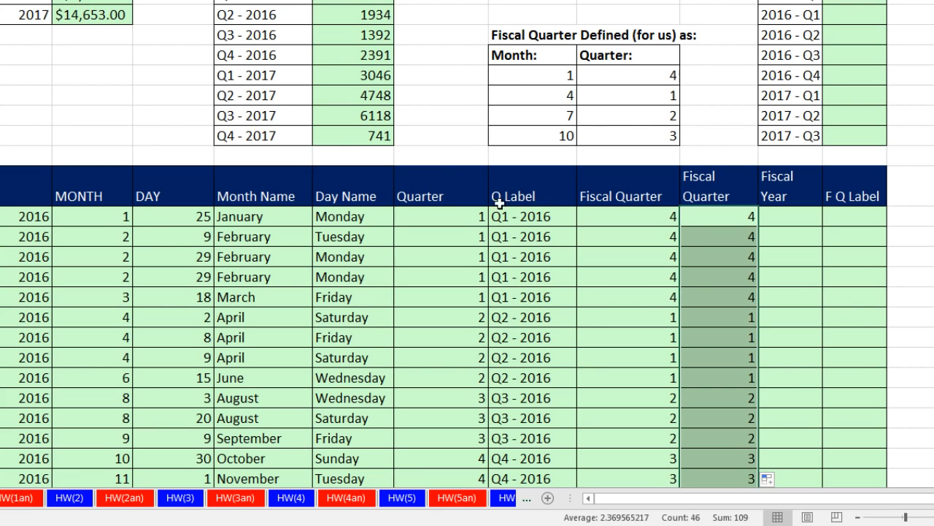
double_click(740, 217)
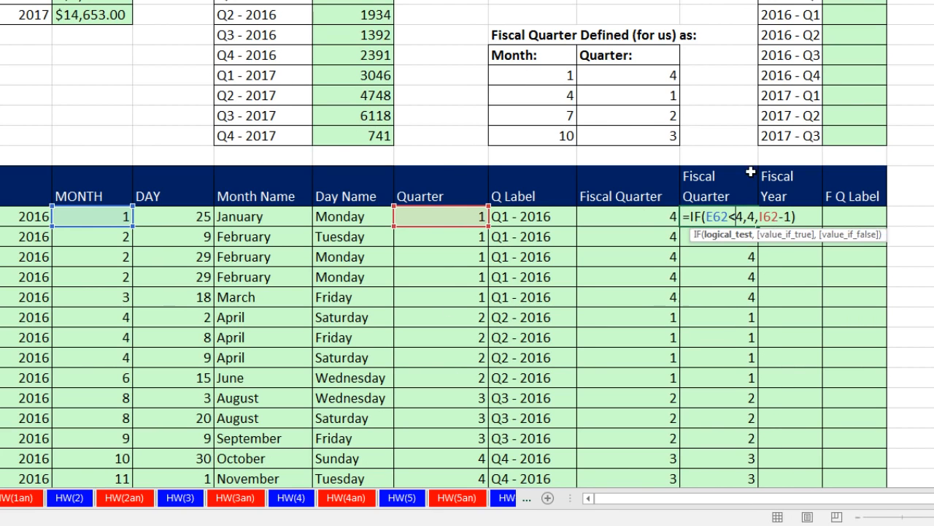
double_click(768, 216)
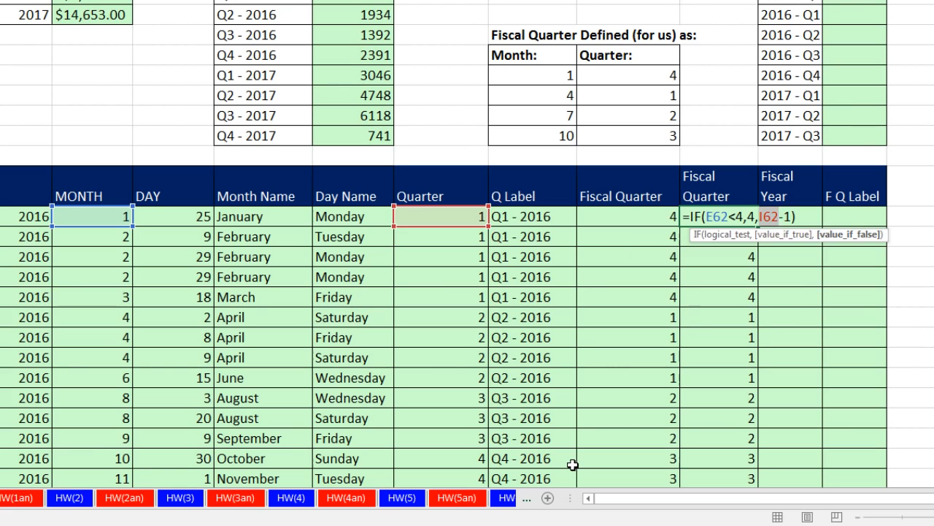
text(roundu)
key(Tab)
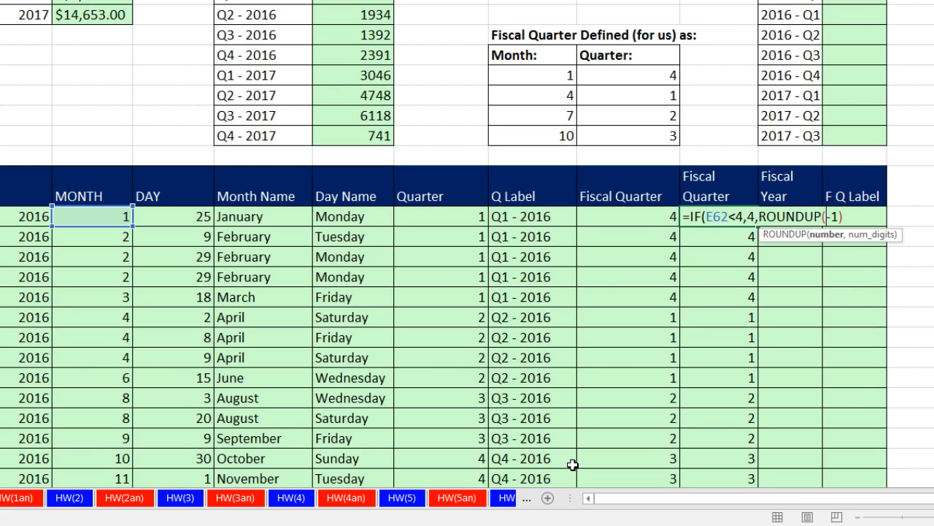
click(110, 215)
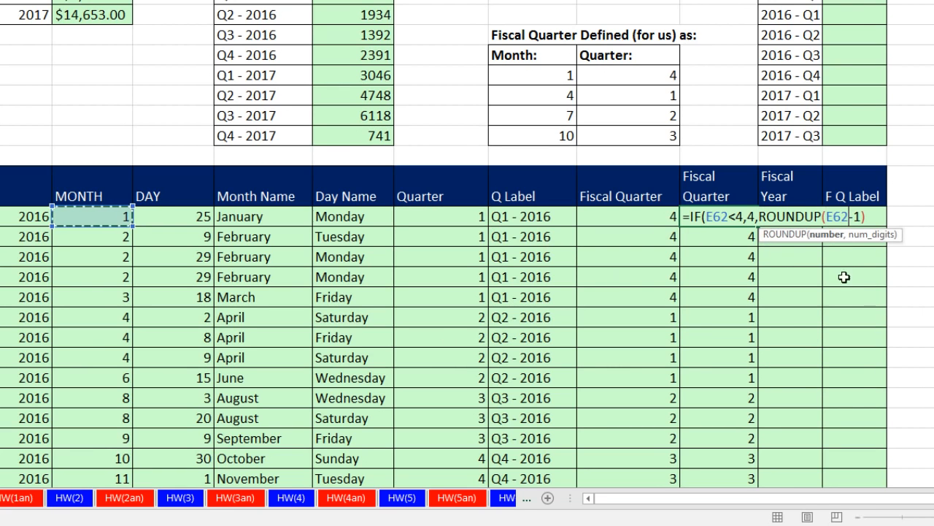
text(/3,)
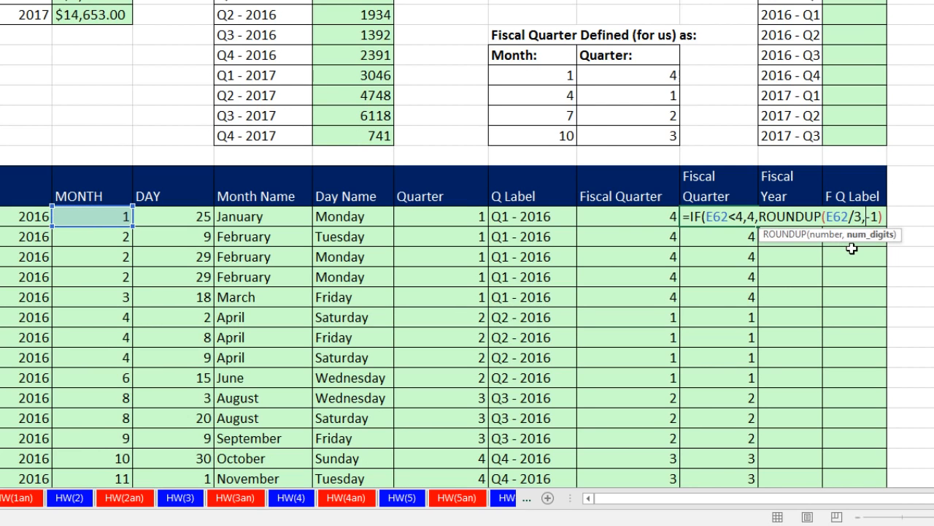
text(0))
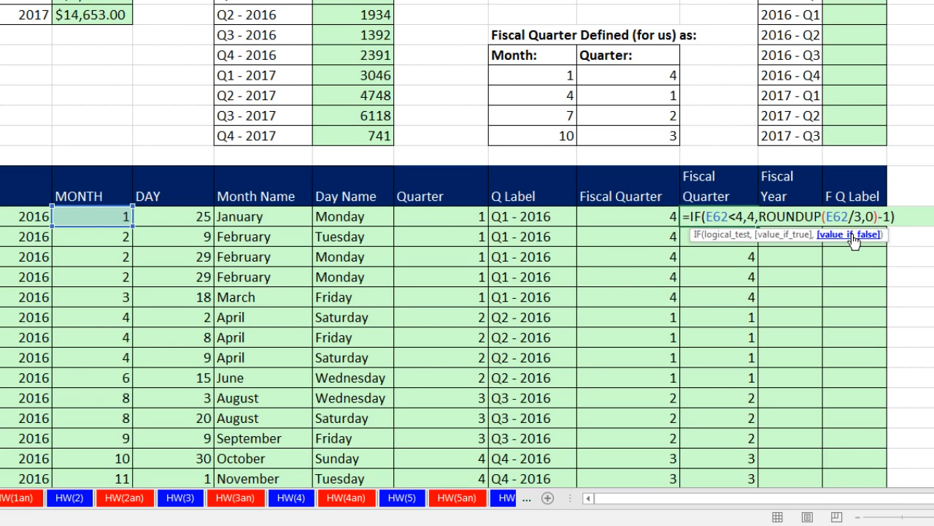
- Check the ROUNDUP part of L62, enter =IF(E62<4,4,ROUNDUP(E62/3,0)-1) and copy it down the second Fiscal Quarter column
click(850, 234)
click(761, 216)
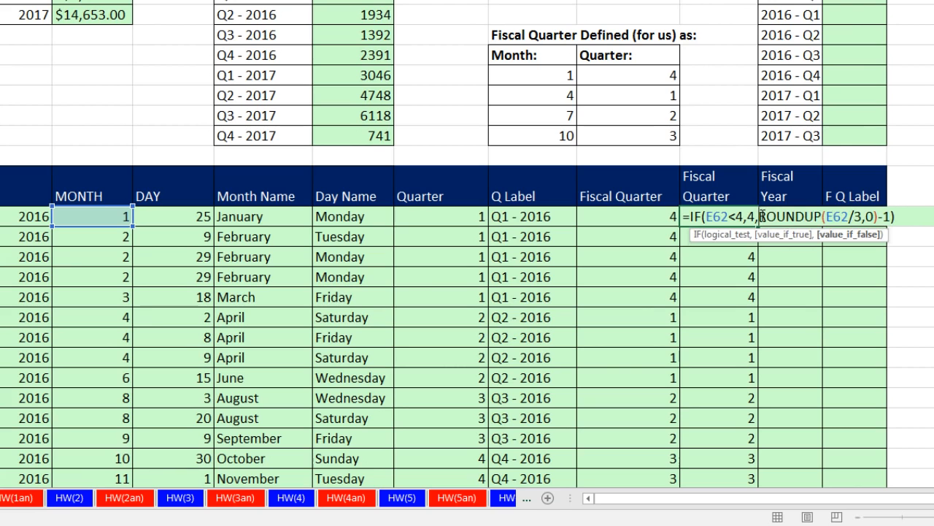
drag(773, 213, 878, 213)
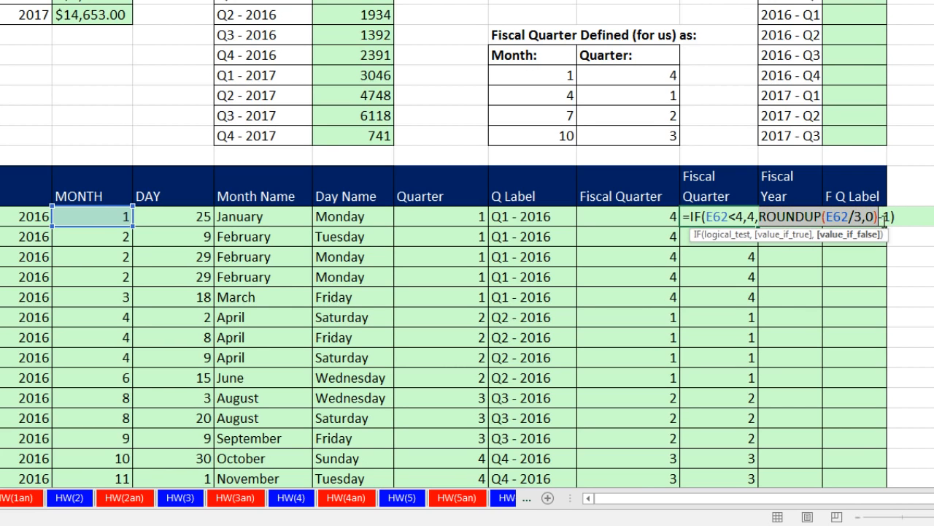
click(882, 217)
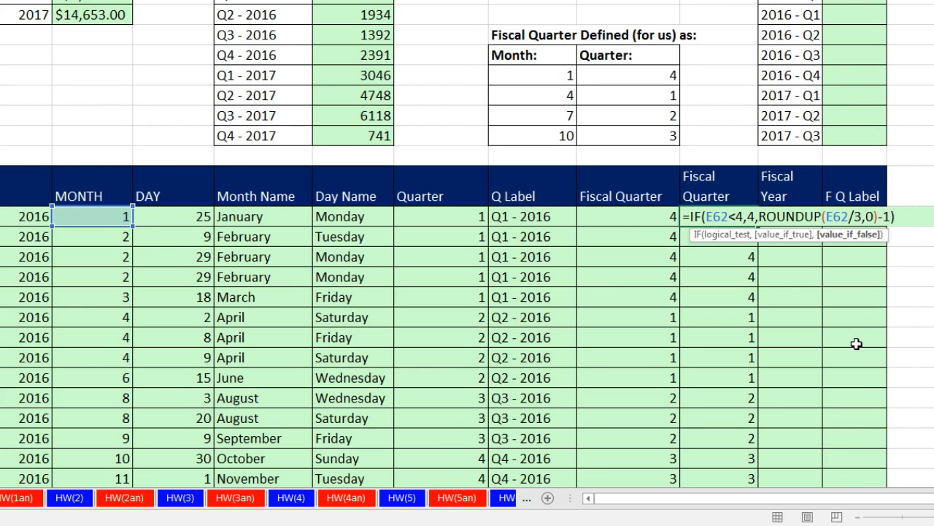
key(ctrl+Return)
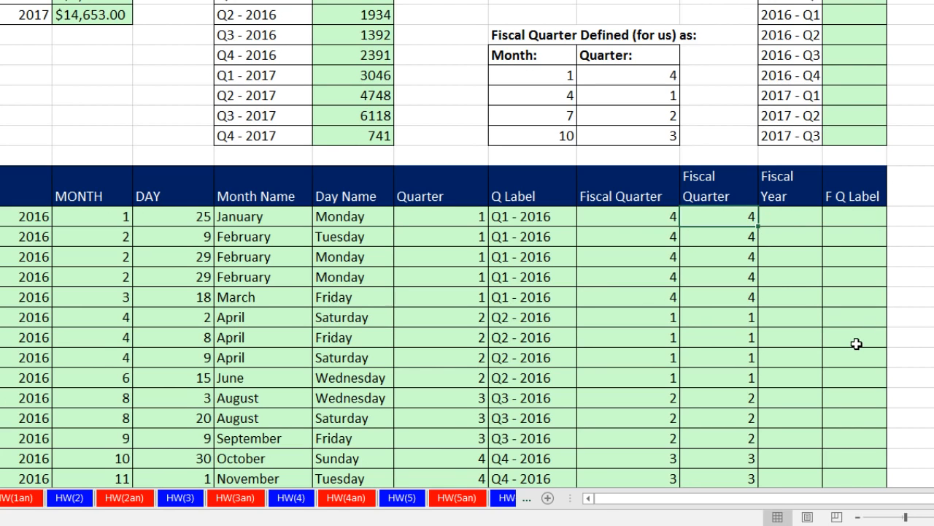
double_click(759, 228)
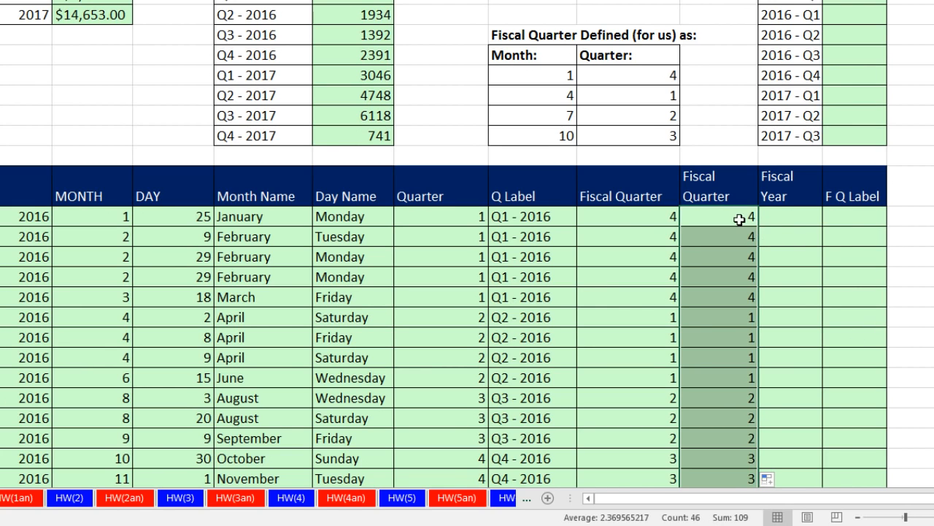
- Review the IF formula in L62 and the VLOOKUP formula in K62 without changing them, along with the January to March 2016 fiscal quarters
double_click(741, 217)
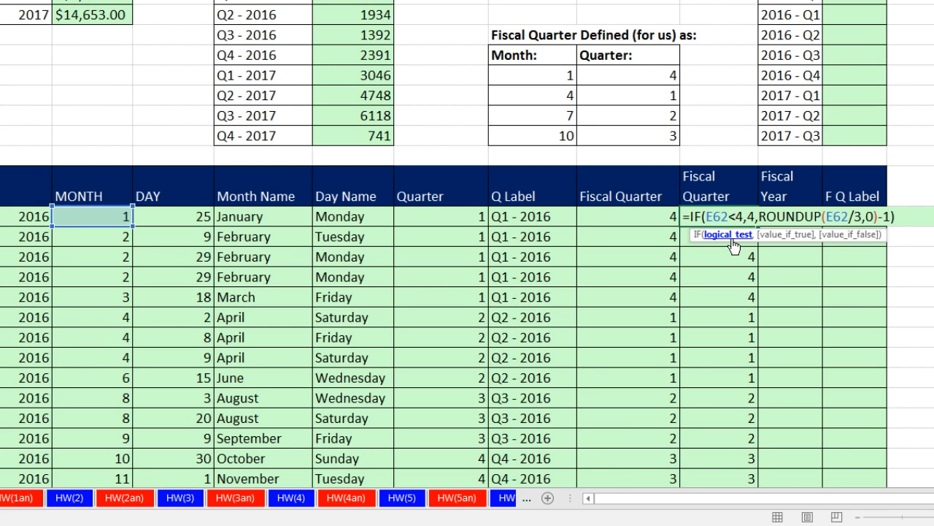
key(Escape)
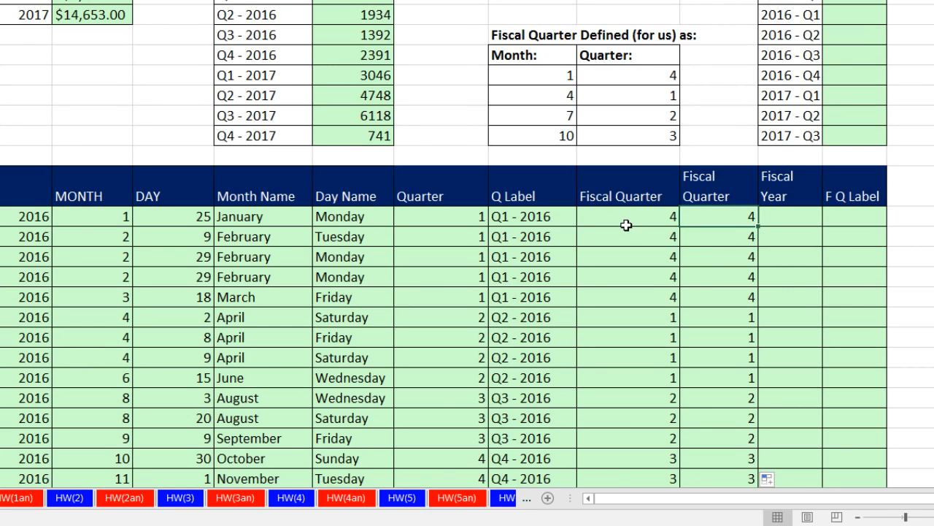
double_click(625, 217)
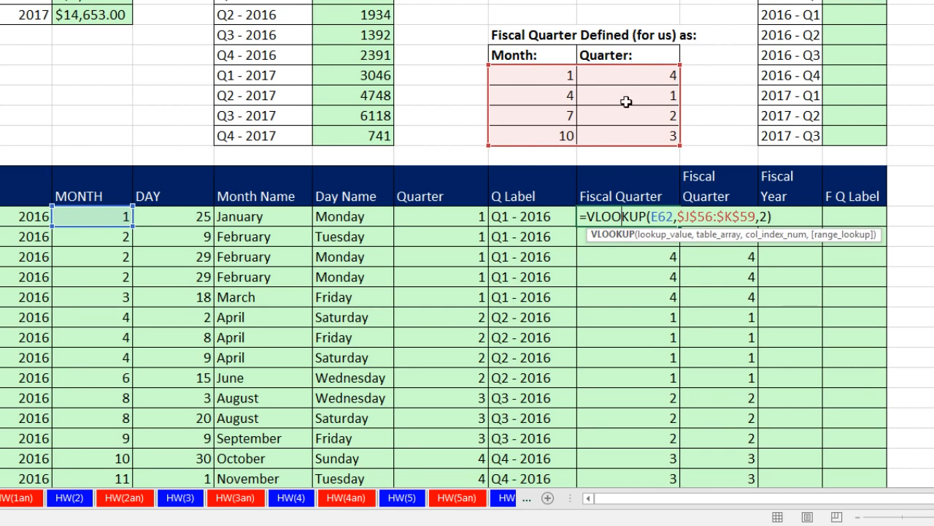
key(Escape)
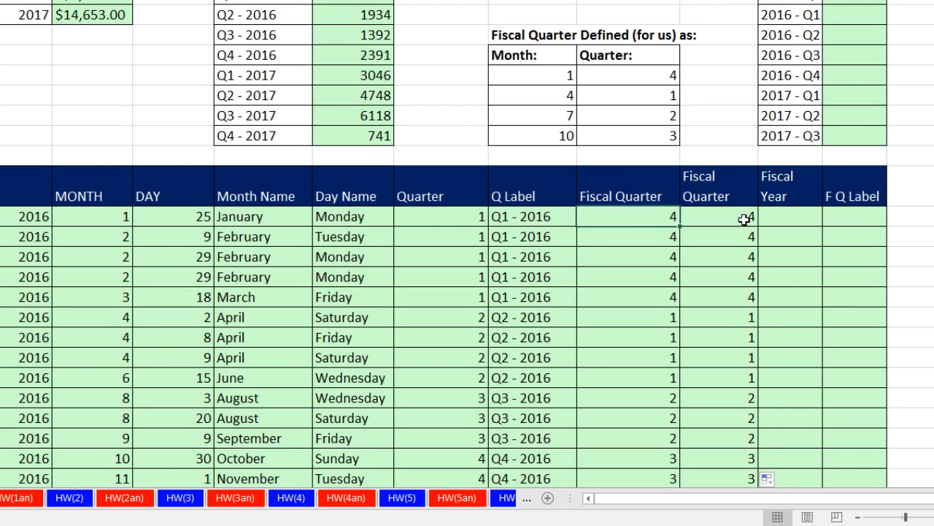
double_click(744, 217)
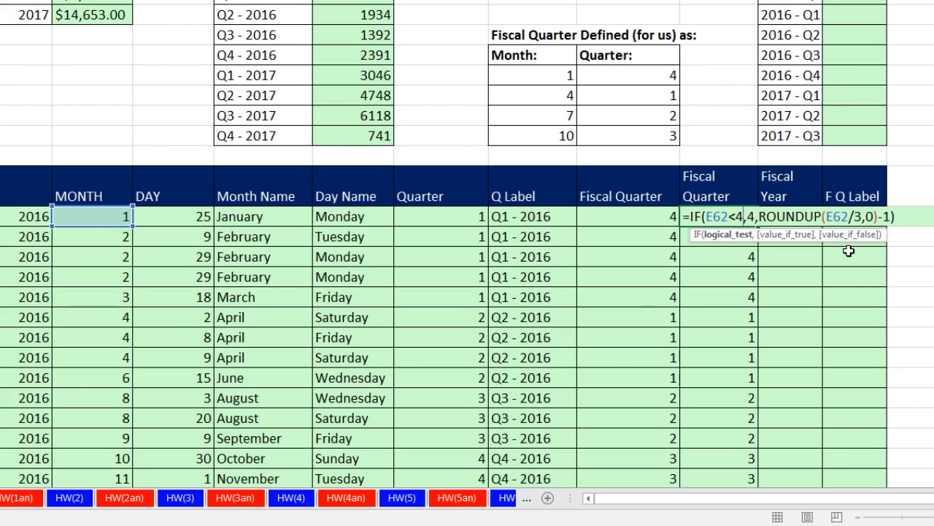
key(Escape)
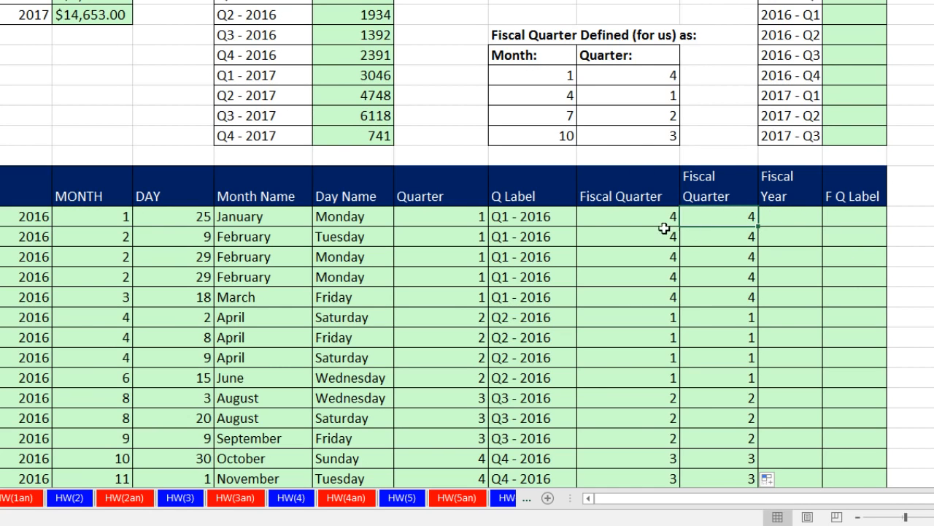
drag(646, 217, 645, 287)
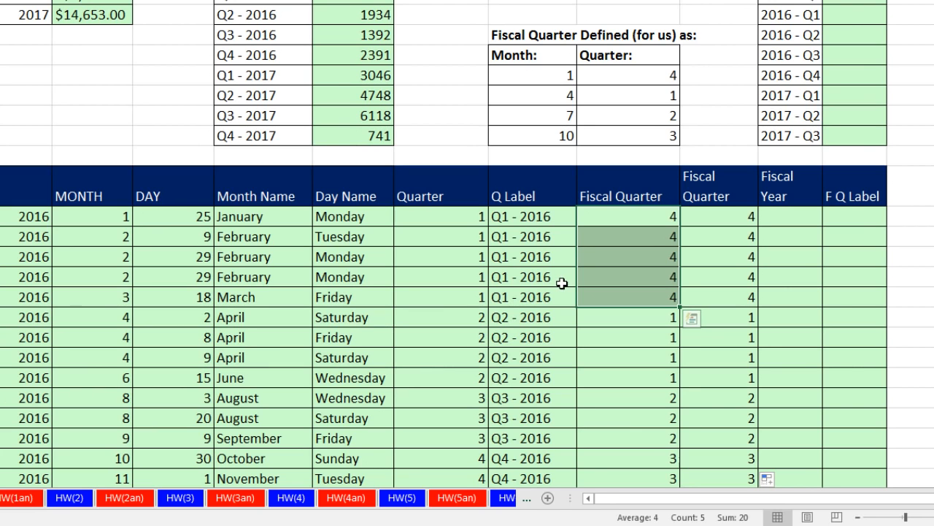
drag(666, 216, 671, 295)
- Enter the formula =IF(E62<4,D62-1,D62) in M62 and copy it down the Fiscal Year column
click(778, 222)
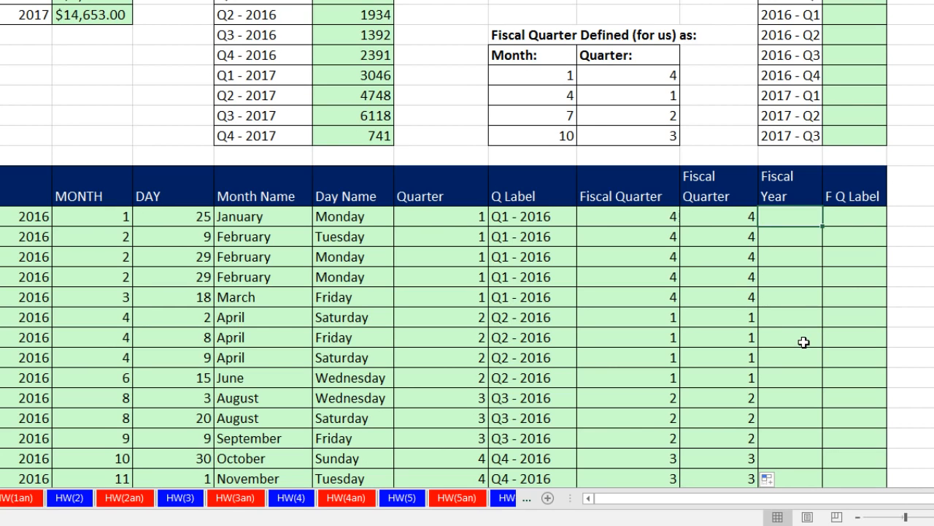
text(=IF()
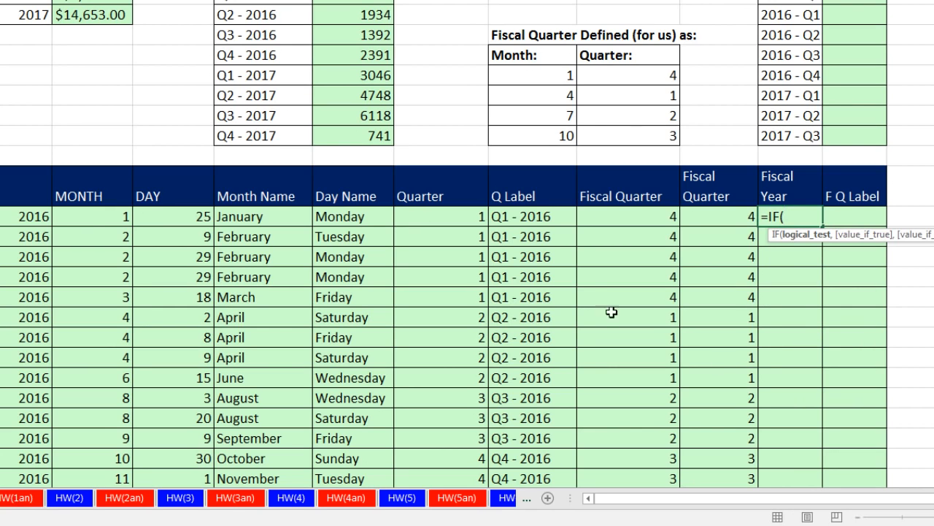
click(80, 214)
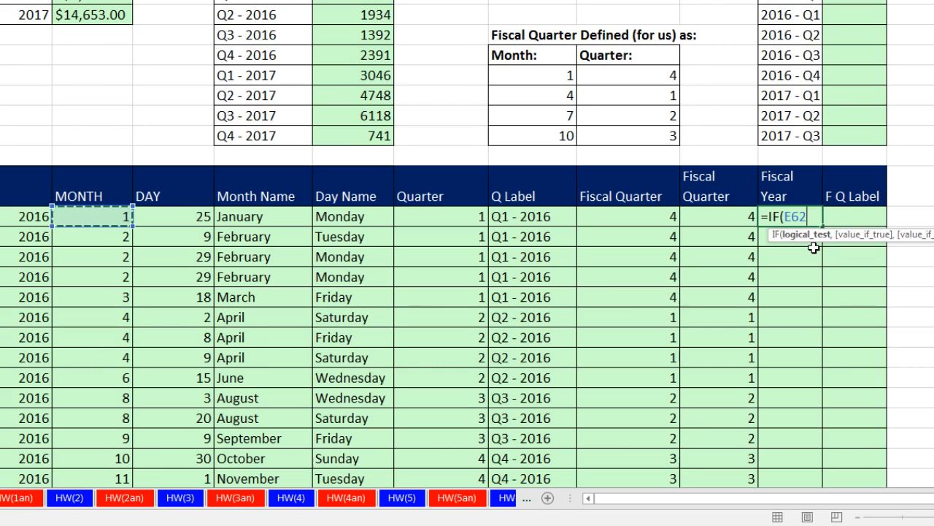
text(<)
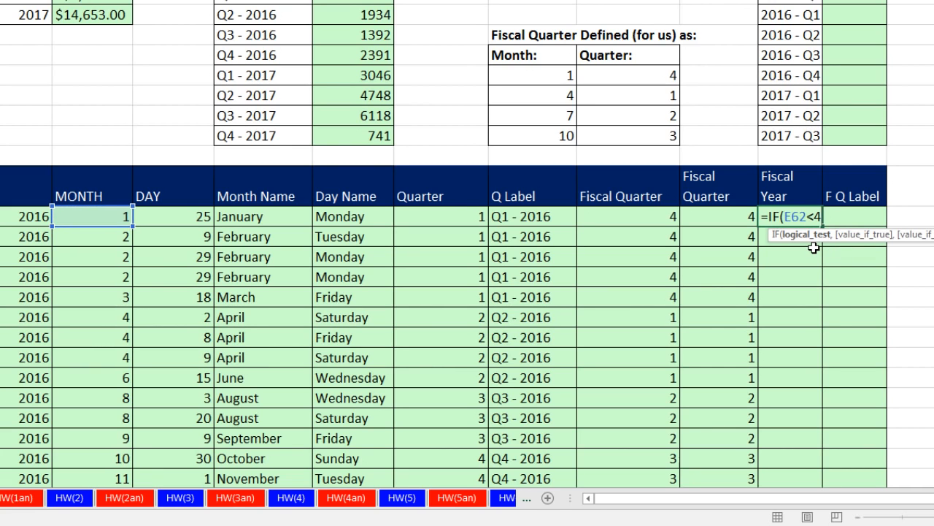
text(4,)
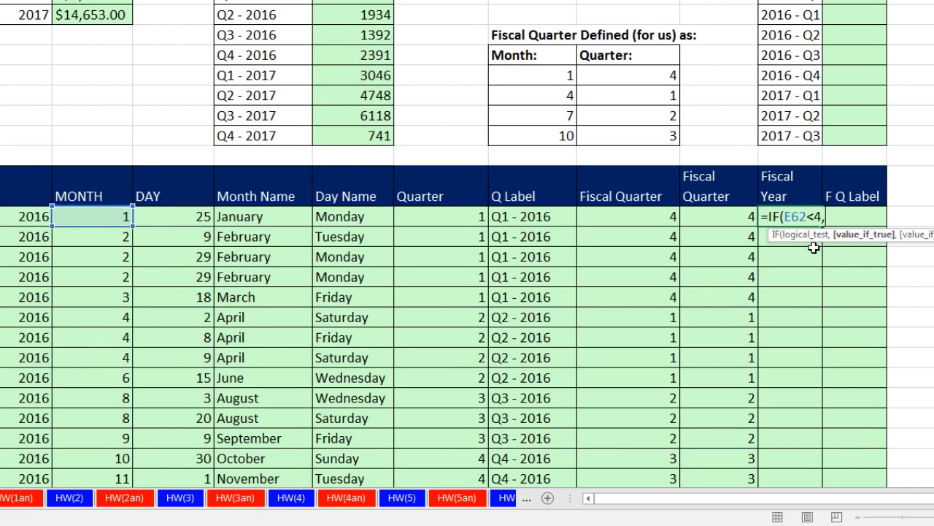
click(33, 215)
text(-1,)
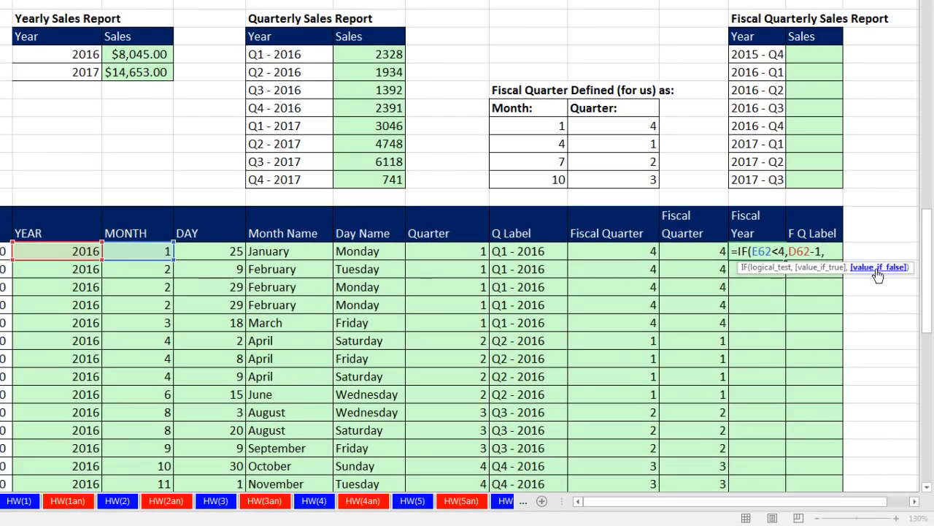
click(62, 250)
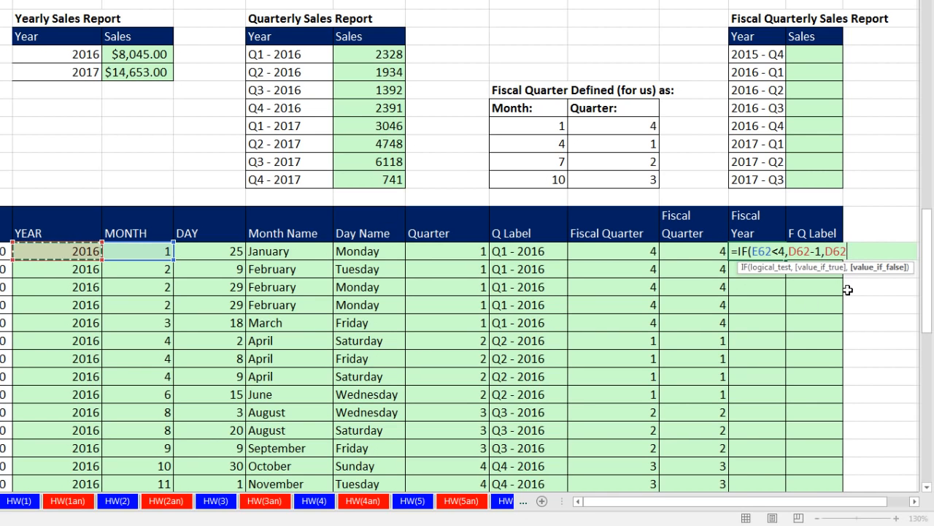
text())
key(ctrl+Return)
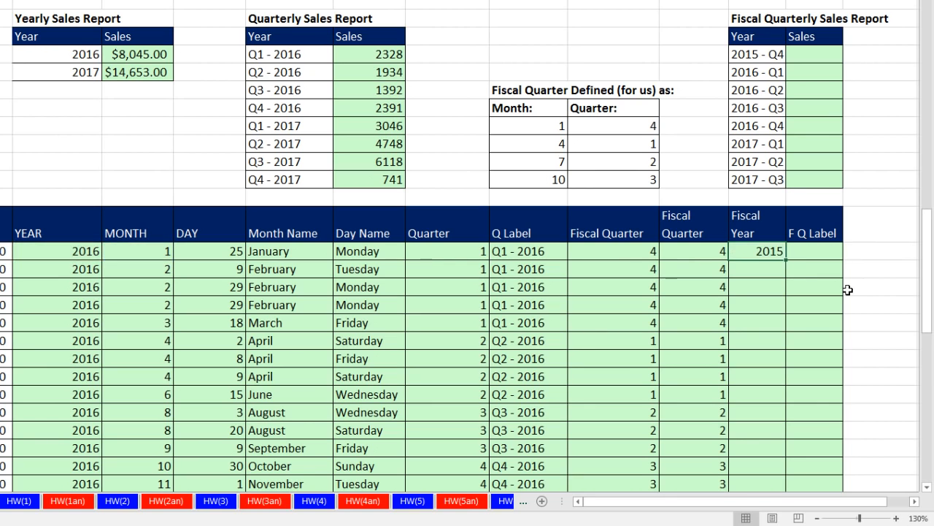
double_click(786, 260)
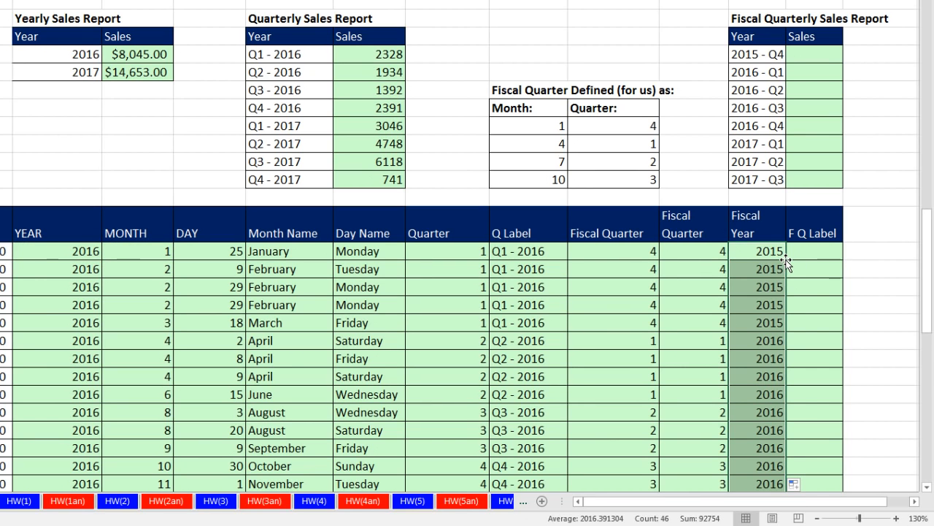
- Enter the formula =M62&" - Q"&L62 in N62 to match the fiscal report's labels, and copy it down the F Q Label column
click(824, 254)
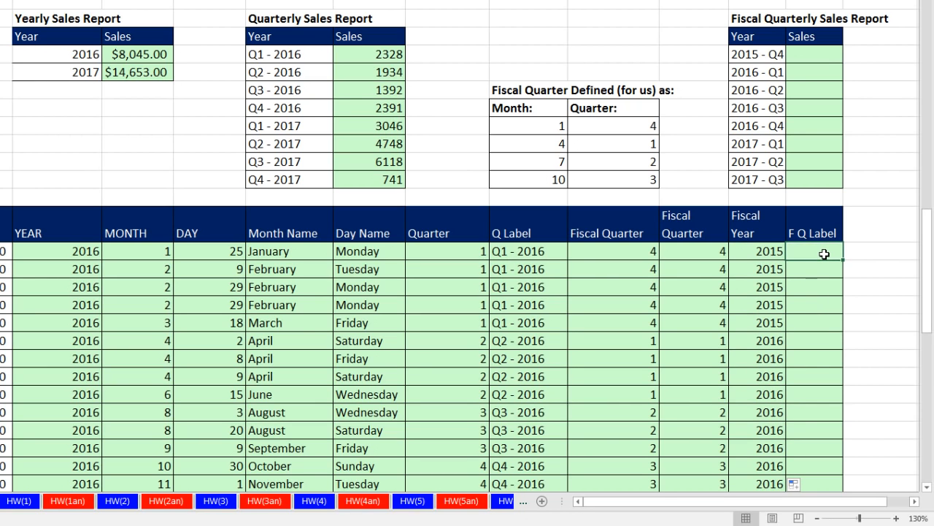
click(765, 56)
drag(759, 84, 756, 180)
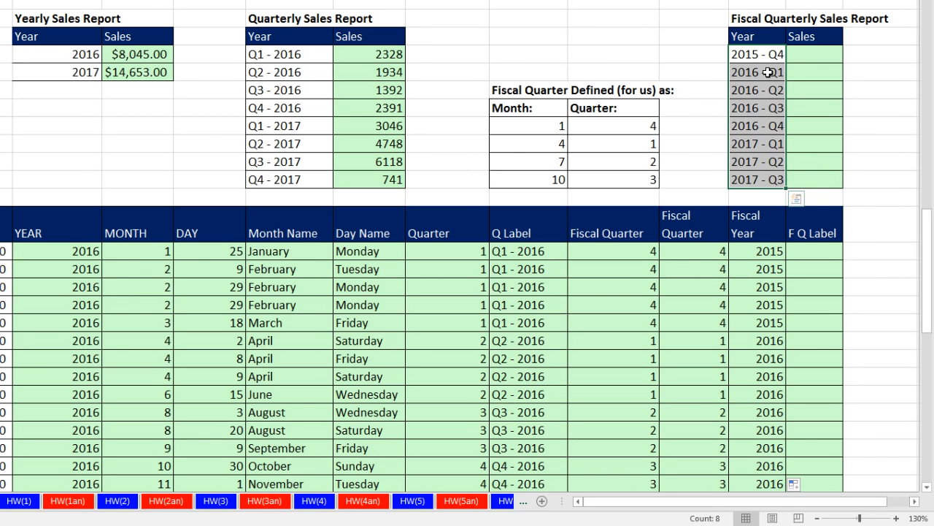
drag(756, 54, 762, 173)
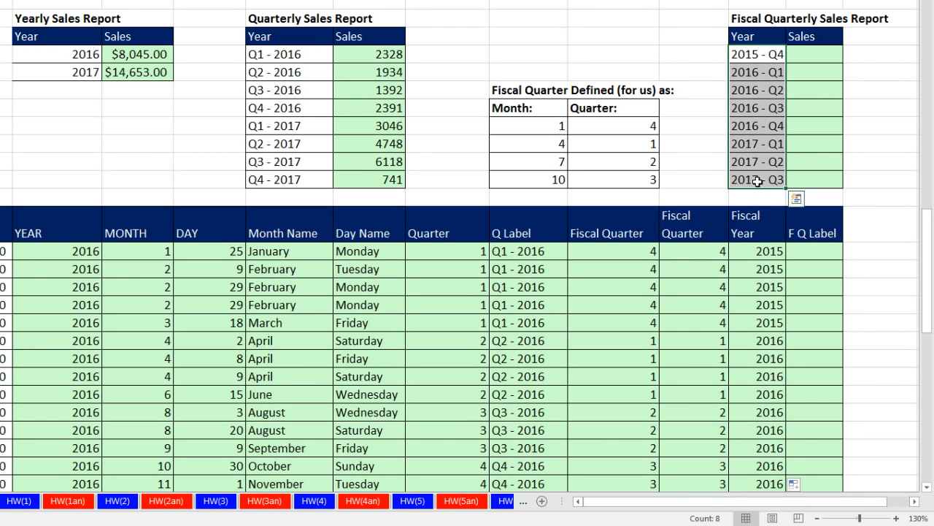
click(806, 251)
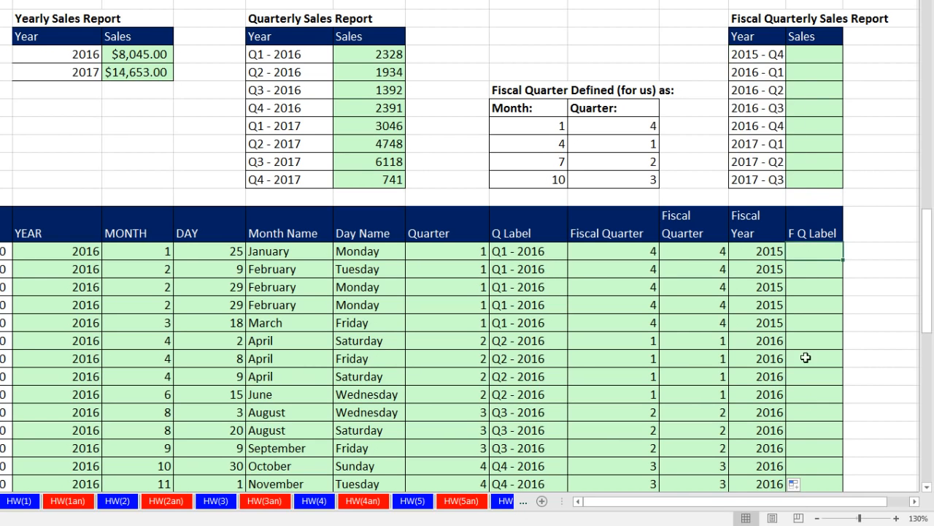
text(=)
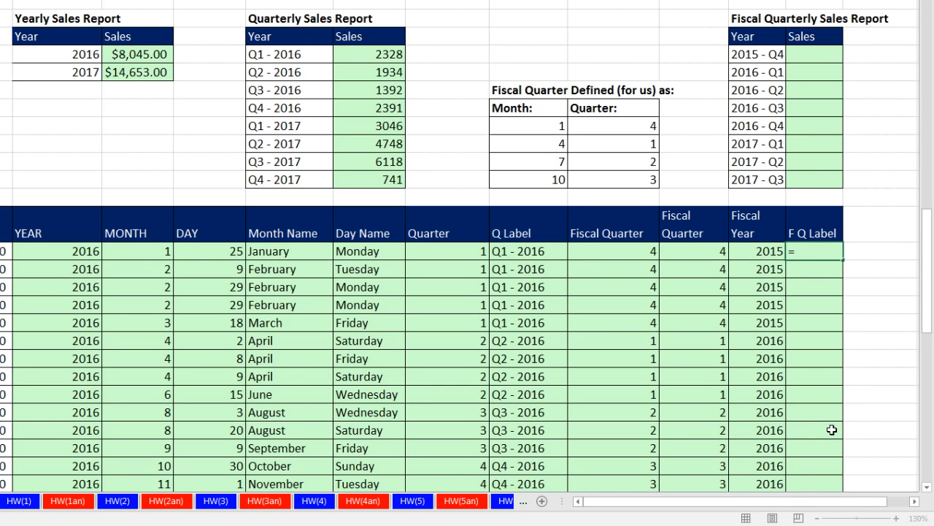
key(Left)
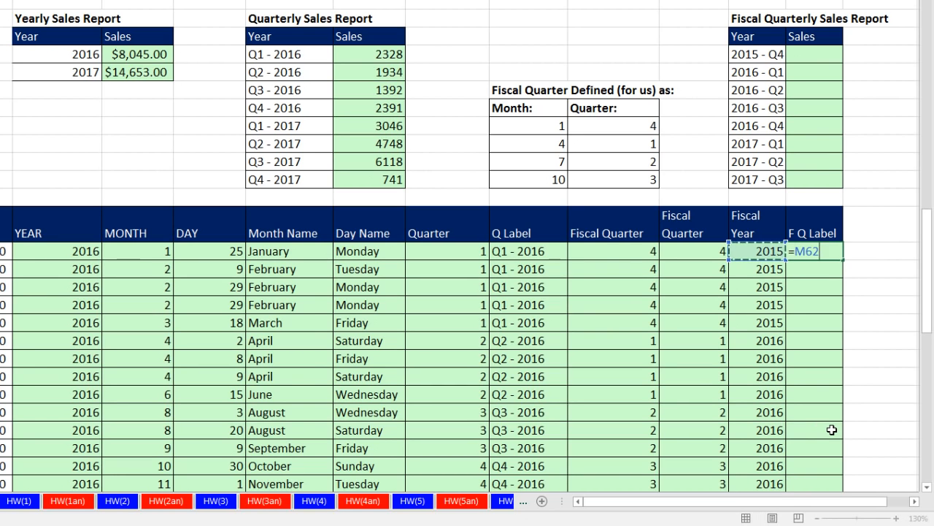
text(&" -)
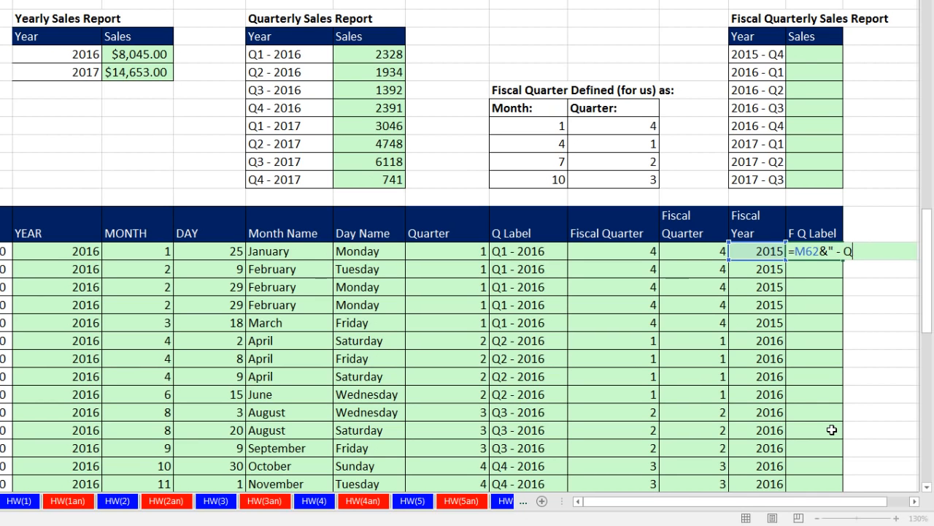
text( Q"&)
click(709, 251)
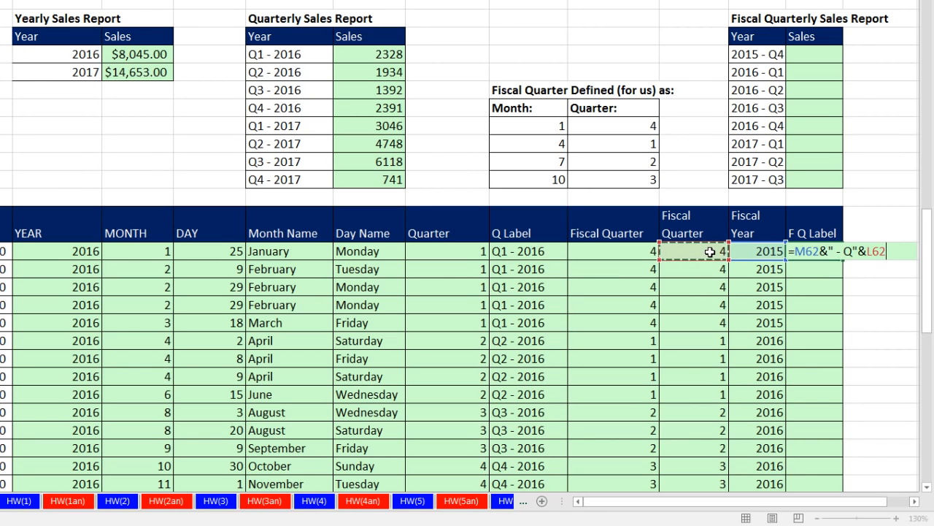
key(ctrl+Return)
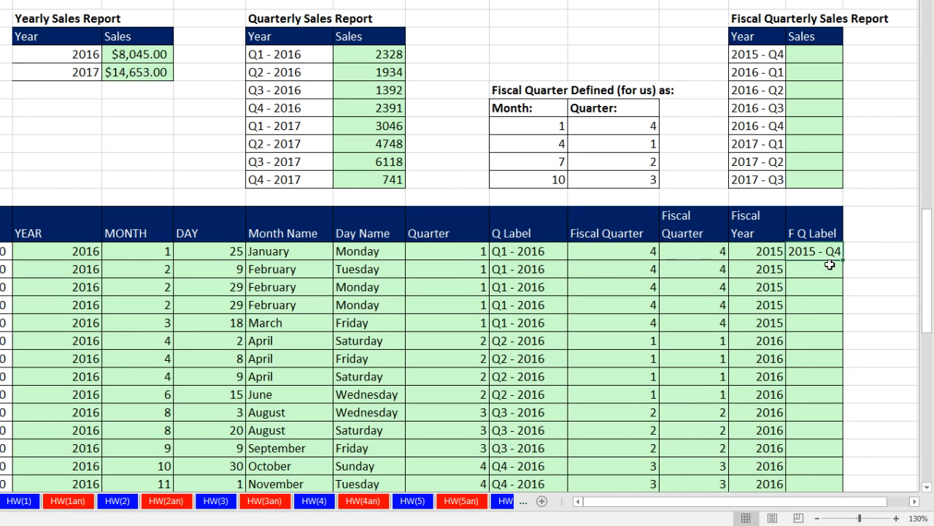
double_click(842, 260)
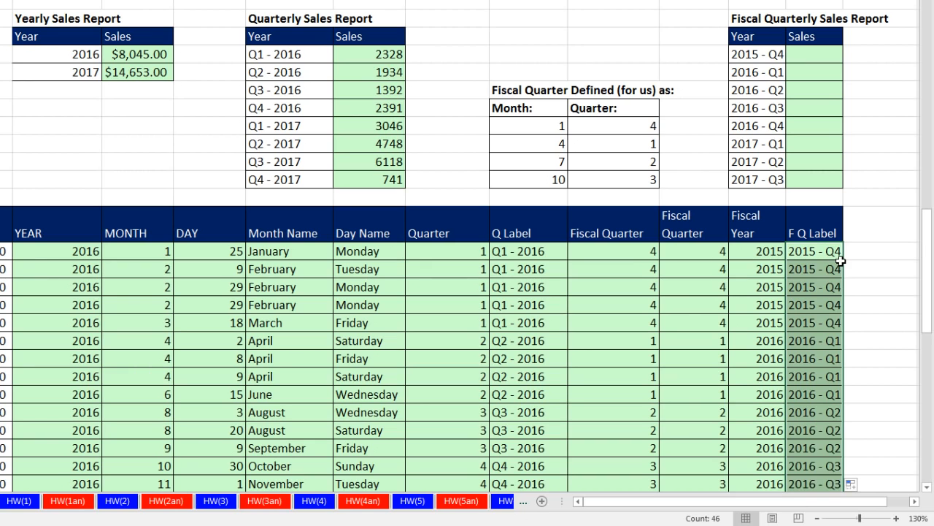
- Start a SUMIFS formula in N52 of the Fiscal Quarterly Sales Report with the absolute sum range $C$62:$C$107
click(816, 60)
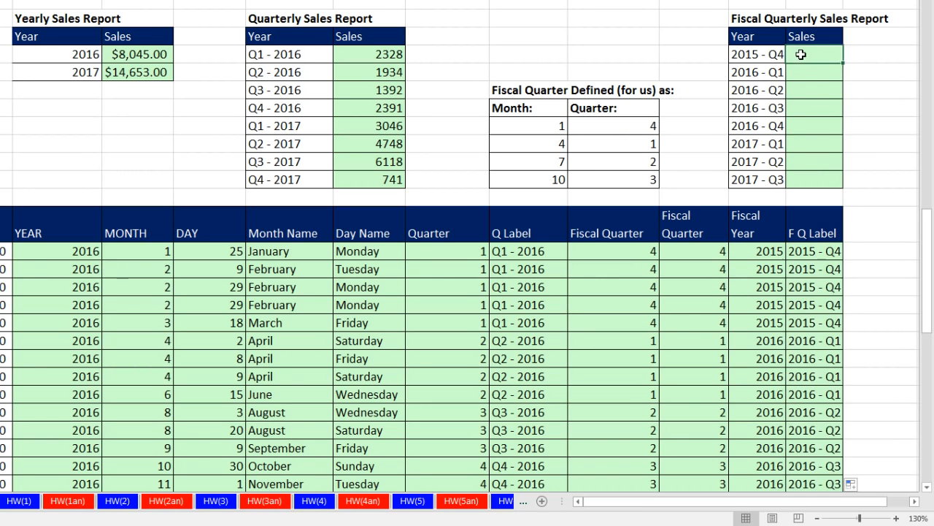
double_click(914, 502)
click(915, 502)
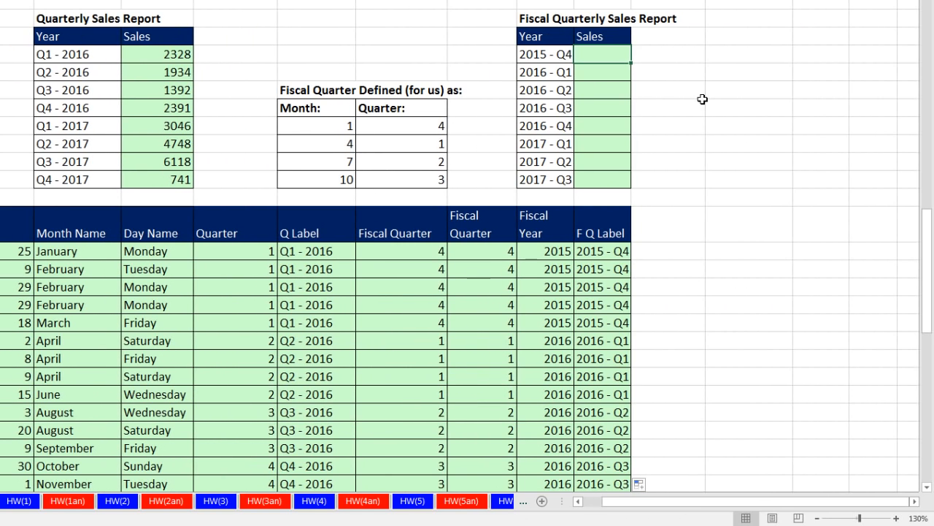
text(=sumifs)
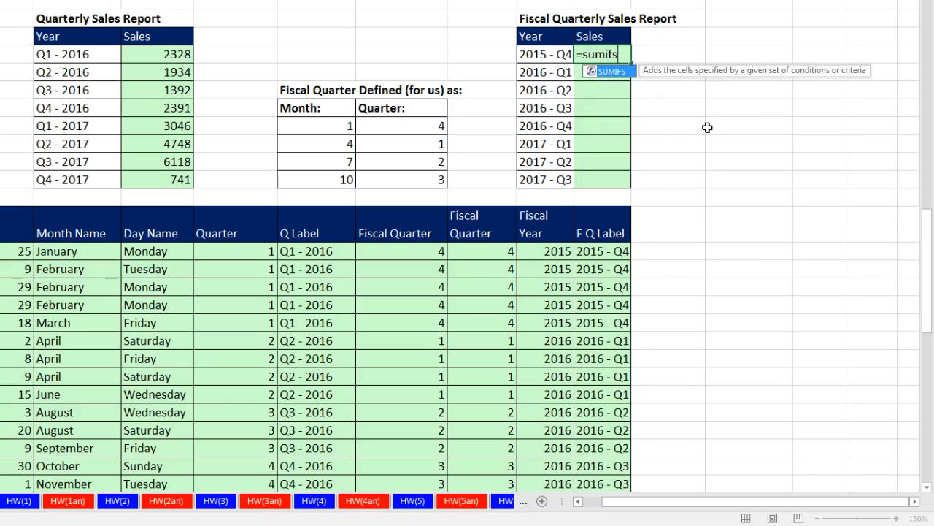
key(Tab)
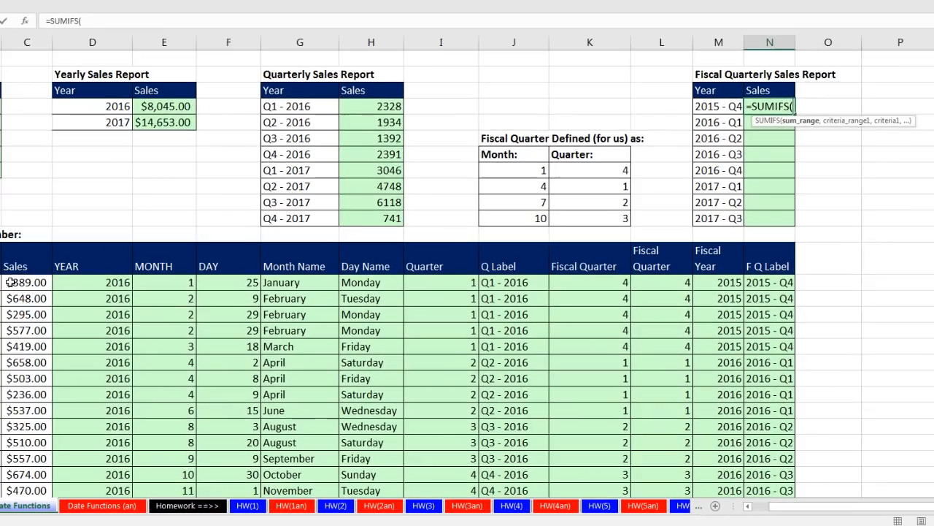
click(18, 288)
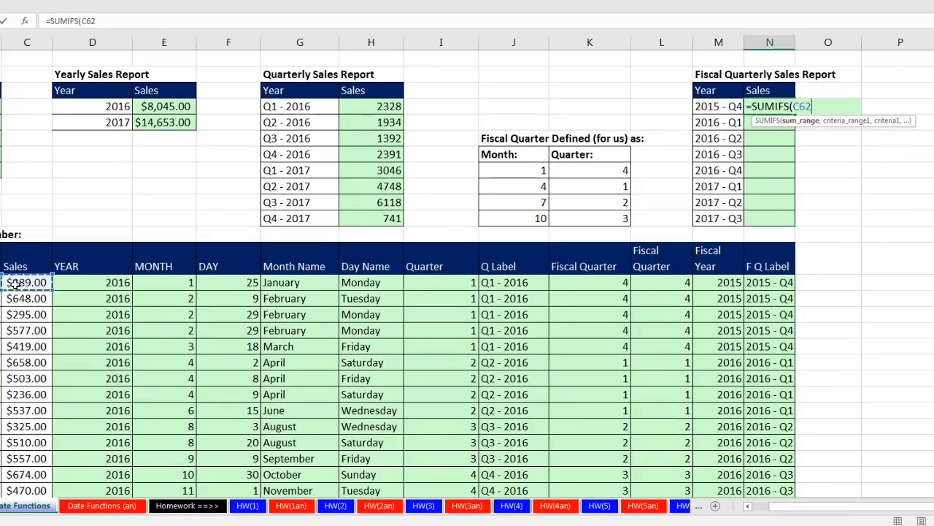
key(ctrl+shift+Down)
key(F4)
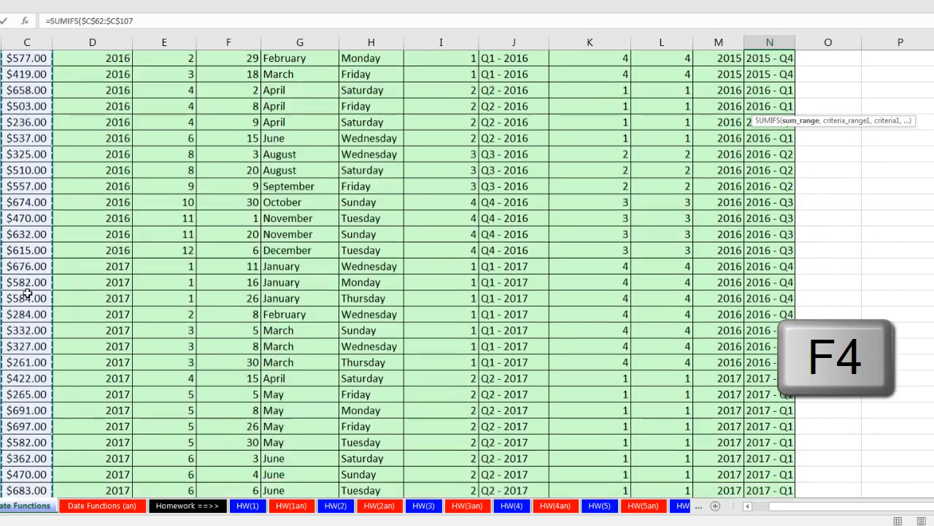
text(,)
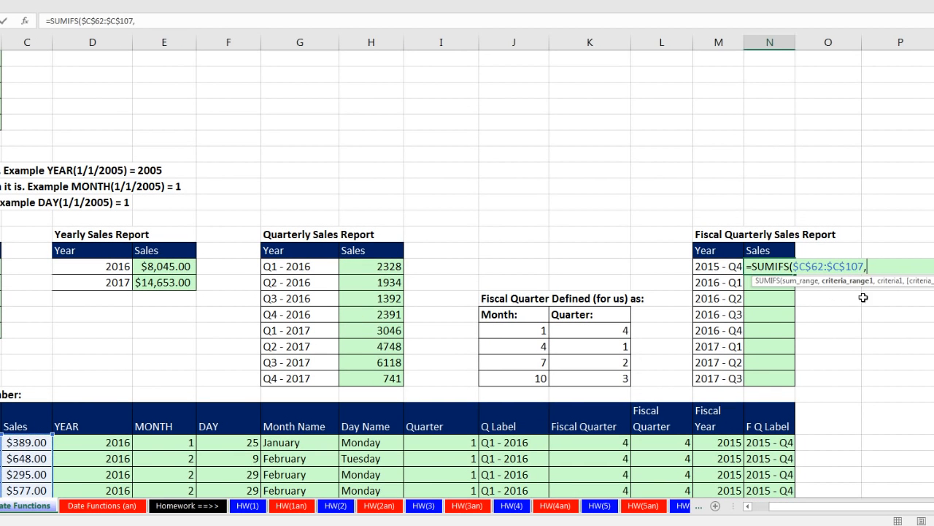
- Complete the SUMIFS in N52 with criteria range $N$62:$N$107 and criterion M52, and copy it down the fiscal report's Sales column
click(776, 443)
key(ctrl+shift+Down)
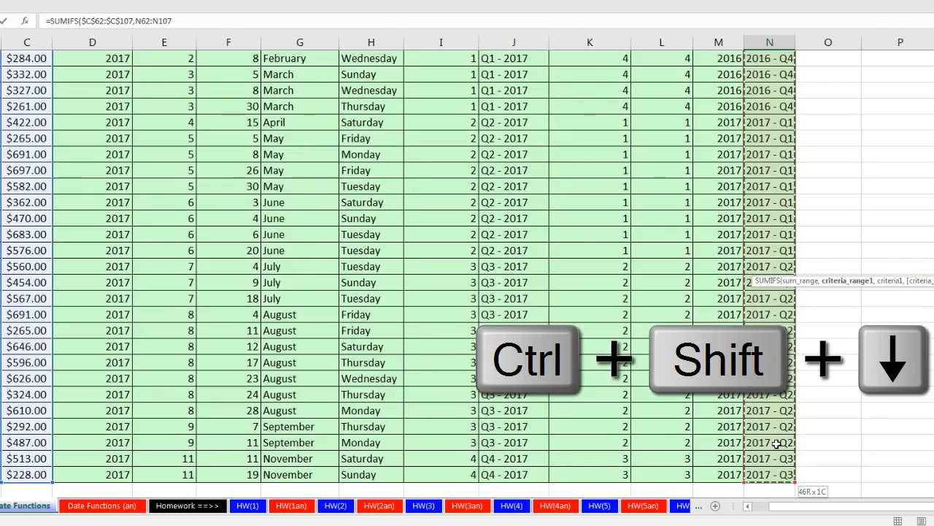
key(F4)
text(,)
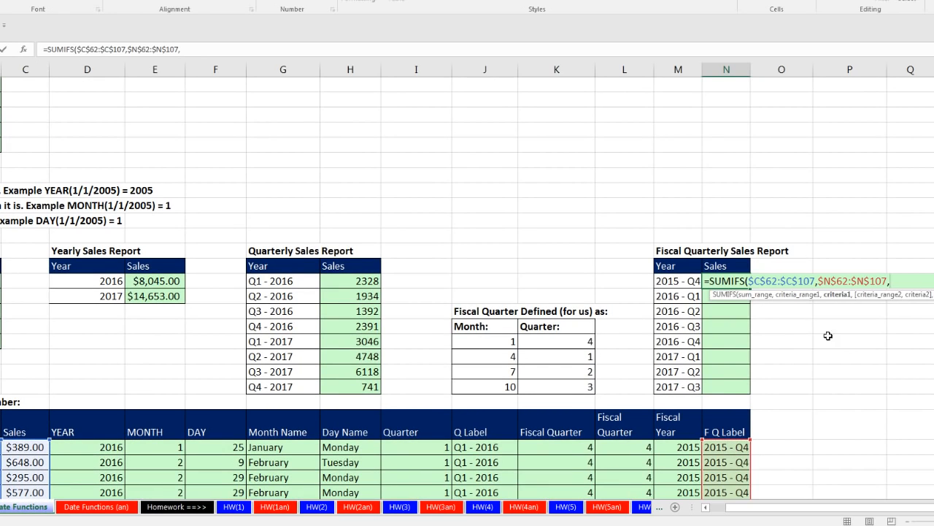
click(678, 281)
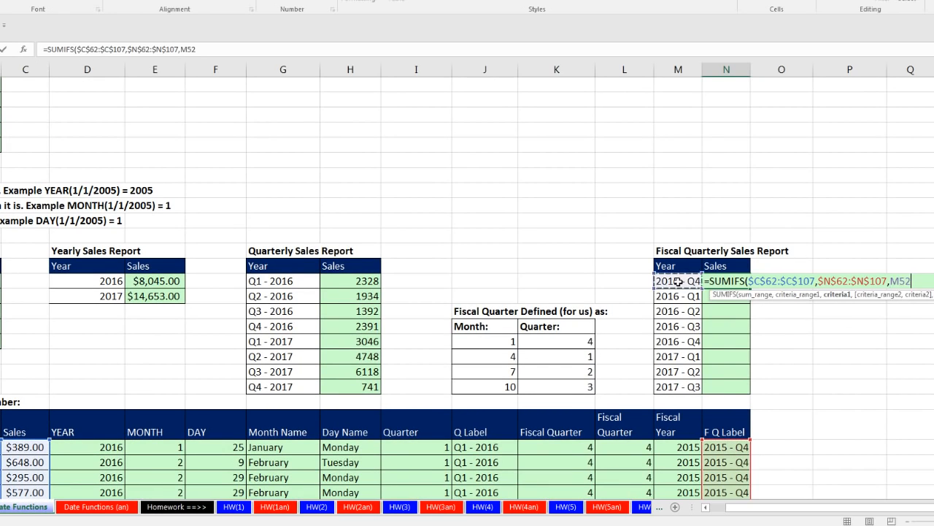
key(ctrl+Return)
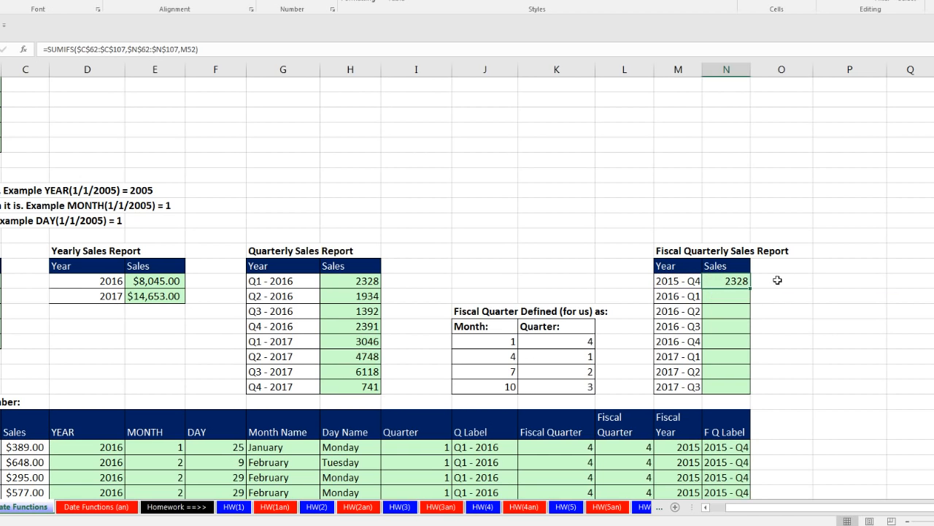
double_click(749, 288)
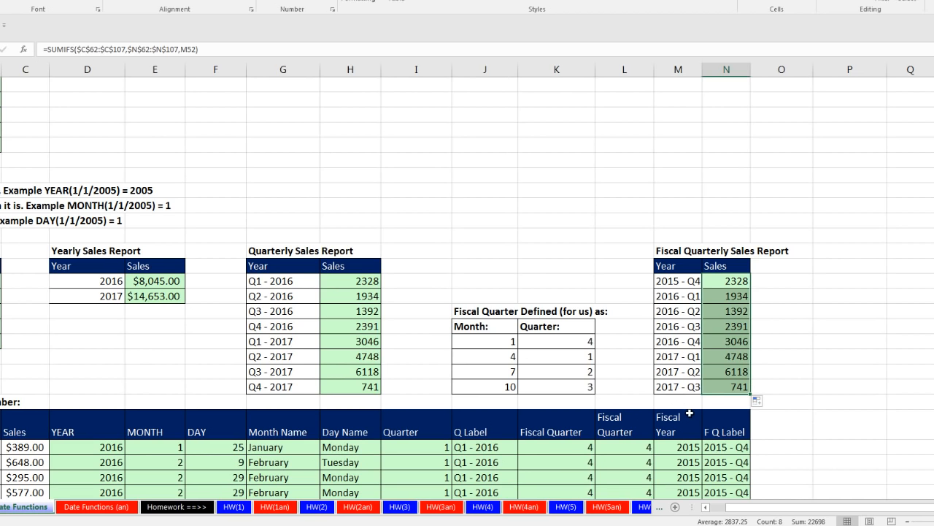
- Review the finished sales reports and the date function examples up to the start of the Date Functions worksheet
drag(791, 510, 767, 515)
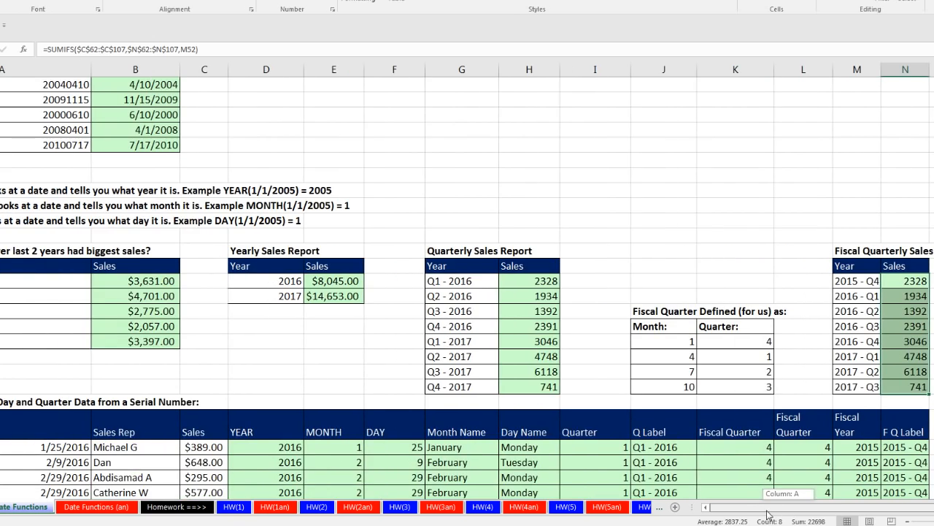
scroll(768, 510, down, 1)
scroll(768, 508, down, 3)
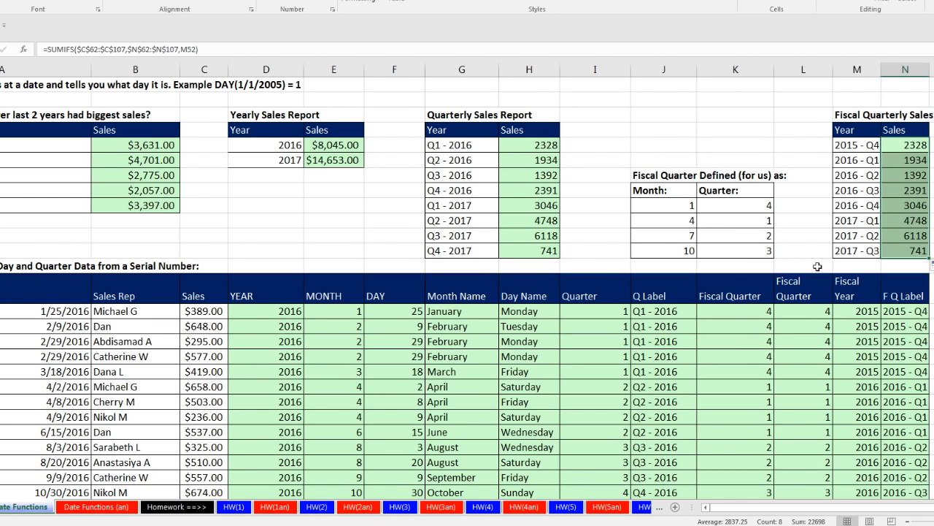
scroll(657, 300, up, 7)
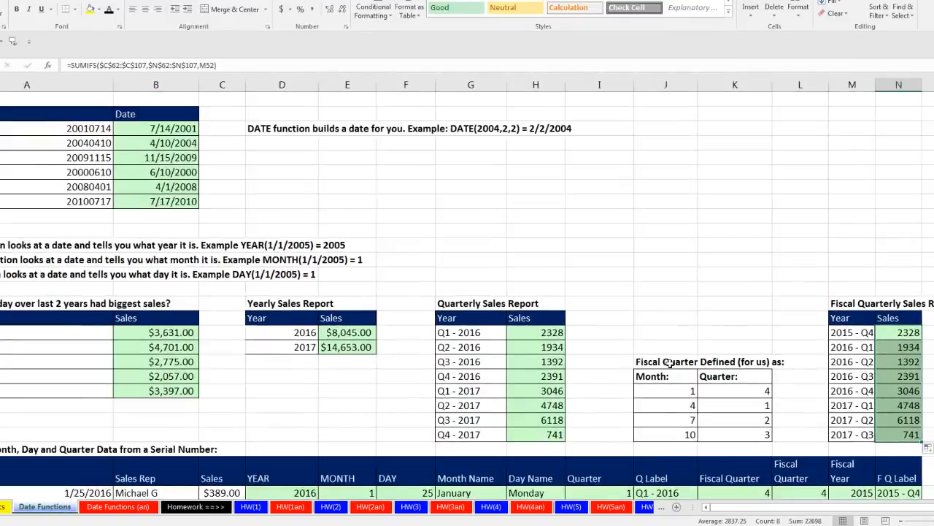
scroll(651, 369, up, 2)
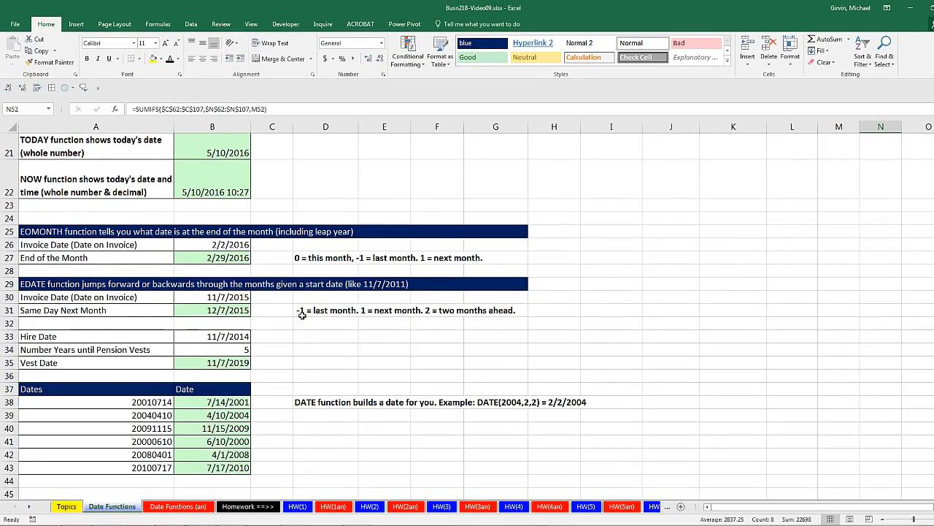
scroll(302, 312, up, 2)
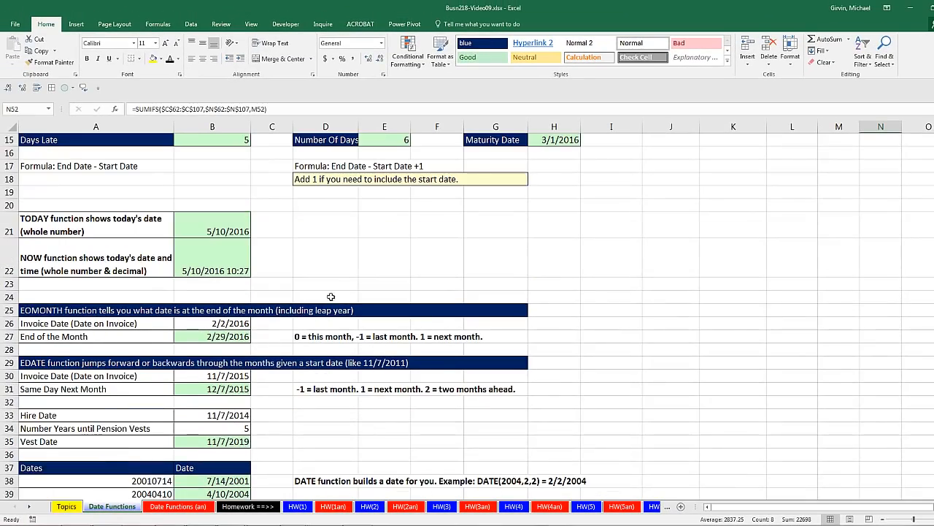
scroll(297, 297, up, 5)
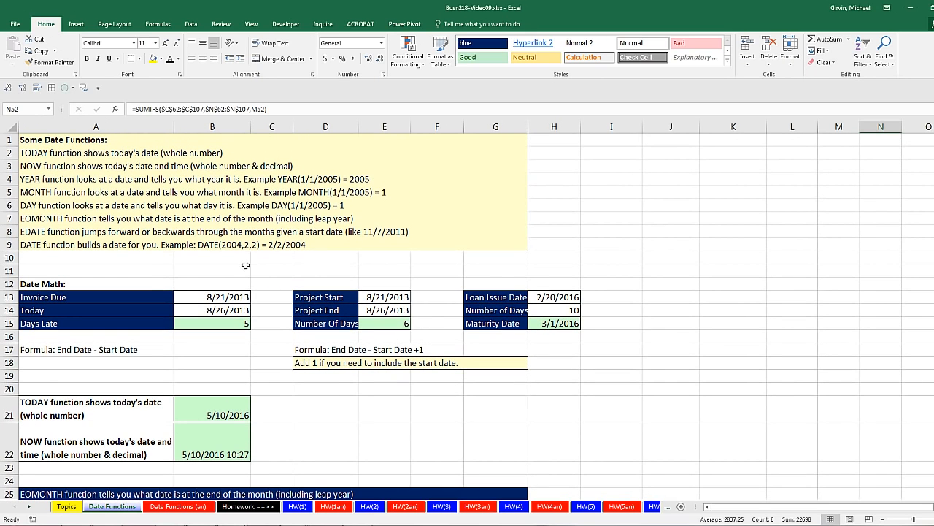